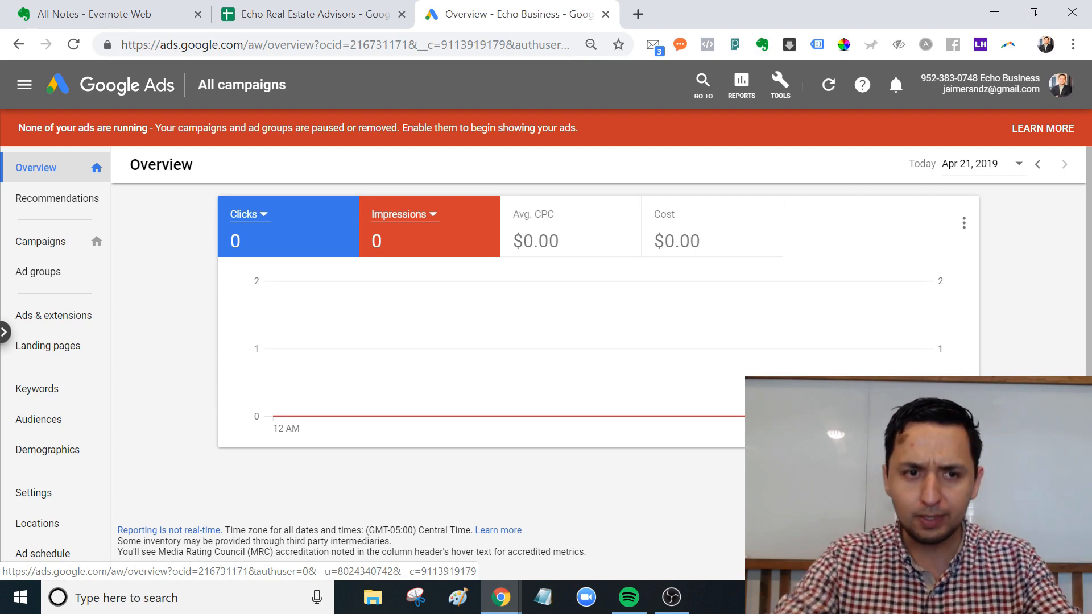
Go to Campaigns and start a brand-new campaign from the + button.
{"action": "left_click", "coordinate": [46, 251]}
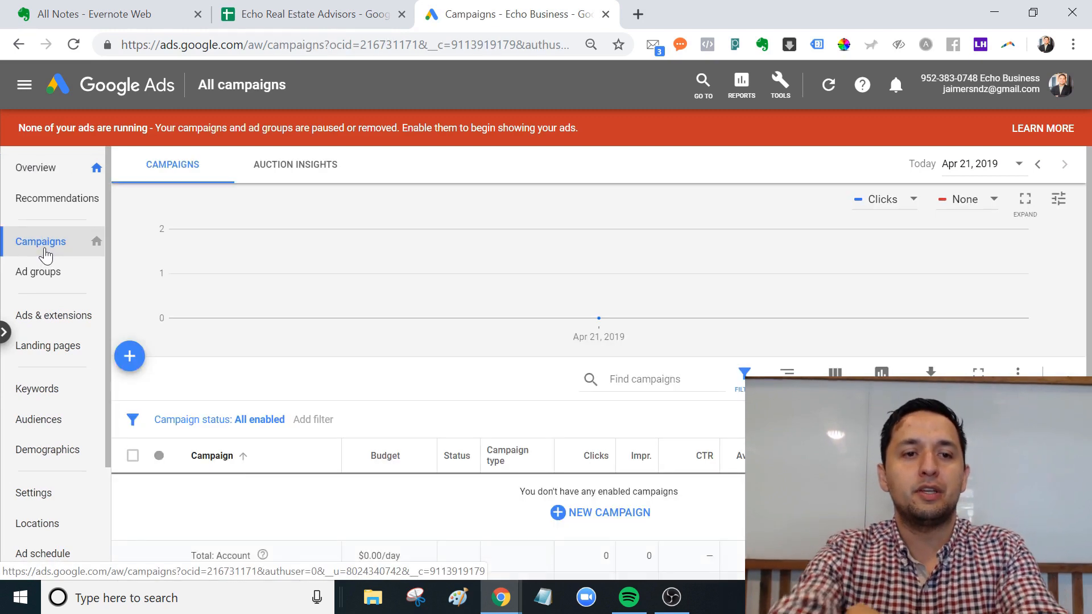
{"action": "scroll", "coordinate": [765, 350], "scroll_direction": "down", "scroll_amount": 1}
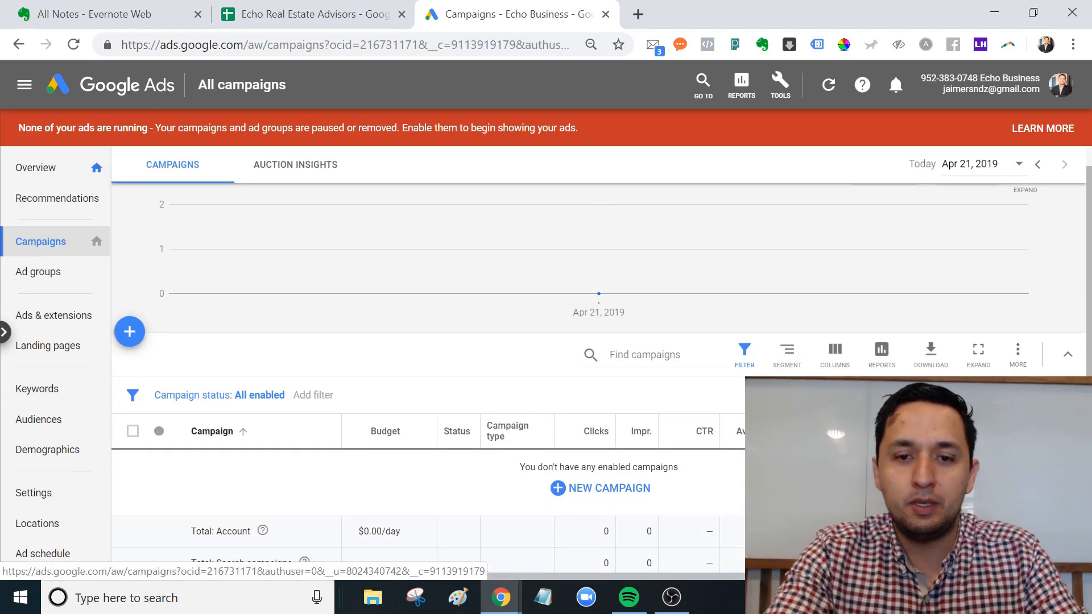
{"action": "left_click", "coordinate": [595, 486]}
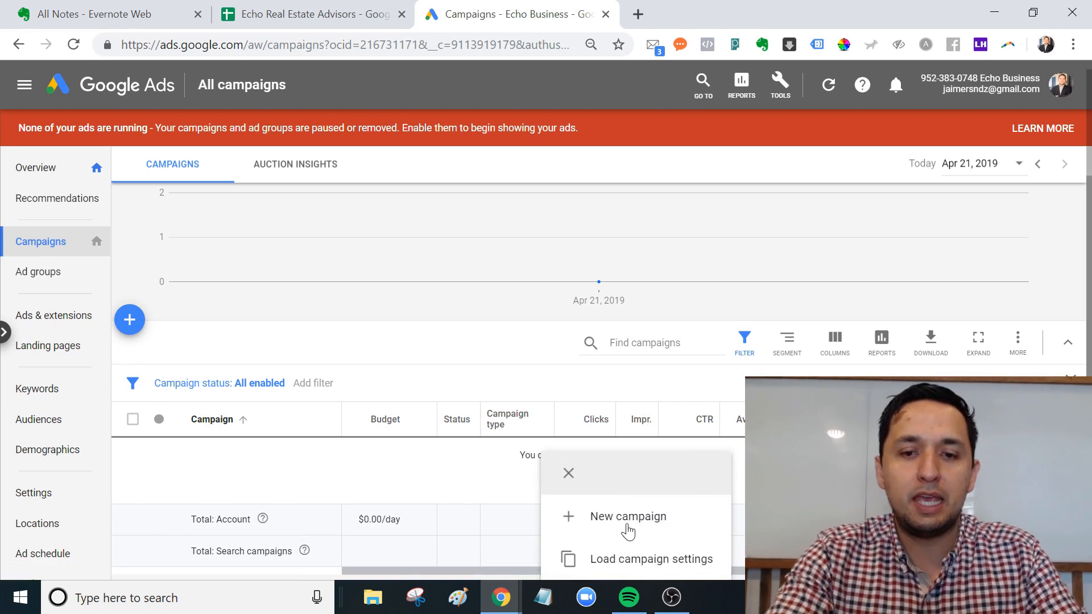
{"action": "left_click", "coordinate": [629, 532]}
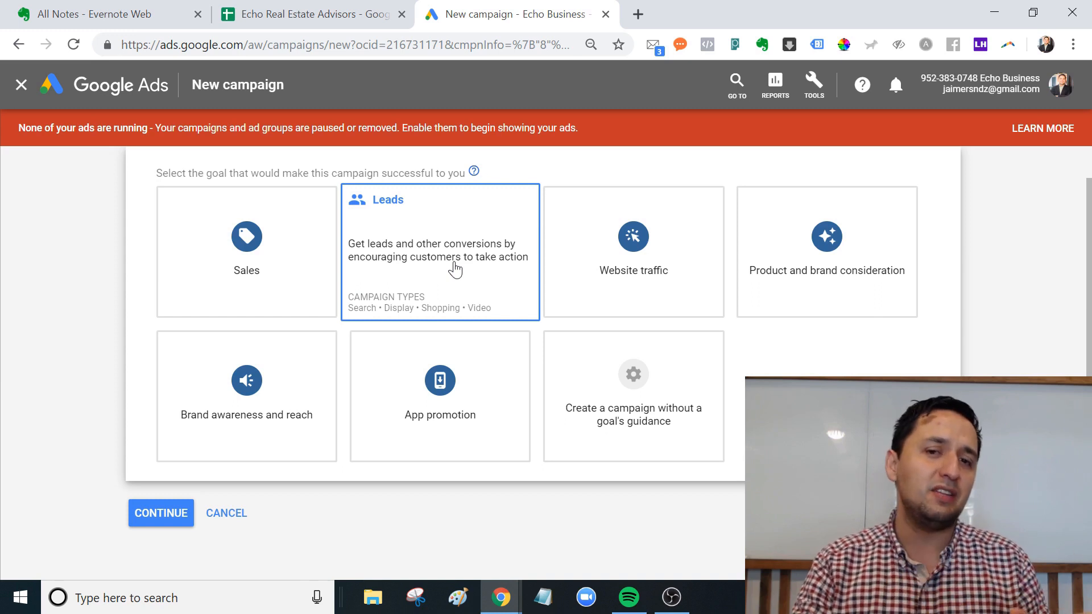
Pick Leads as the goal so the Search, Display and Shopping types appear.
{"action": "mouse_move", "coordinate": [619, 264]}
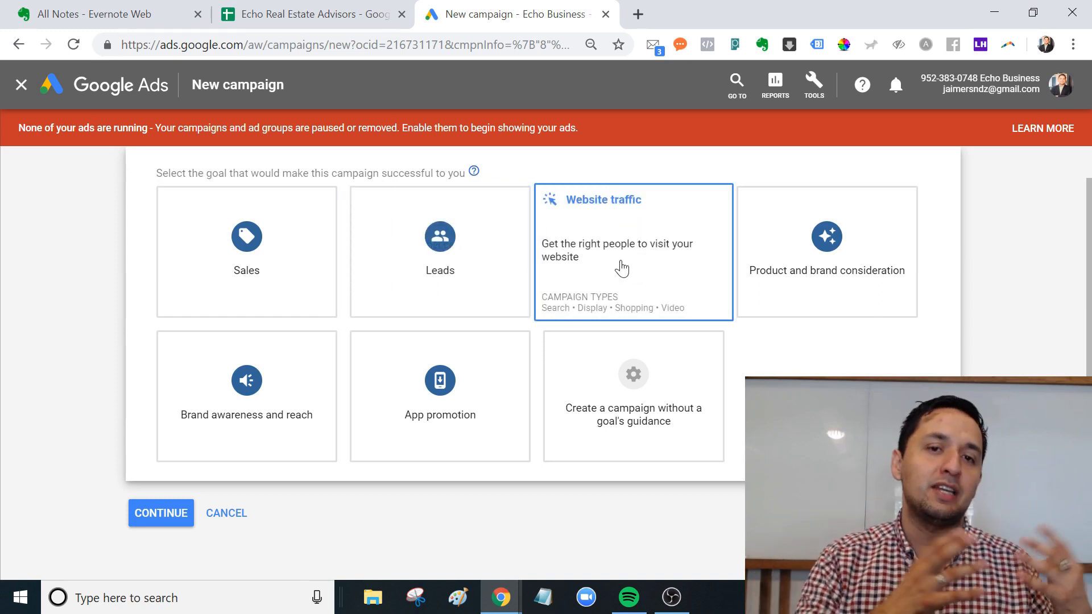
{"action": "mouse_move", "coordinate": [418, 273]}
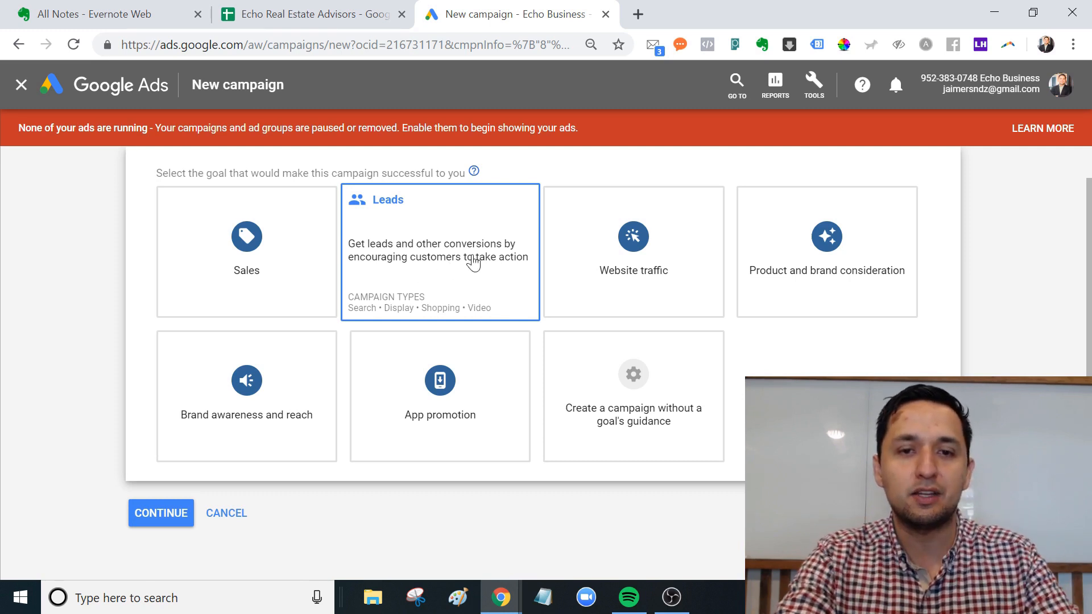
{"action": "left_click", "coordinate": [487, 284]}
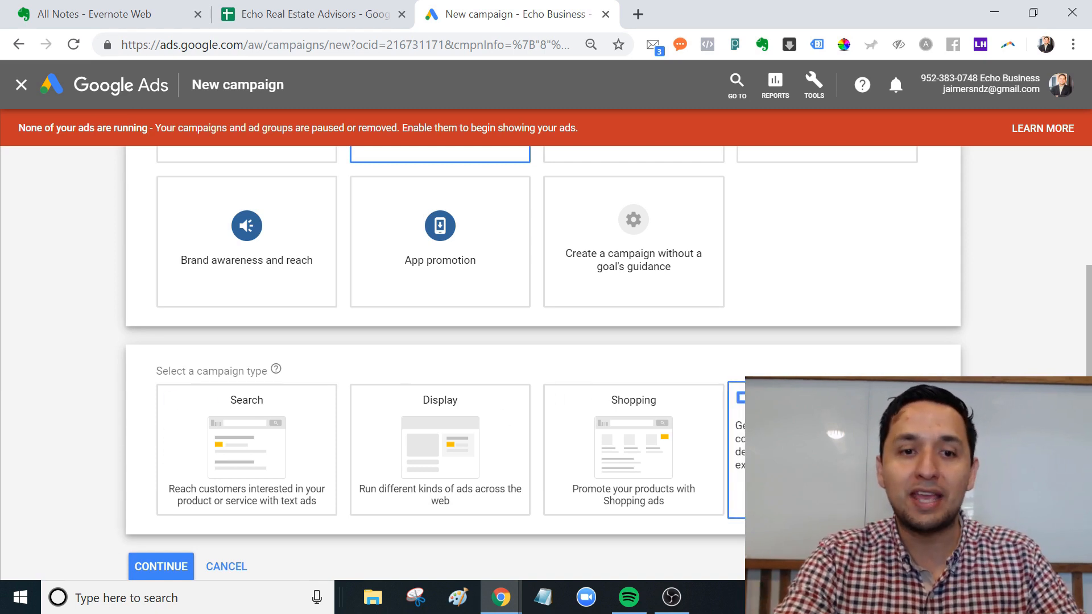
{"action": "left_click", "coordinate": [262, 423]}
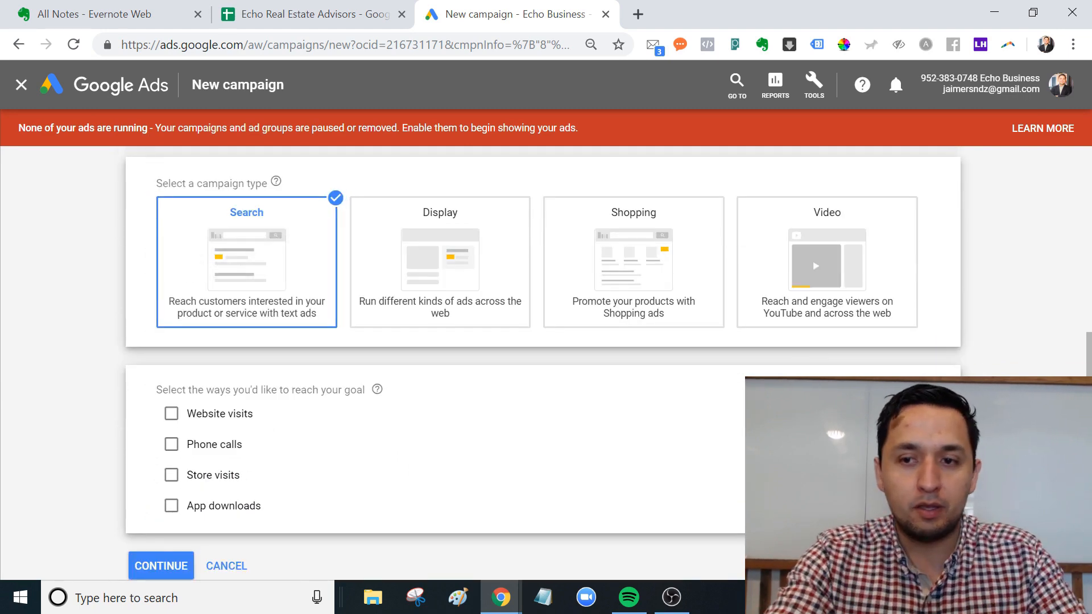
{"action": "scroll", "coordinate": [543, 364], "scroll_direction": "down", "scroll_amount": 2}
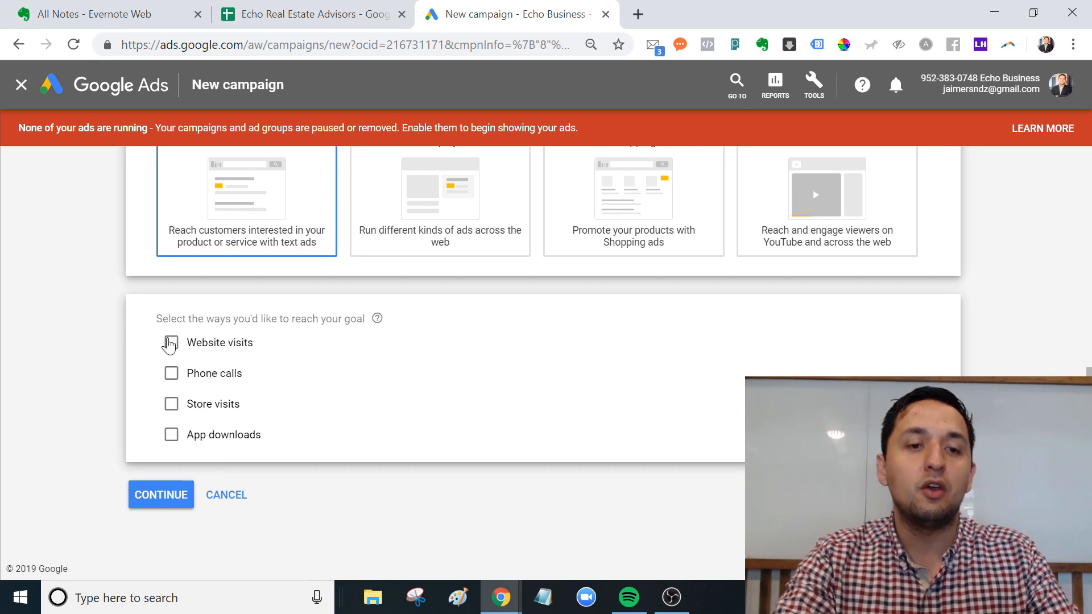
{"action": "left_click", "coordinate": [171, 342]}
{"action": "left_click", "coordinate": [203, 375]}
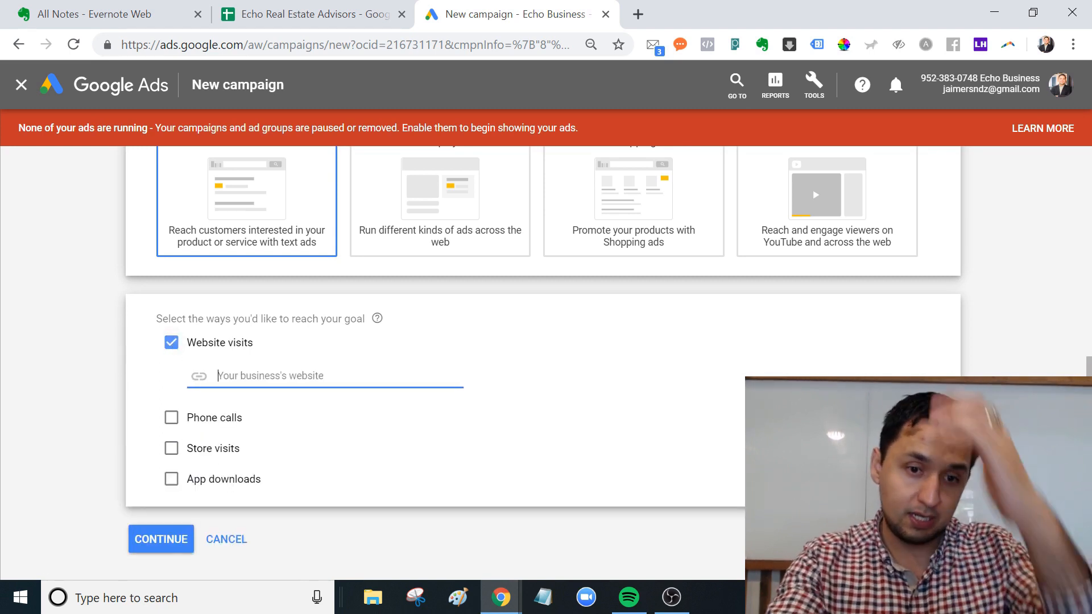
{"action": "type", "text": "www."}
{"action": "type", "text": "e"}
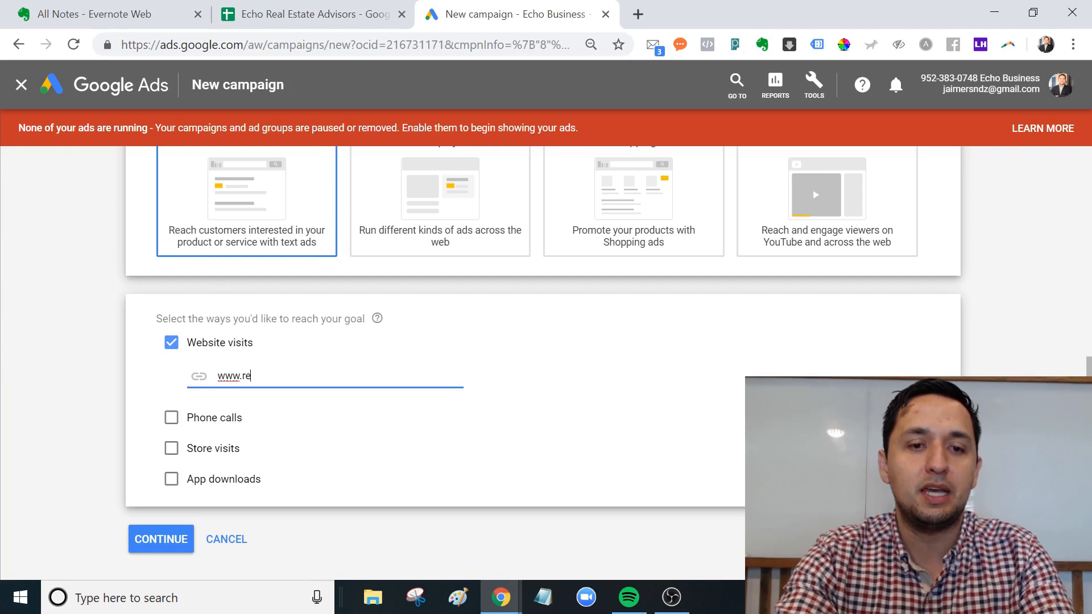
{"action": "type", "text": "chorealad"}
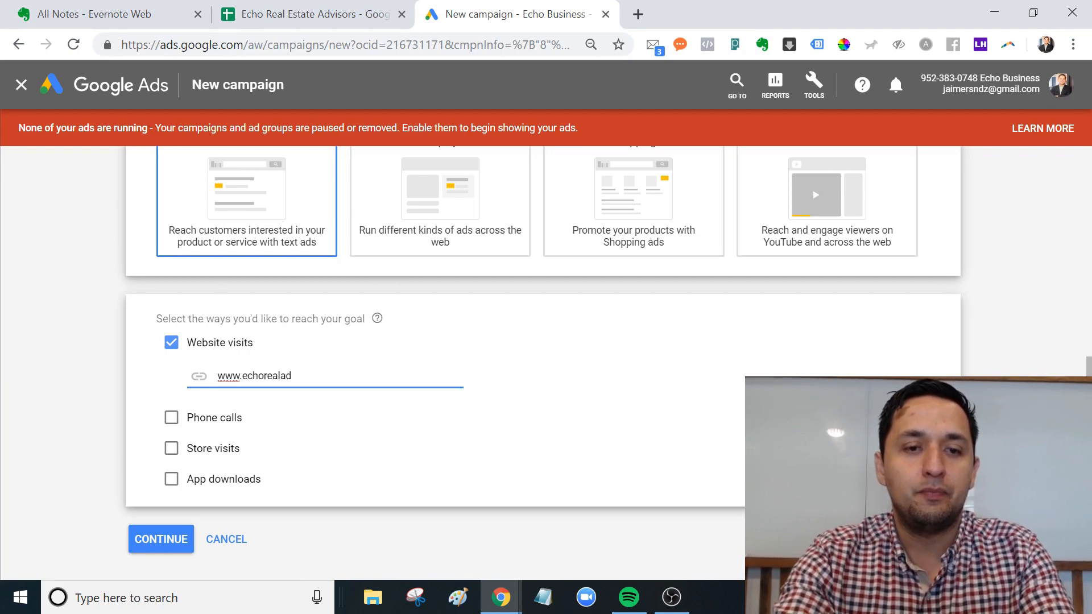
{"action": "type", "text": "visors.com"}
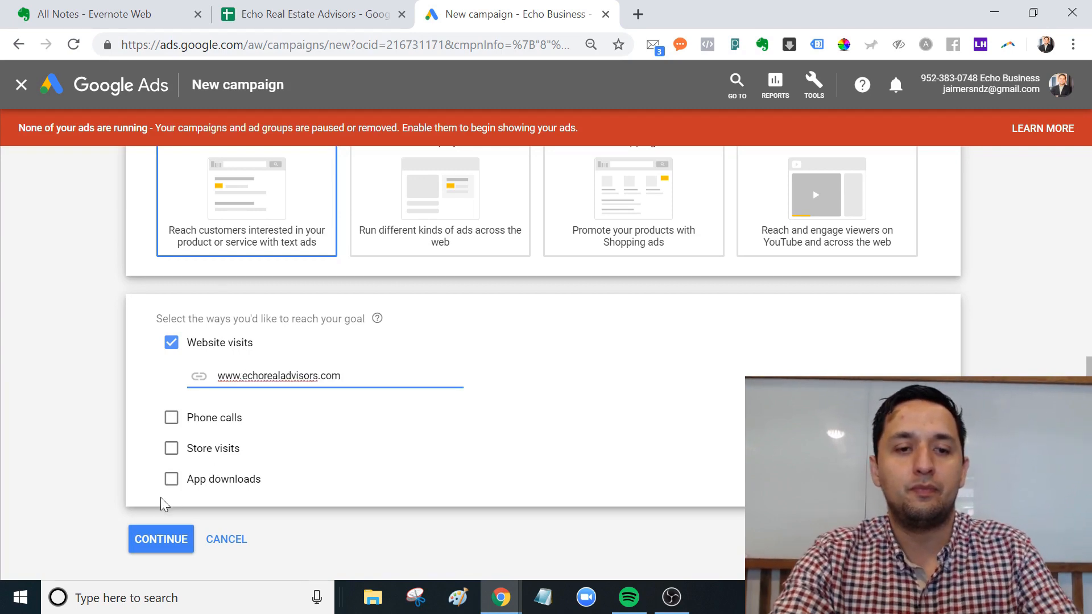
{"action": "left_click", "coordinate": [158, 546]}
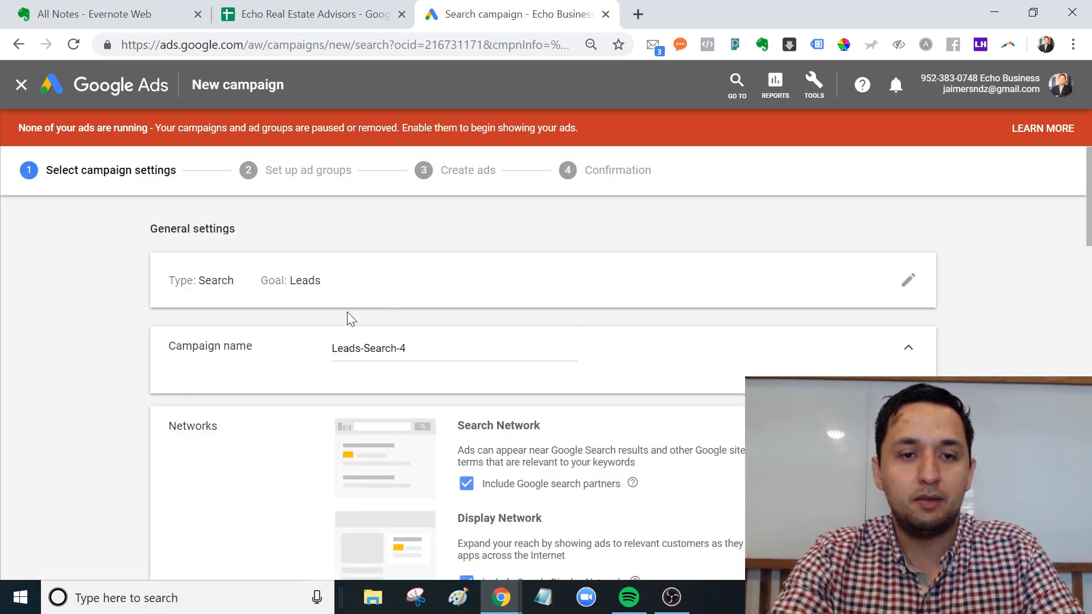
Rename the campaign from Leads-Search-4 to 'Real Estate Ad'.
{"action": "left_click", "coordinate": [384, 348]}
{"action": "double_click", "coordinate": [384, 348]}
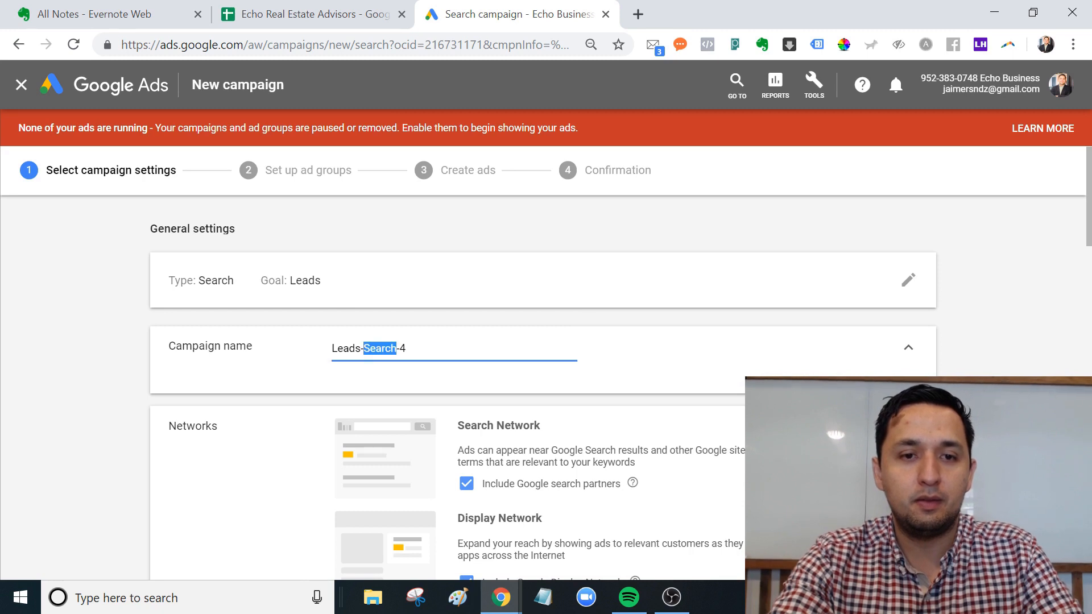
{"action": "triple_click", "coordinate": [459, 348]}
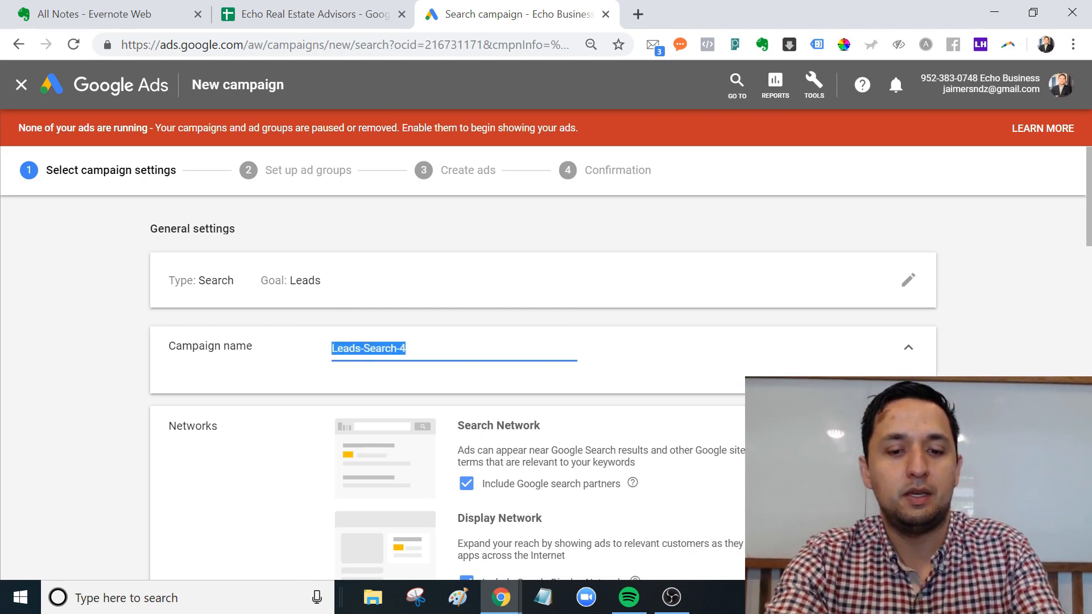
{"action": "type", "text": "Real Estate Ad"}
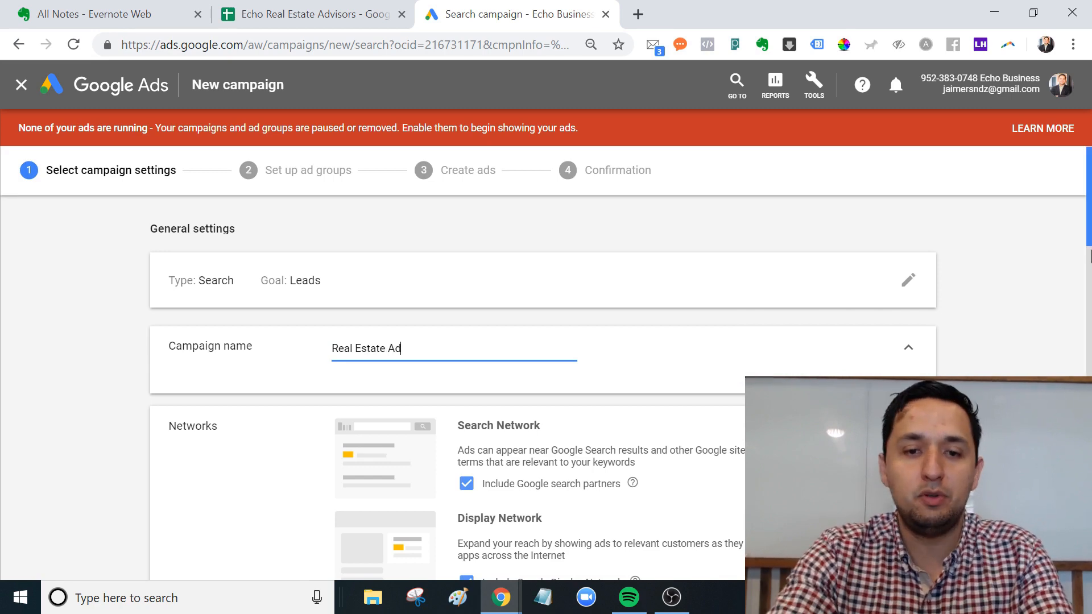
Exclude the Google Display Network while keeping search partners included.
{"action": "scroll", "coordinate": [1089, 256], "scroll_direction": "down", "scroll_amount": 3}
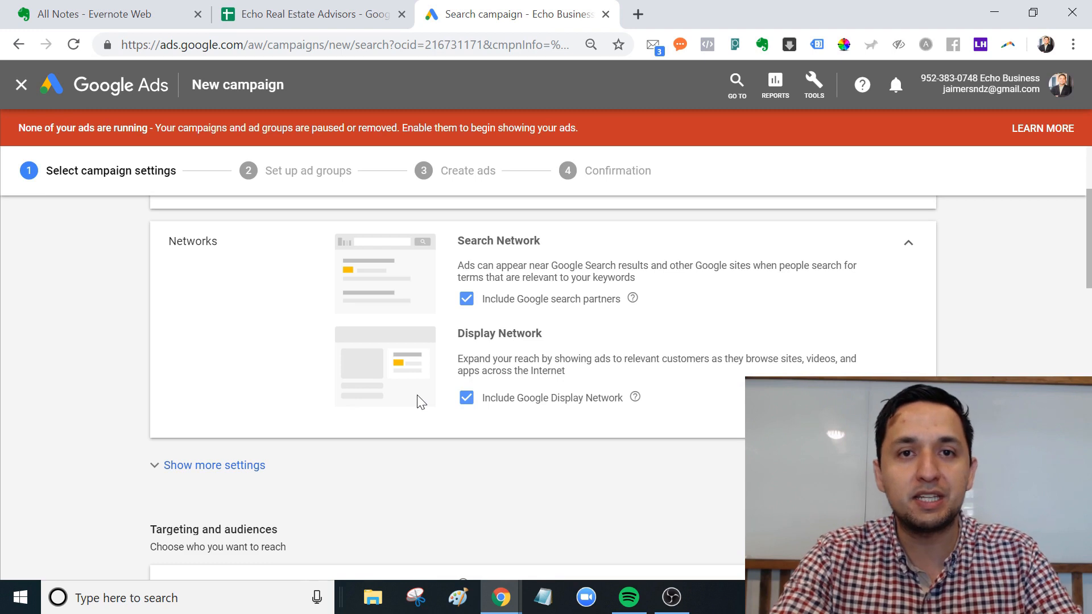
{"action": "left_click", "coordinate": [466, 400]}
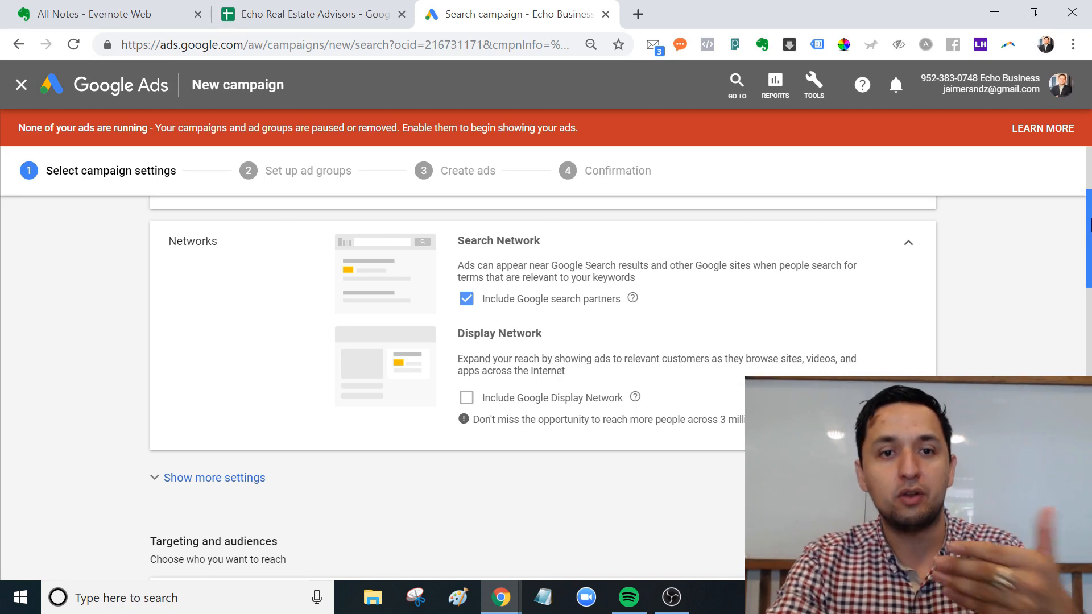
{"action": "left_click_drag", "start_coordinate": [1089, 239], "coordinate": [1090, 316]}
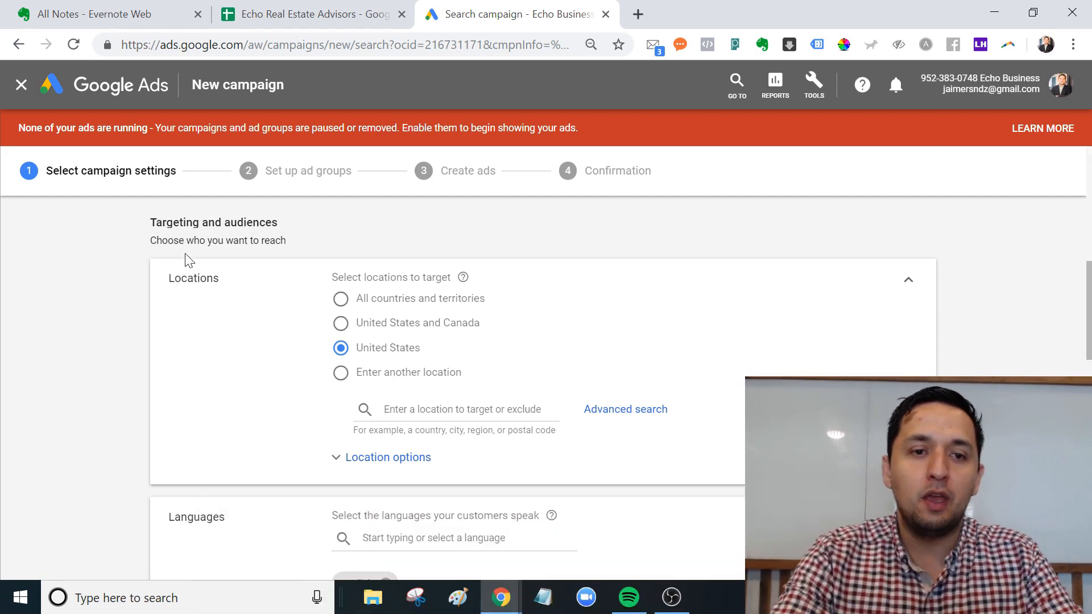
{"action": "left_click", "coordinate": [456, 409]}
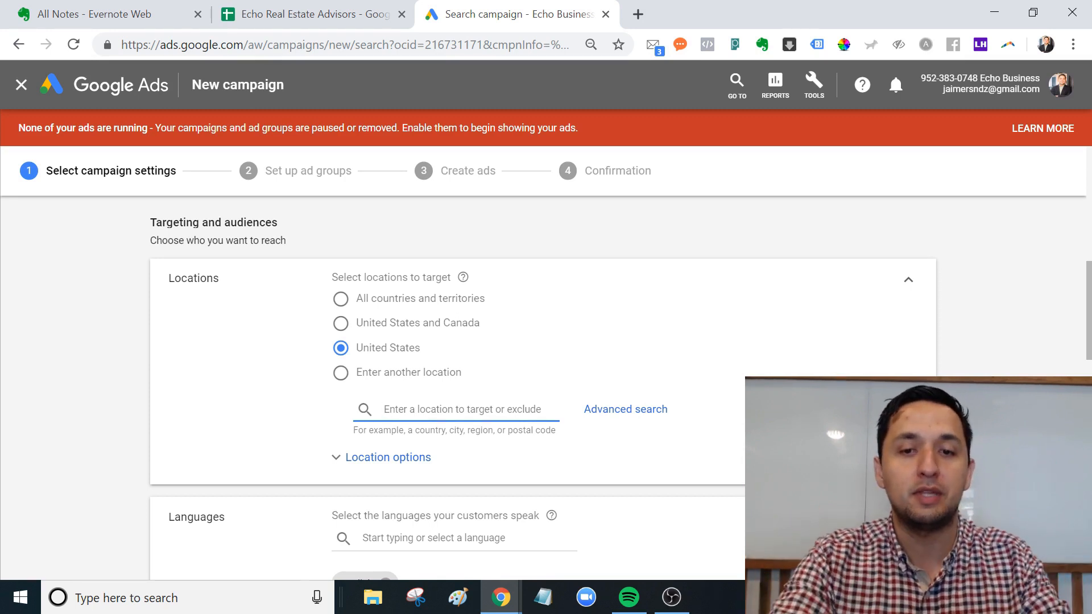
Open radius location targeting and zoom the map in on the Dallas area.
{"action": "left_click", "coordinate": [602, 407]}
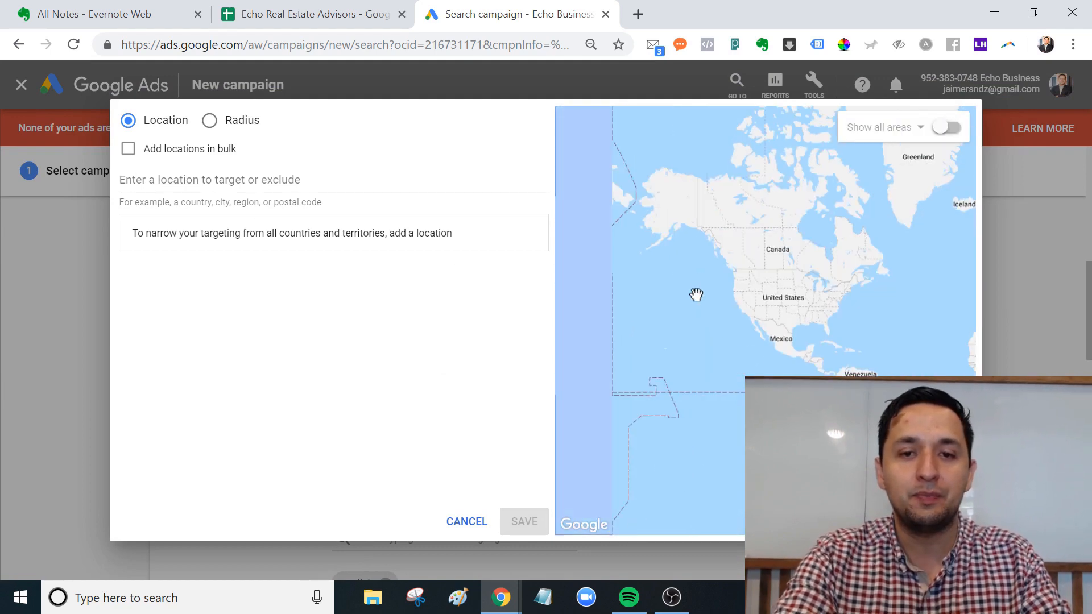
{"action": "mouse_move", "coordinate": [697, 295]}
{"action": "left_mouse_down"}
{"action": "mouse_move", "coordinate": [861, 341]}
{"action": "mouse_move", "coordinate": [692, 291]}
{"action": "left_mouse_up"}
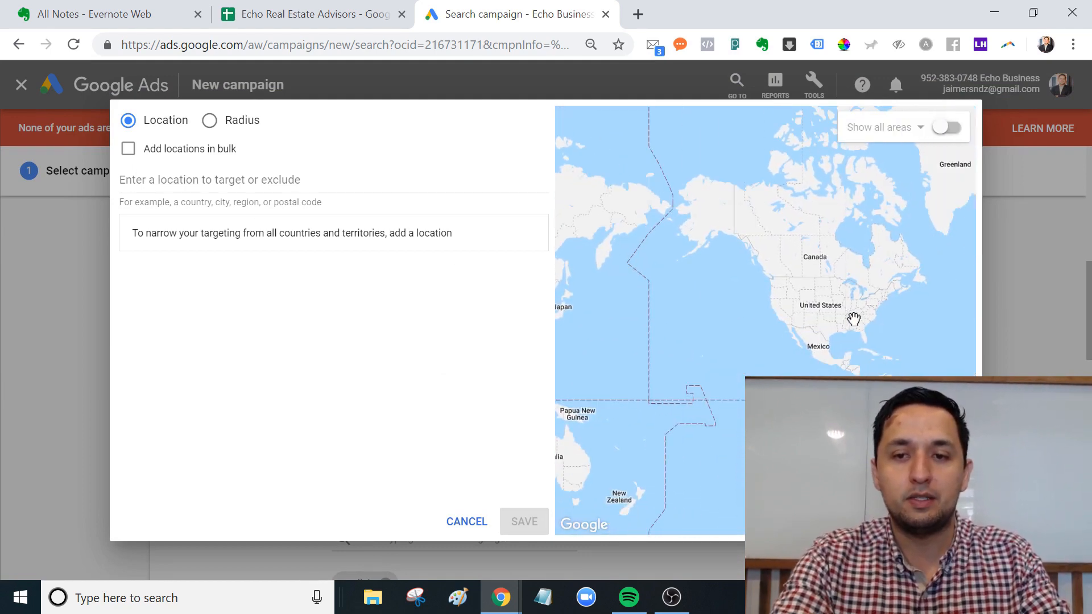
{"action": "scroll", "coordinate": [817, 320], "scroll_direction": "up", "scroll_amount": 5}
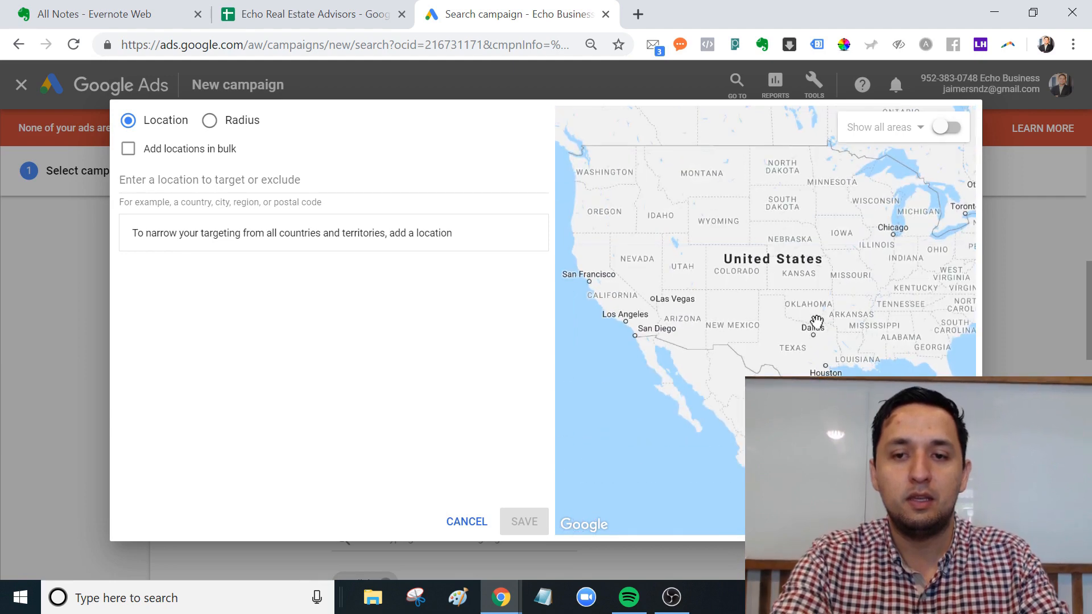
{"action": "scroll", "coordinate": [816, 321], "scroll_direction": "up", "scroll_amount": 2}
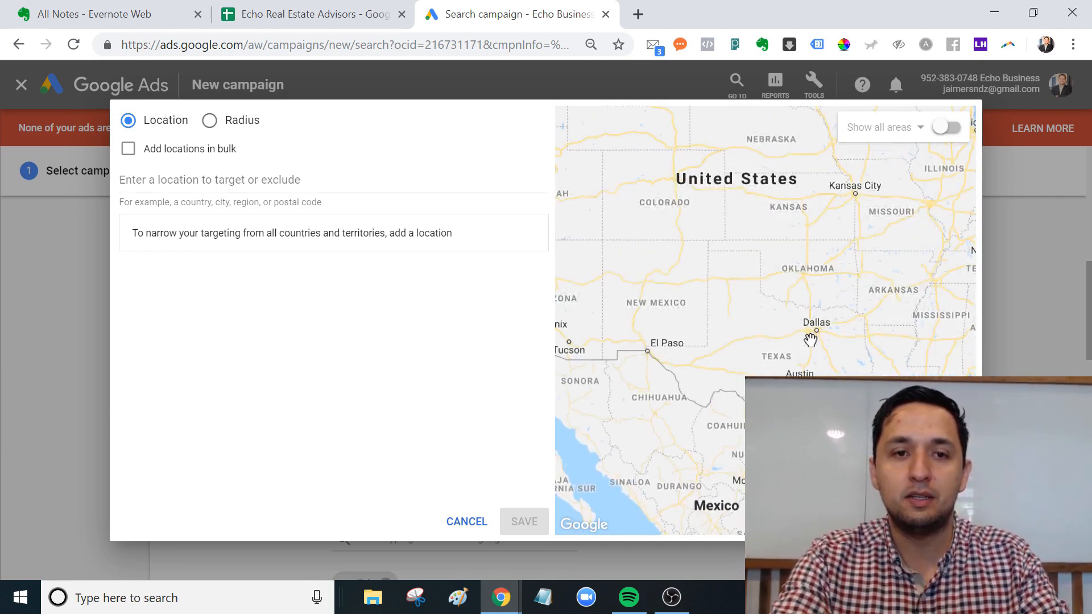
{"action": "scroll", "coordinate": [810, 339], "scroll_direction": "up", "scroll_amount": 3}
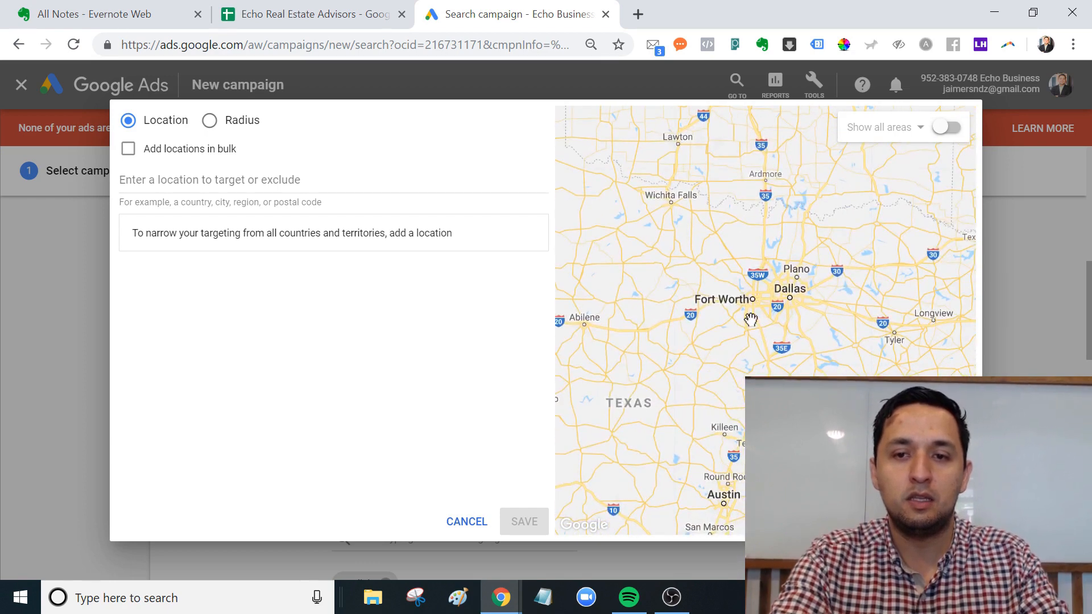
{"action": "scroll", "coordinate": [750, 314], "scroll_direction": "up", "scroll_amount": 2}
{"action": "left_click", "coordinate": [208, 122]}
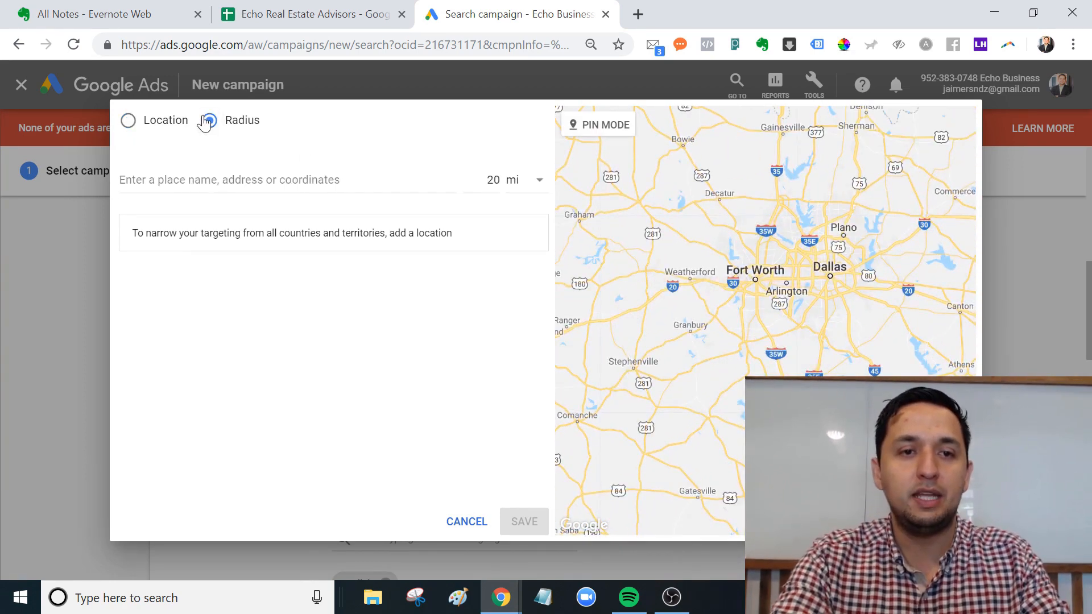
{"action": "scroll", "coordinate": [764, 317], "scroll_direction": "up", "scroll_amount": 4}
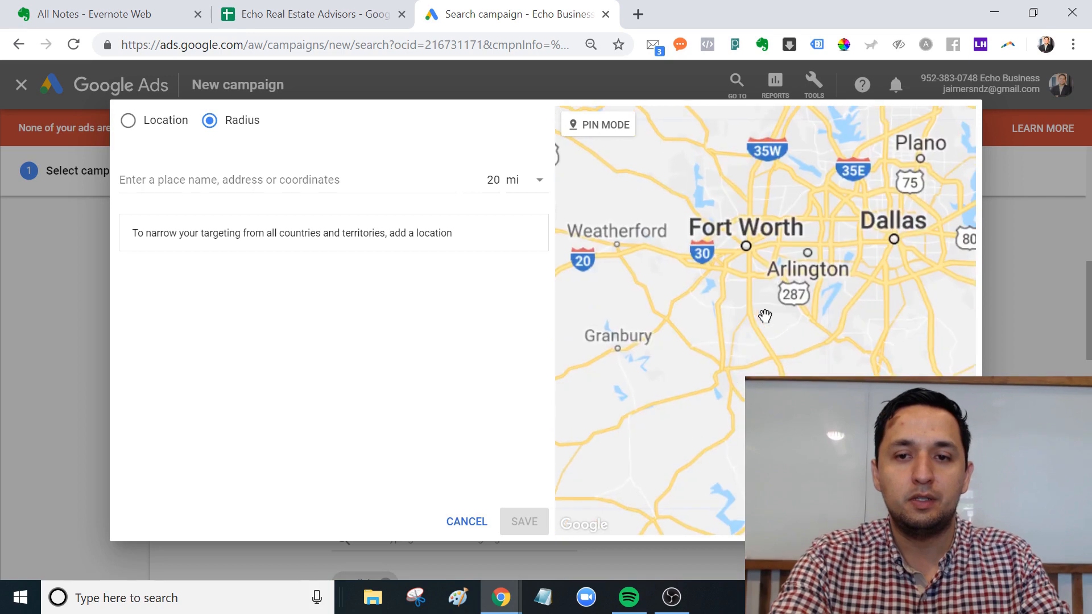
{"action": "left_click_drag", "start_coordinate": [763, 317], "coordinate": [645, 336]}
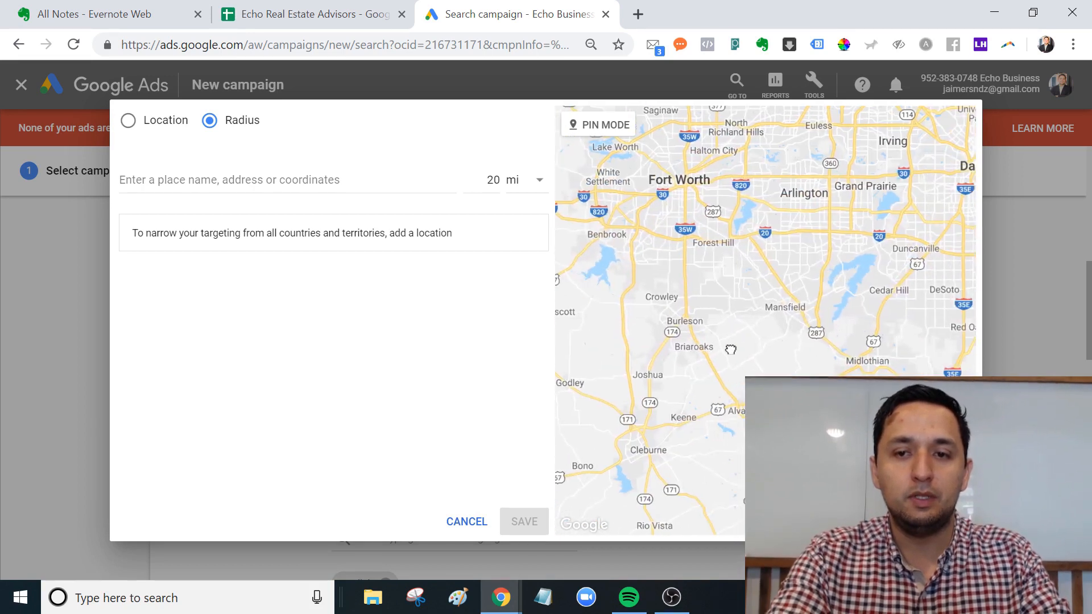
{"action": "left_click_drag", "start_coordinate": [730, 348], "coordinate": [657, 357]}
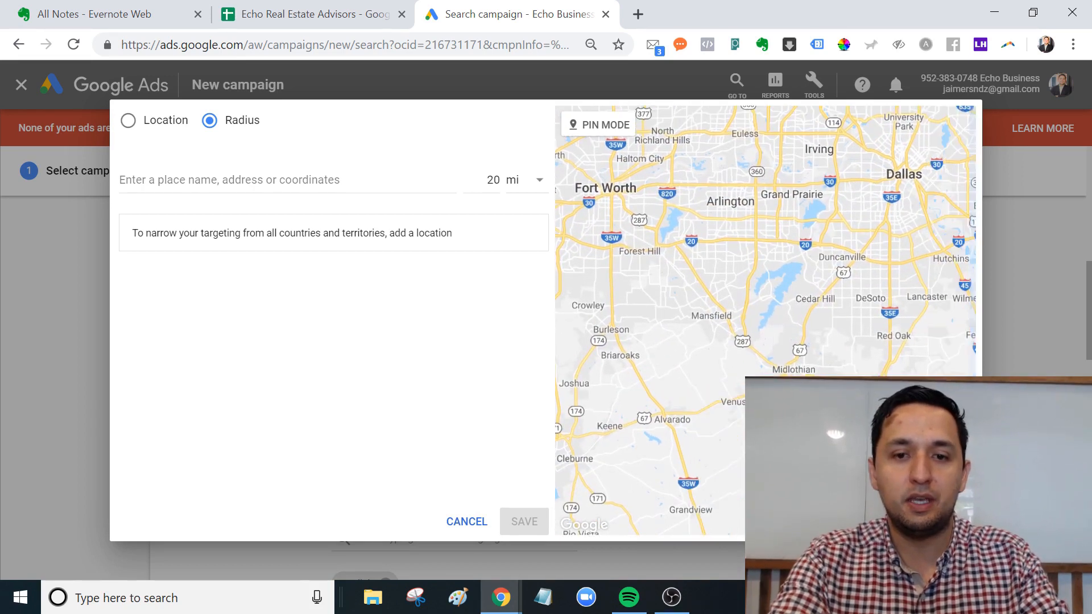
Target a 20 mi radius pinned on Arlington instead of United States, and save.
{"action": "left_click", "coordinate": [602, 123]}
{"action": "left_click", "coordinate": [710, 314]}
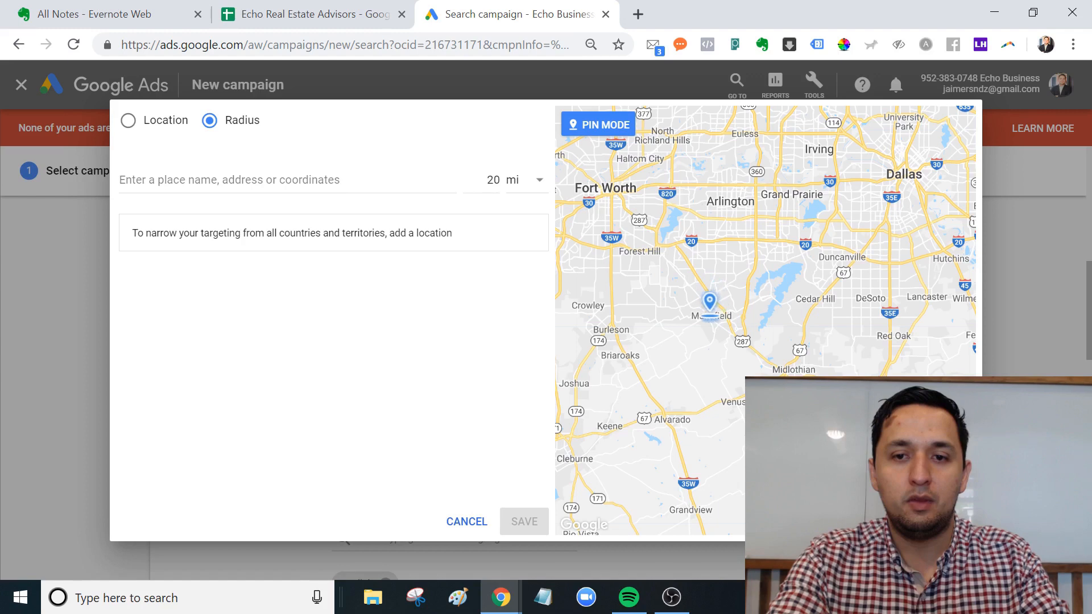
{"action": "left_click", "coordinate": [496, 183]}
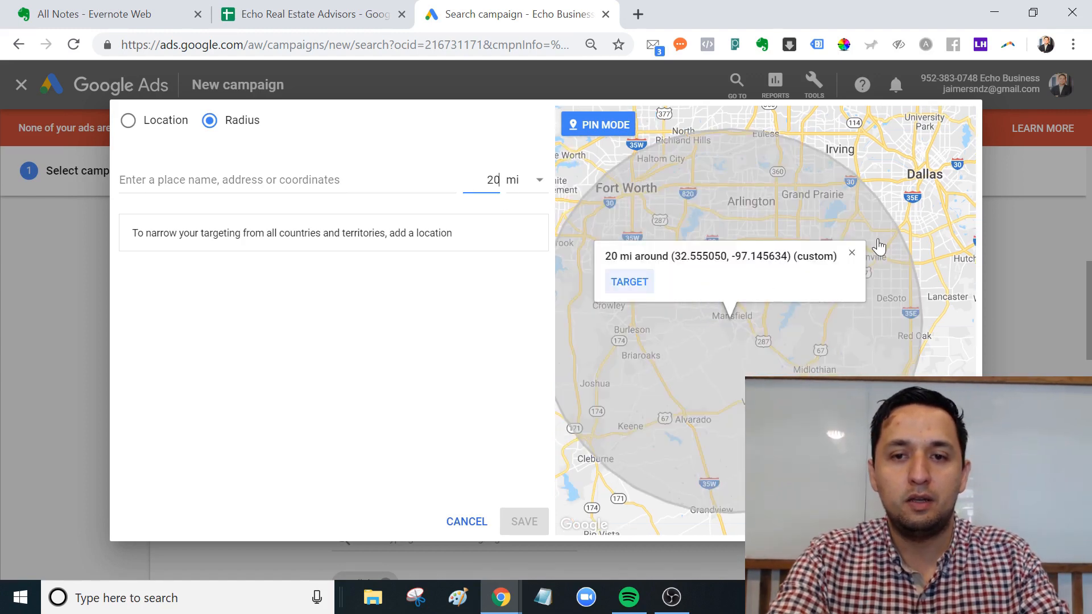
{"action": "left_click_drag", "start_coordinate": [803, 243], "coordinate": [768, 321]}
{"action": "left_click", "coordinate": [818, 331]}
{"action": "left_click_drag", "start_coordinate": [694, 300], "coordinate": [769, 226]}
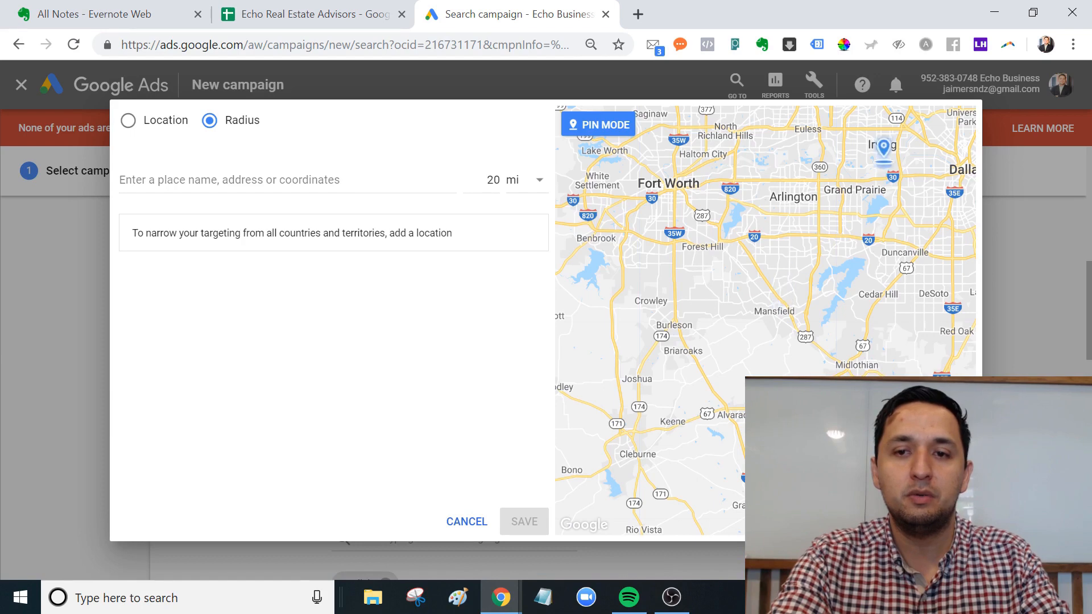
{"action": "left_click", "coordinate": [791, 195]}
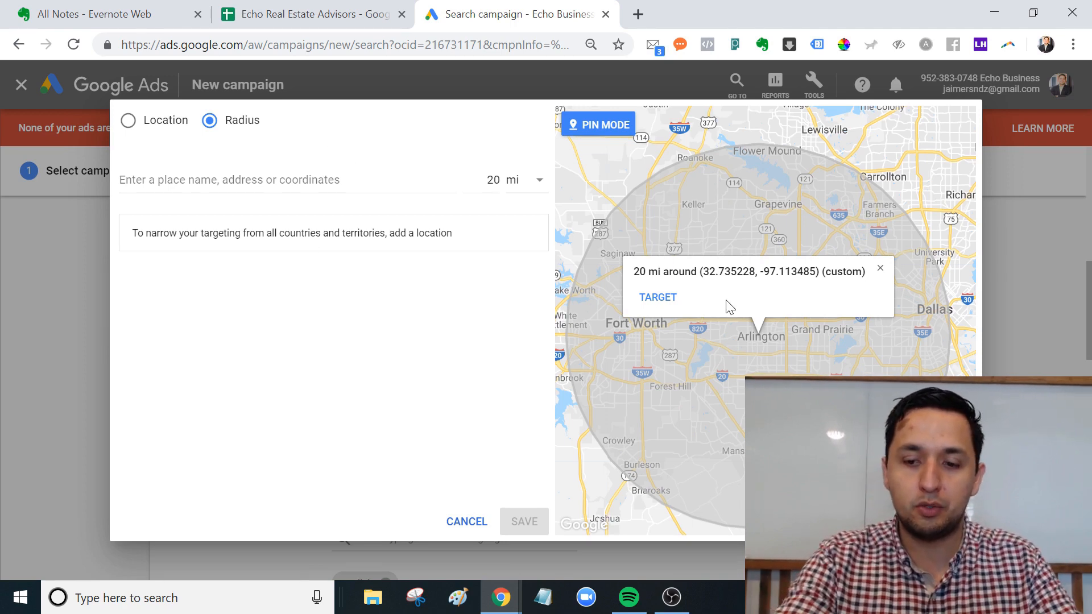
{"action": "left_click", "coordinate": [658, 300]}
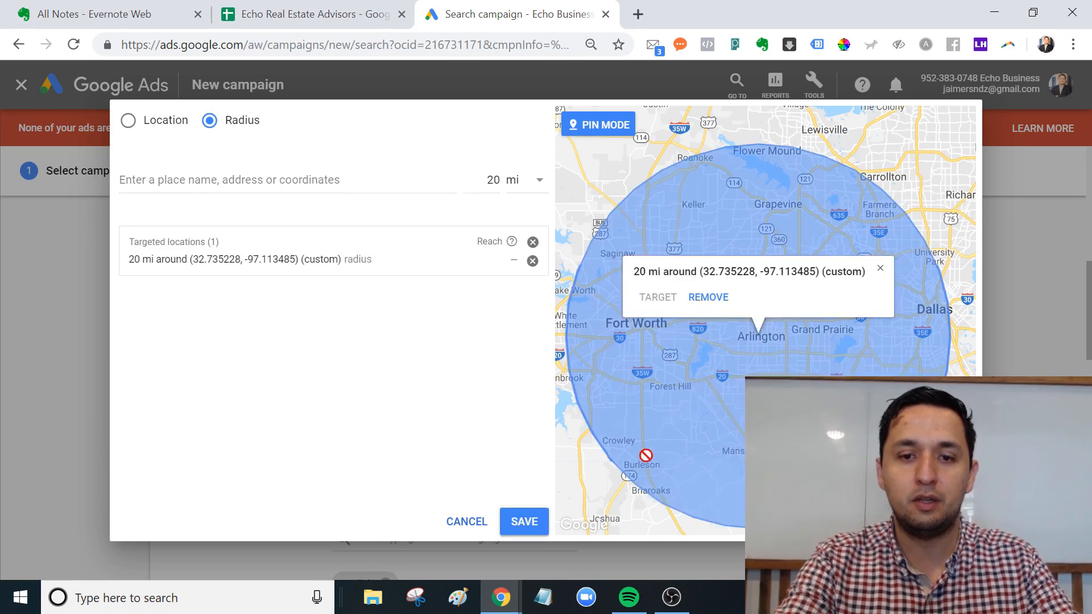
{"action": "left_click", "coordinate": [524, 522]}
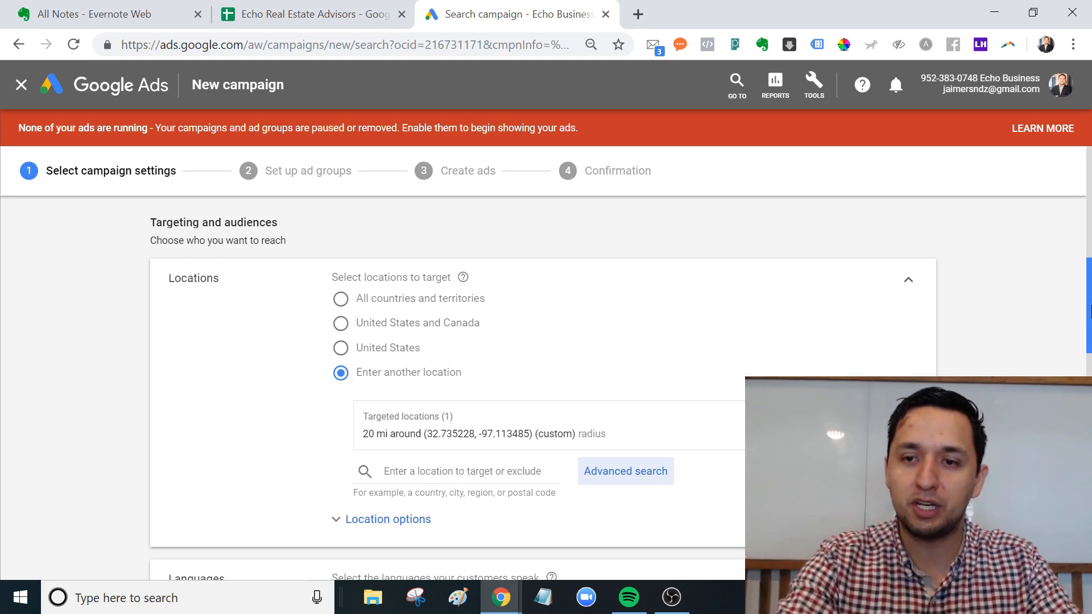
{"action": "scroll", "coordinate": [546, 370], "scroll_direction": "down", "scroll_amount": 5}
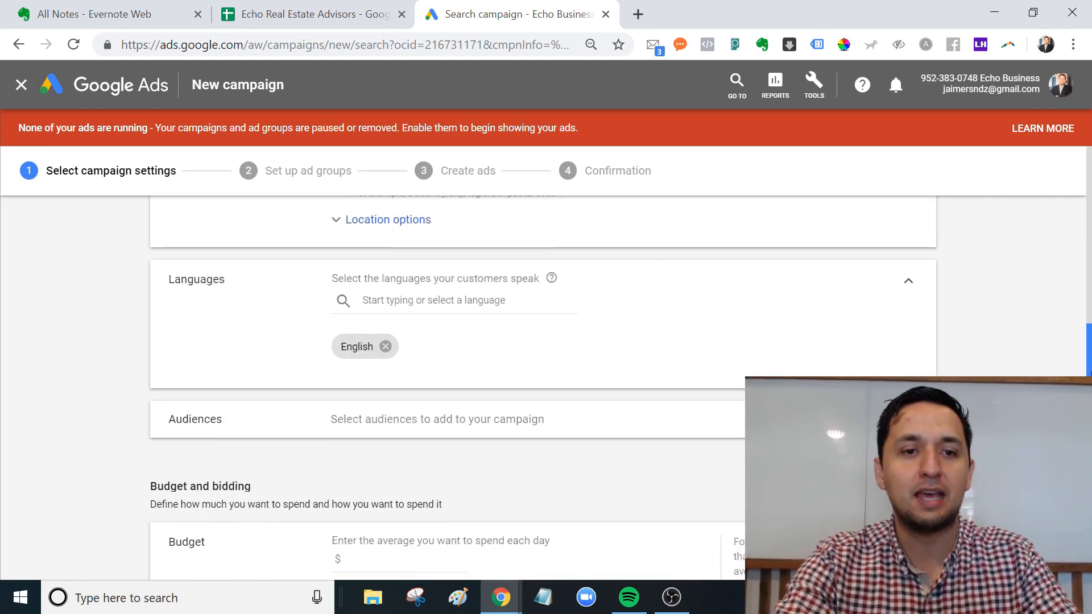
{"action": "scroll", "coordinate": [762, 331], "scroll_direction": "down", "scroll_amount": 1}
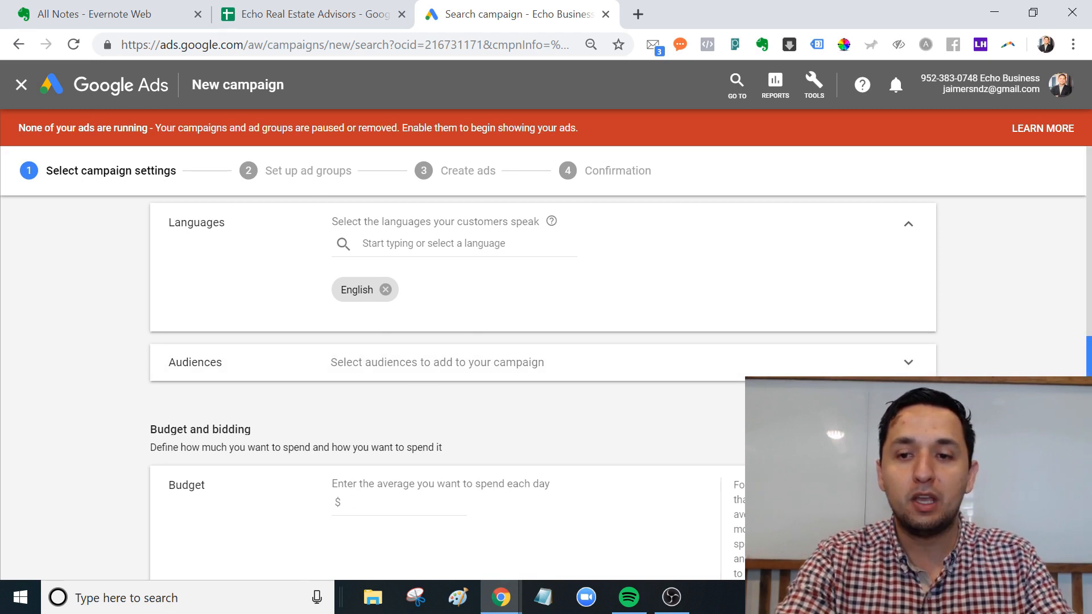
{"action": "scroll", "coordinate": [625, 330], "scroll_direction": "down", "scroll_amount": 1}
{"action": "left_click", "coordinate": [534, 310]}
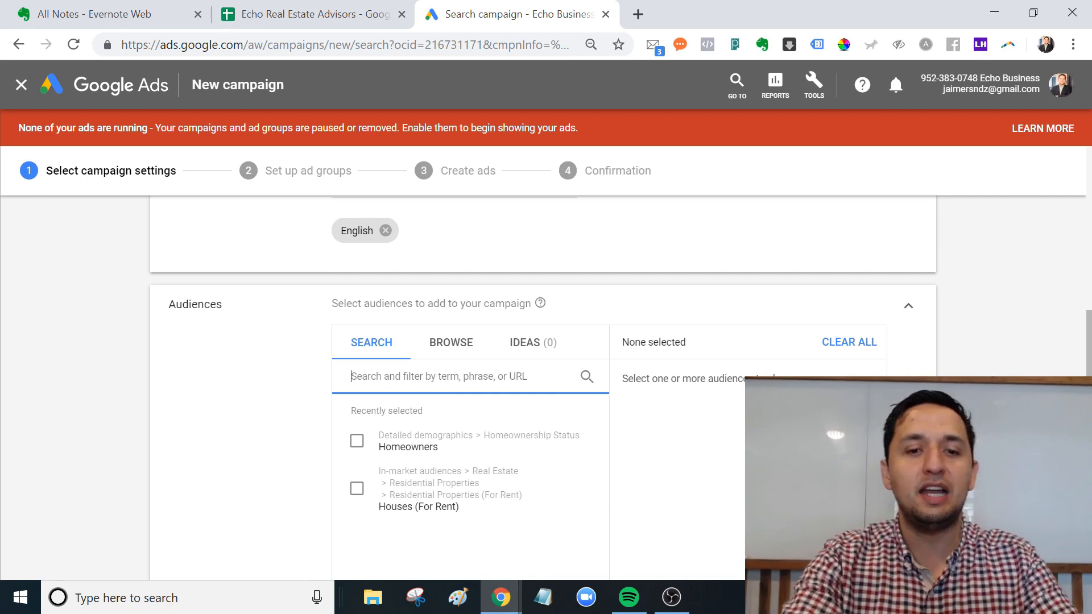
{"action": "left_click_drag", "start_coordinate": [1088, 369], "coordinate": [1088, 392]}
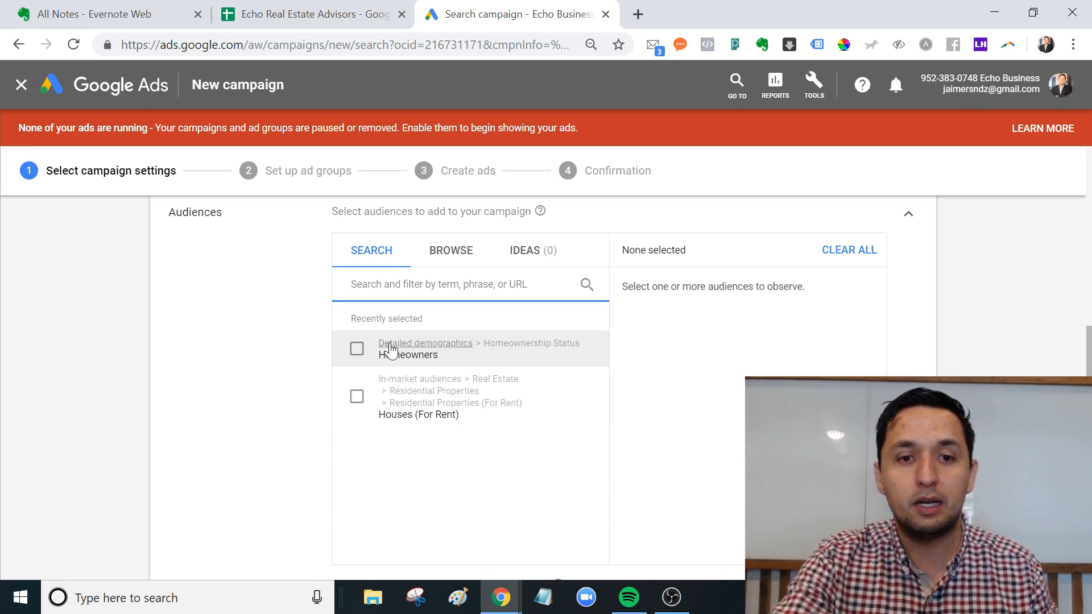
{"action": "left_click", "coordinate": [357, 348]}
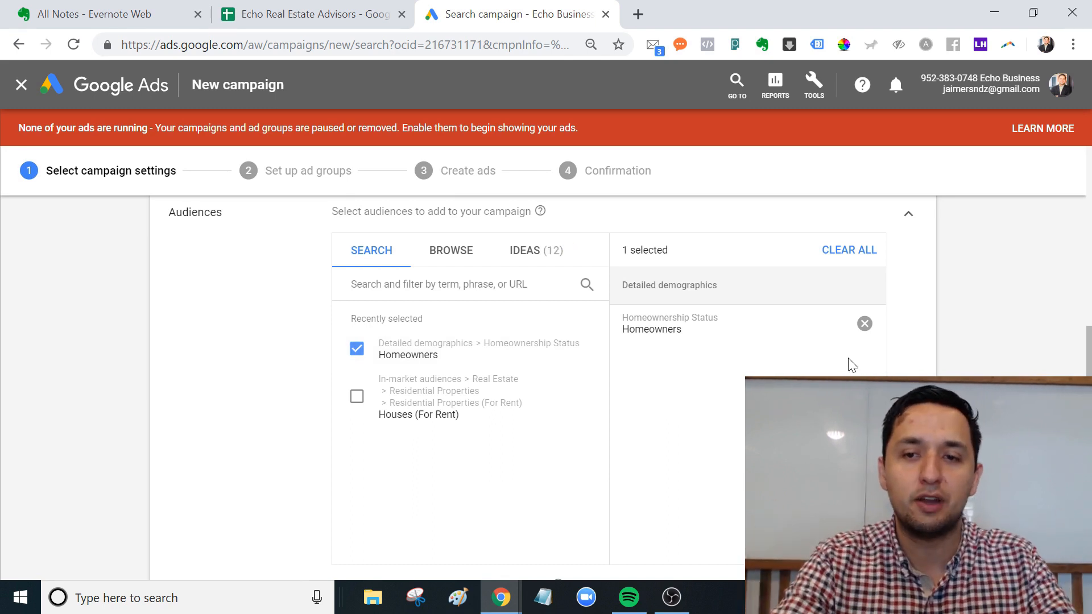
{"action": "left_click", "coordinate": [865, 324]}
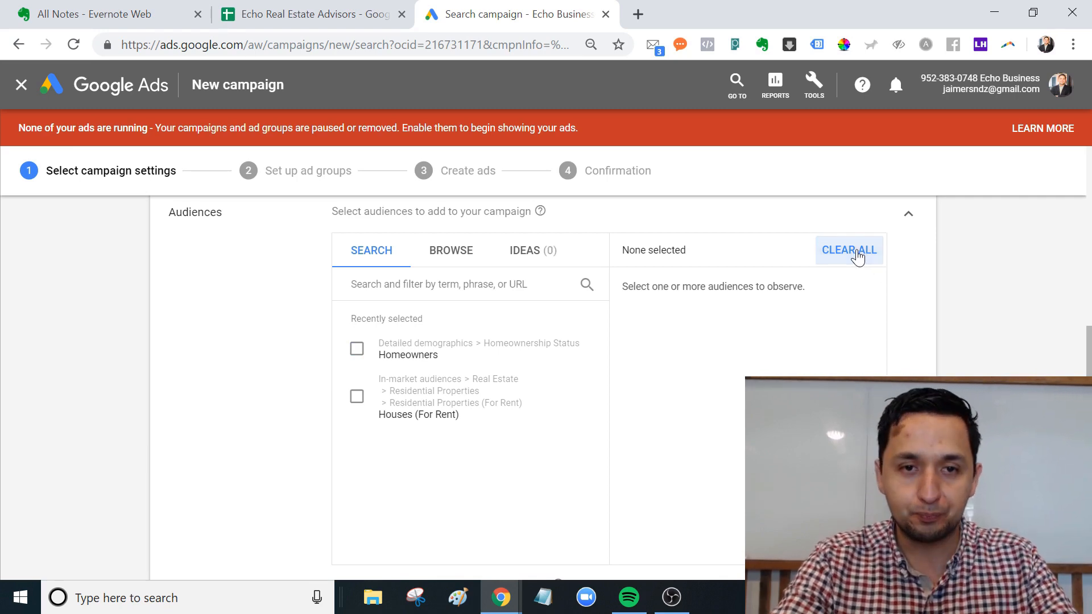
{"action": "mouse_move", "coordinate": [1089, 342]}
{"action": "left_mouse_down"}
{"action": "mouse_move", "coordinate": [1086, 385]}
{"action": "mouse_move", "coordinate": [1080, 332]}
{"action": "left_mouse_up"}
{"action": "left_click", "coordinate": [909, 305]}
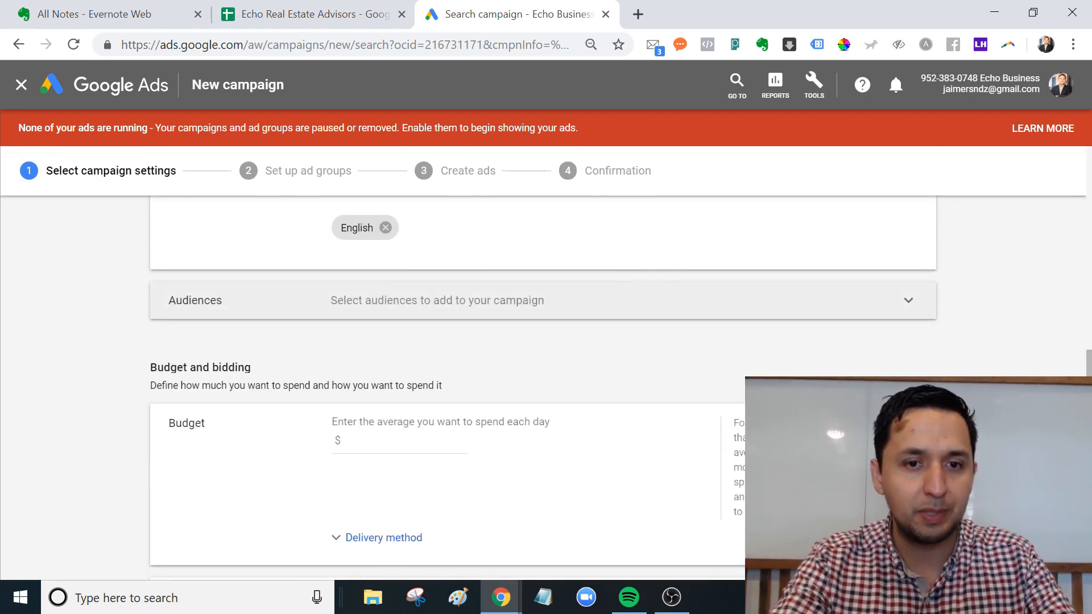
Enter 10 as the campaign's average daily budget in dollars.
{"action": "left_click_drag", "start_coordinate": [1088, 384], "coordinate": [1088, 404]}
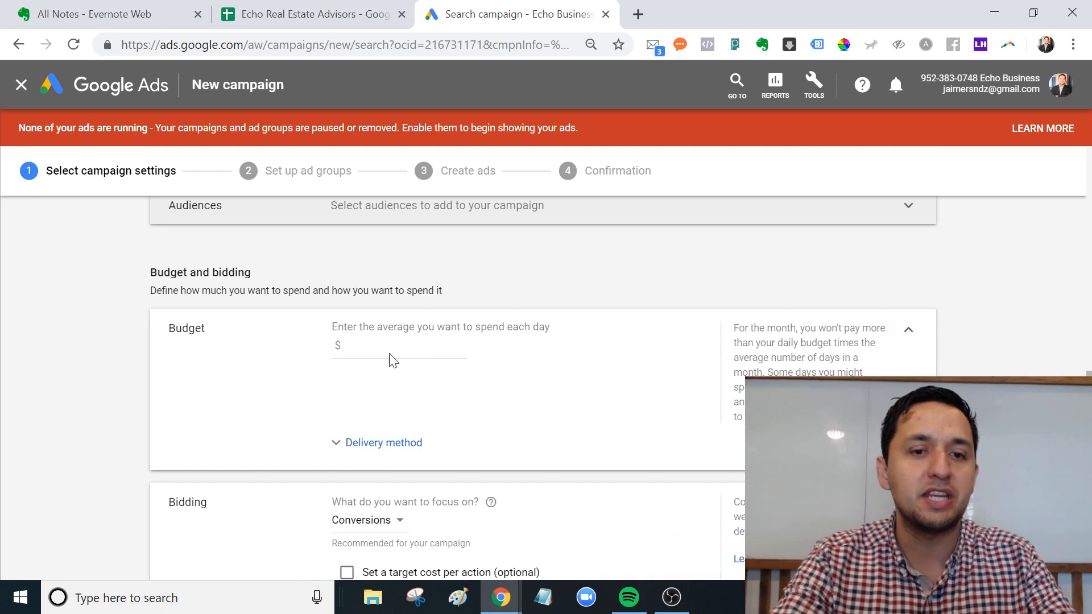
{"action": "left_click", "coordinate": [344, 345]}
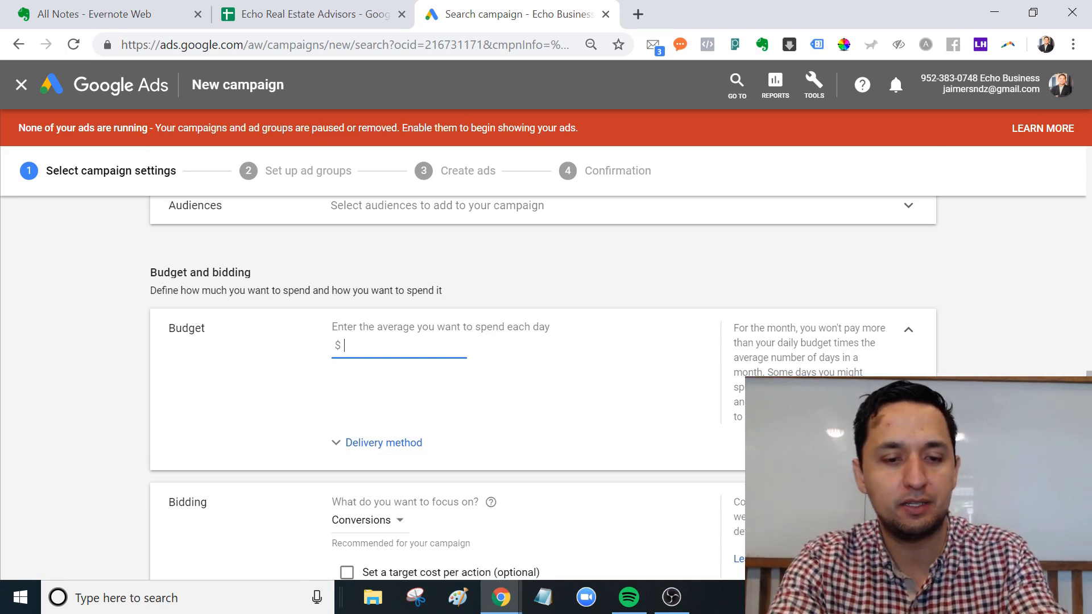
{"action": "type", "text": "10"}
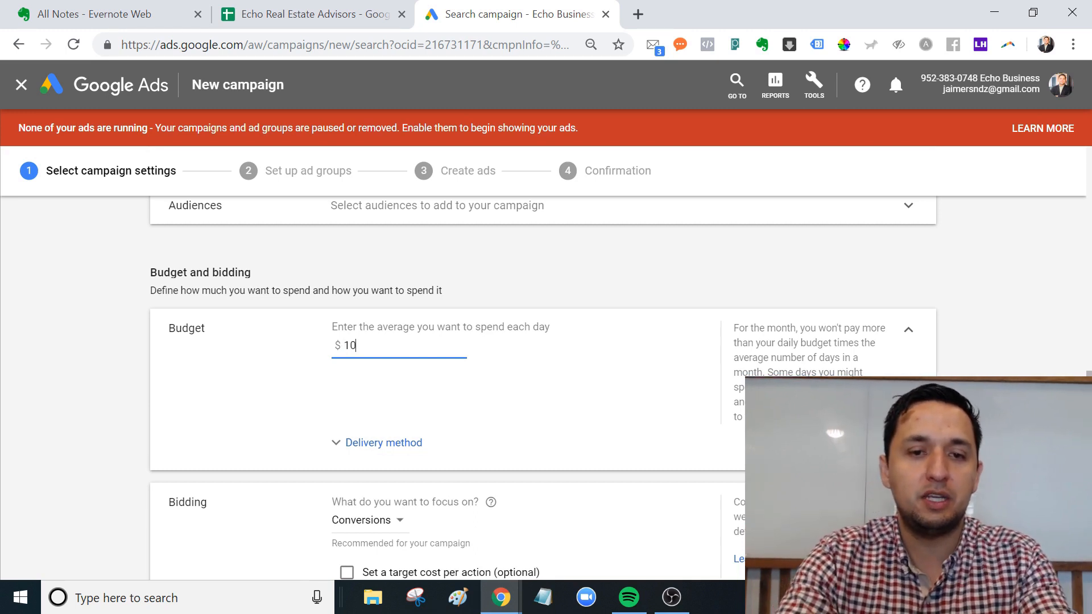
{"action": "left_click", "coordinate": [1088, 389]}
{"action": "scroll", "coordinate": [543, 387], "scroll_direction": "down", "scroll_amount": 3}
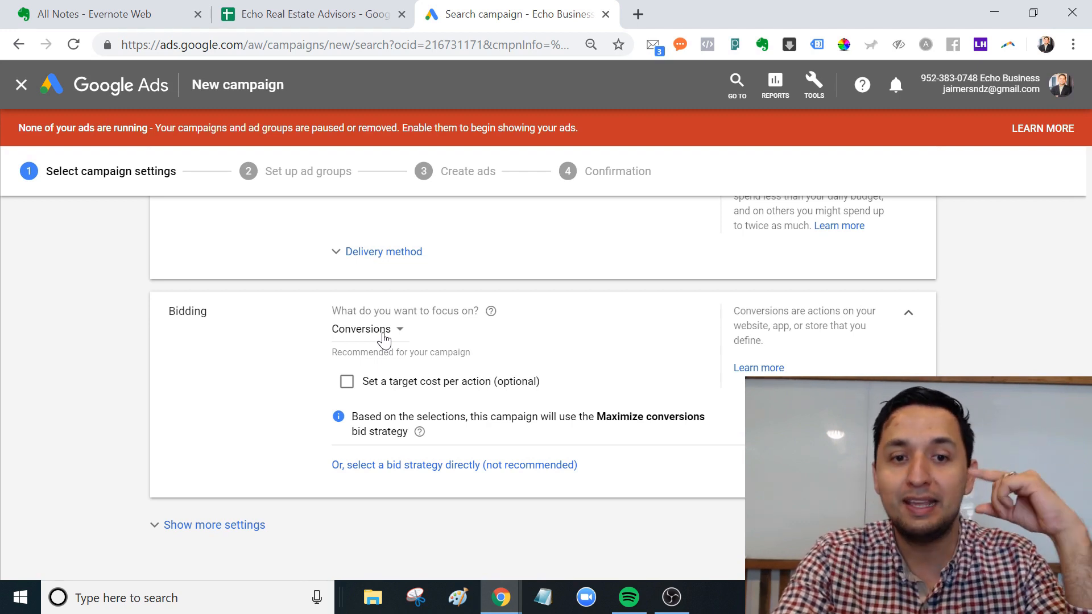
Switch bidding focus to Clicks (Maximize clicks) with no CPC limit, and show more settings.
{"action": "left_click", "coordinate": [383, 335]}
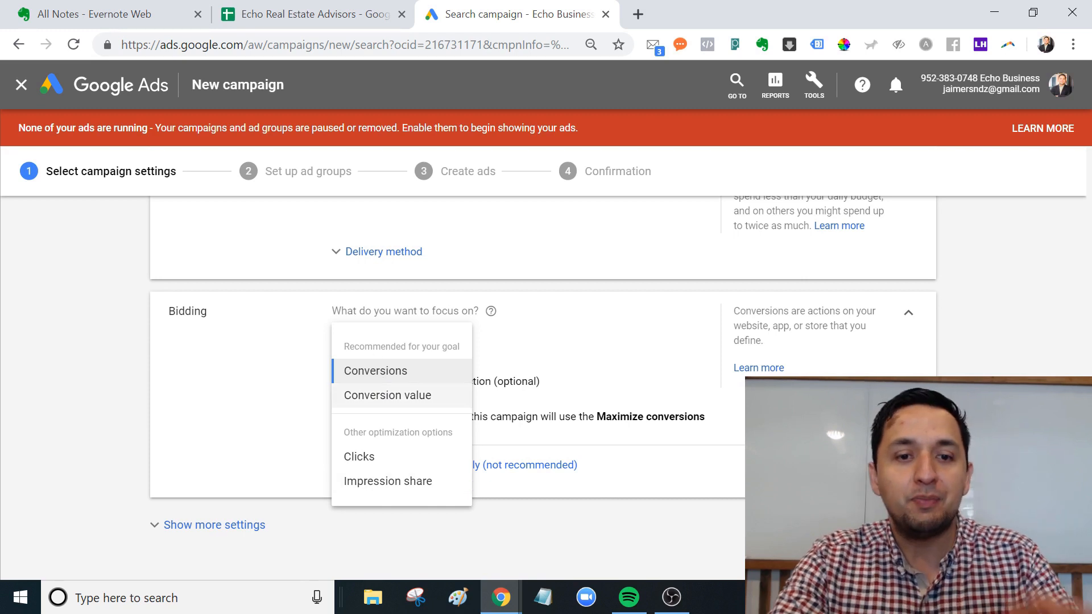
{"action": "left_click", "coordinate": [365, 468]}
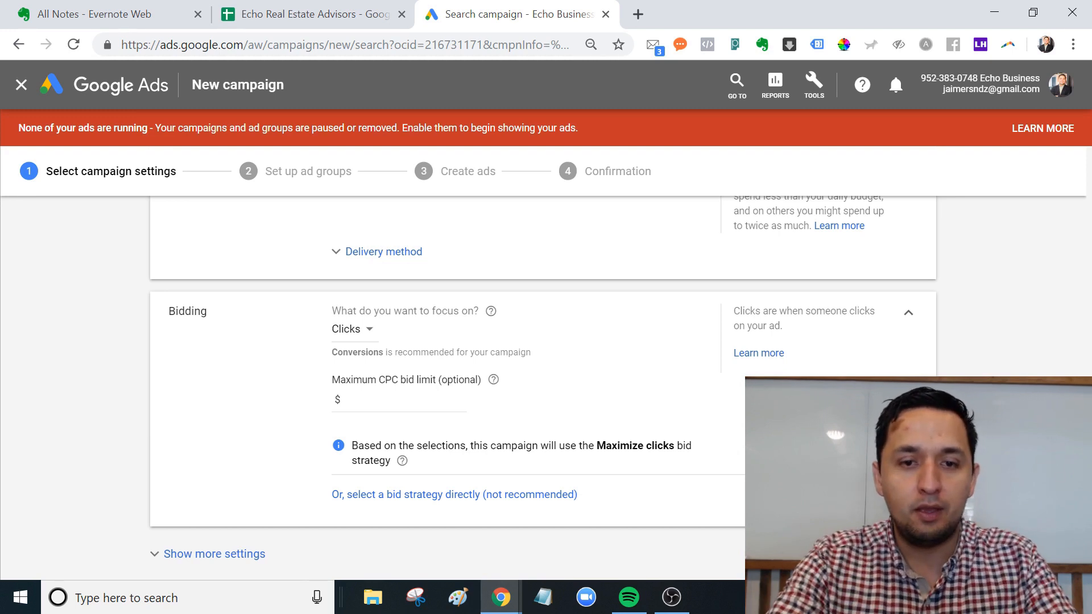
{"action": "left_click", "coordinate": [399, 400]}
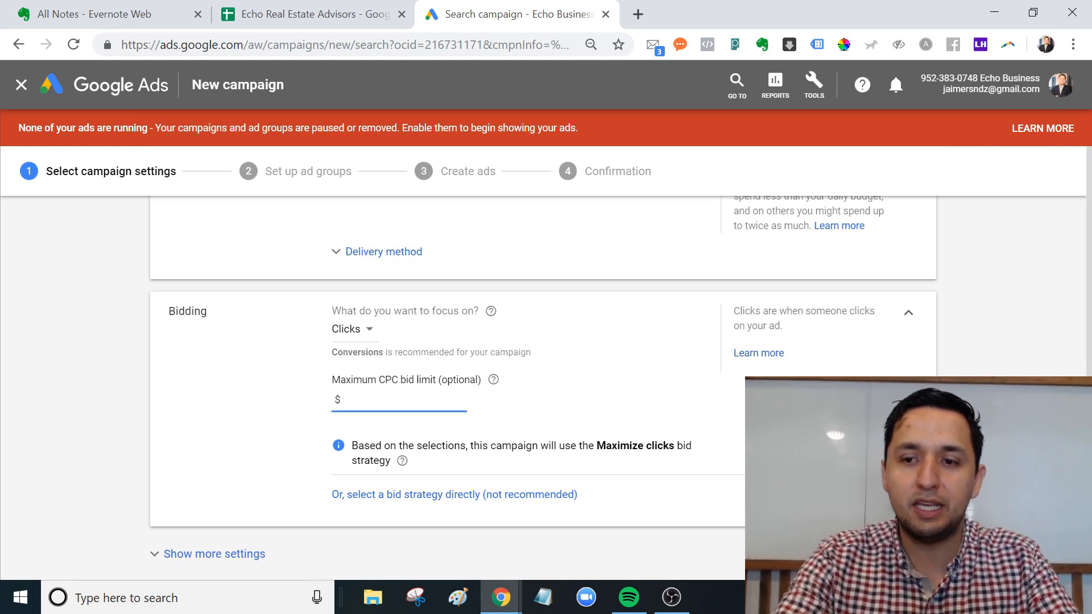
{"action": "scroll", "coordinate": [398, 384], "scroll_direction": "down", "scroll_amount": 4}
{"action": "scroll", "coordinate": [398, 384], "scroll_direction": "up", "scroll_amount": 5}
{"action": "scroll", "coordinate": [297, 442], "scroll_direction": "down", "scroll_amount": 5}
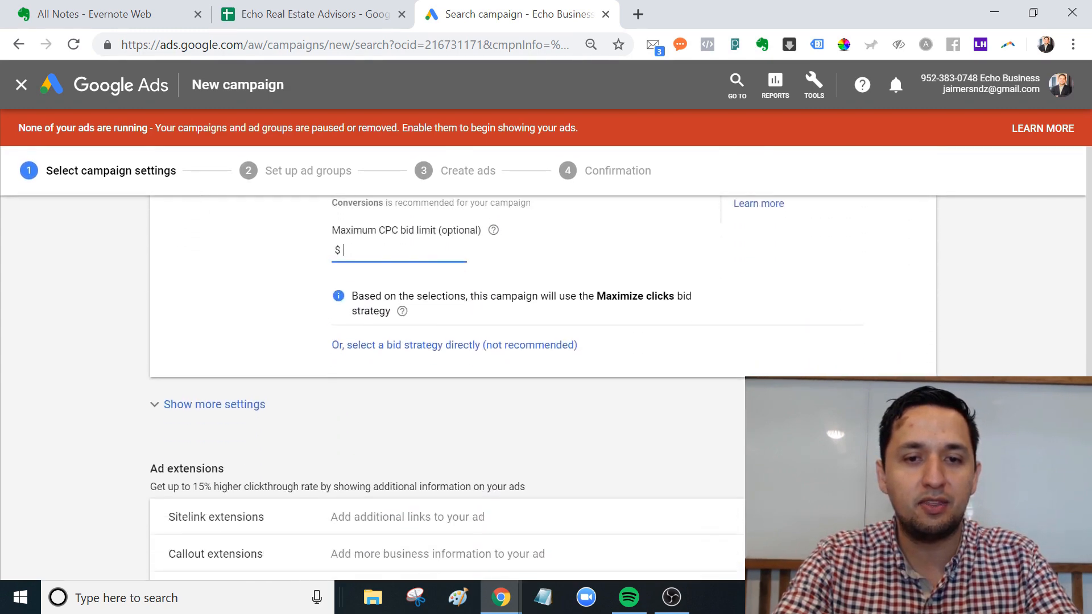
{"action": "left_click", "coordinate": [226, 335]}
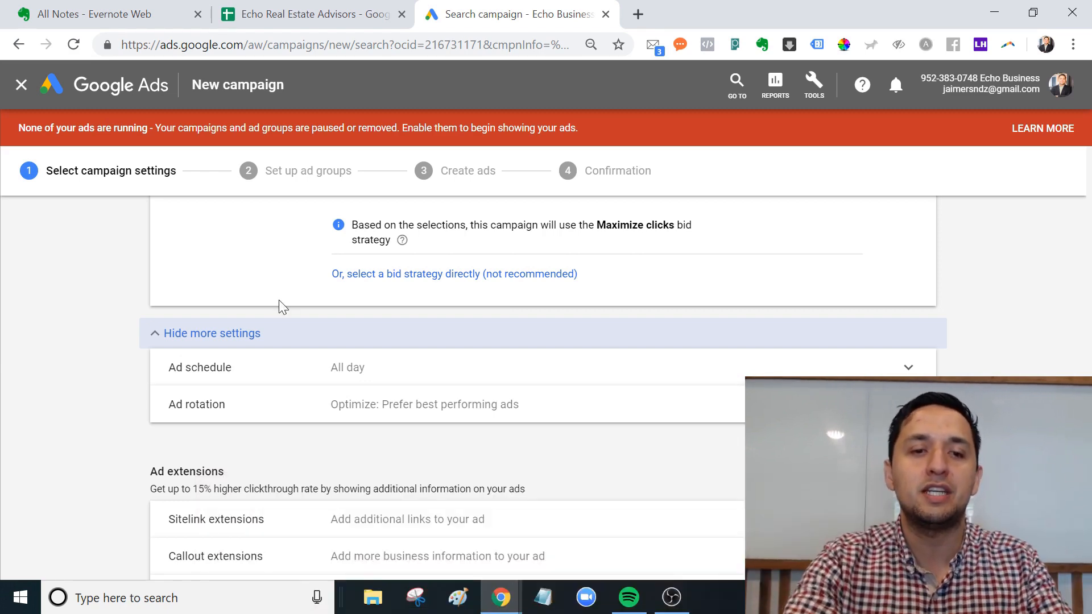
Collapse the ad schedule and rotation settings, leaving the ad extensions in view.
{"action": "left_click", "coordinate": [233, 334]}
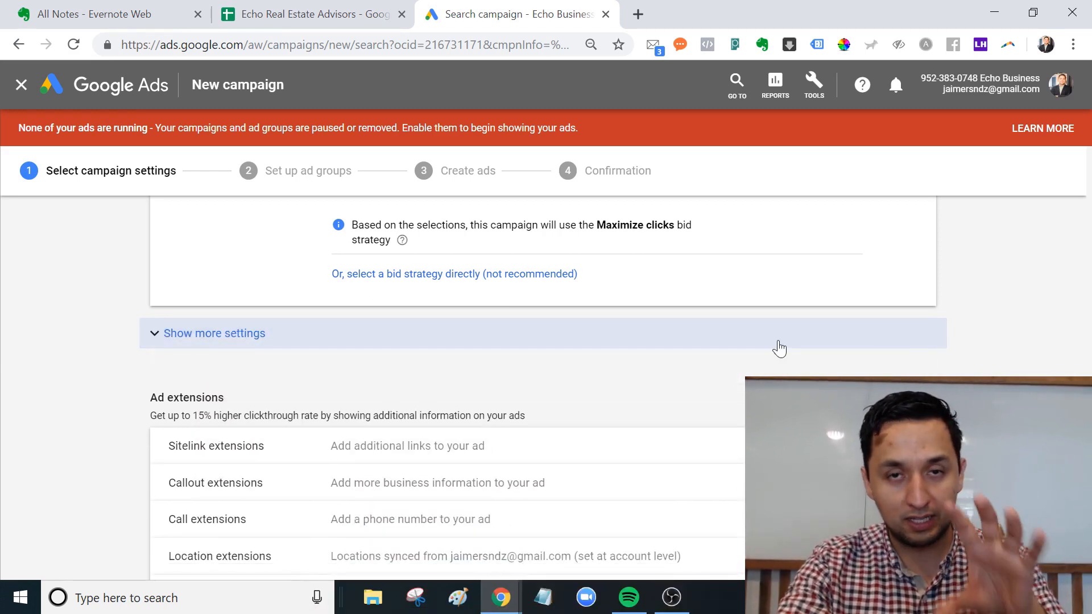
{"action": "scroll", "coordinate": [779, 348], "scroll_direction": "down", "scroll_amount": 2}
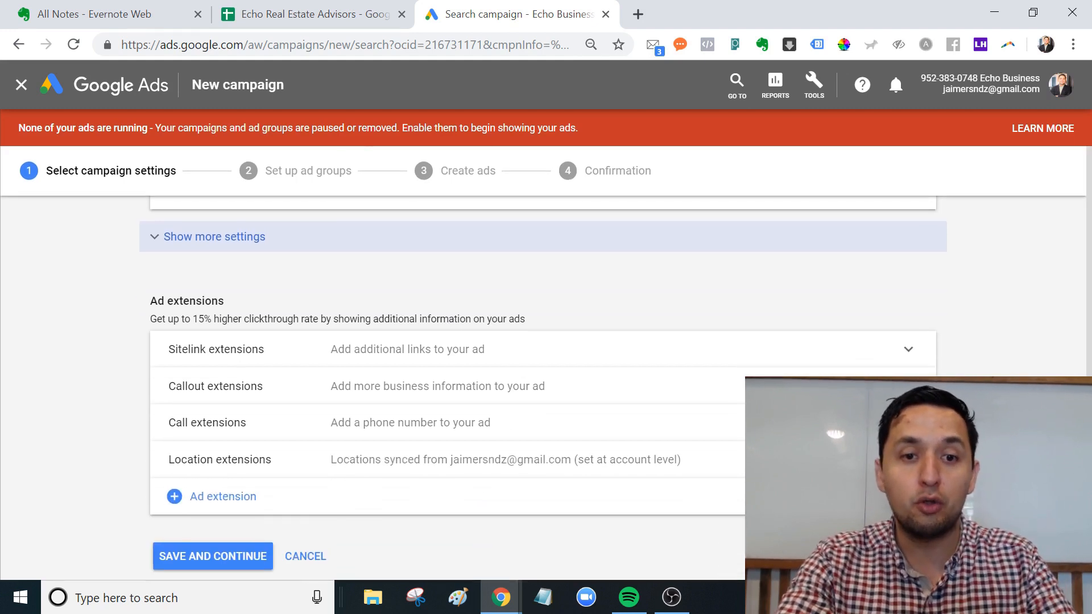
{"action": "scroll", "coordinate": [779, 348], "scroll_direction": "down", "scroll_amount": 1}
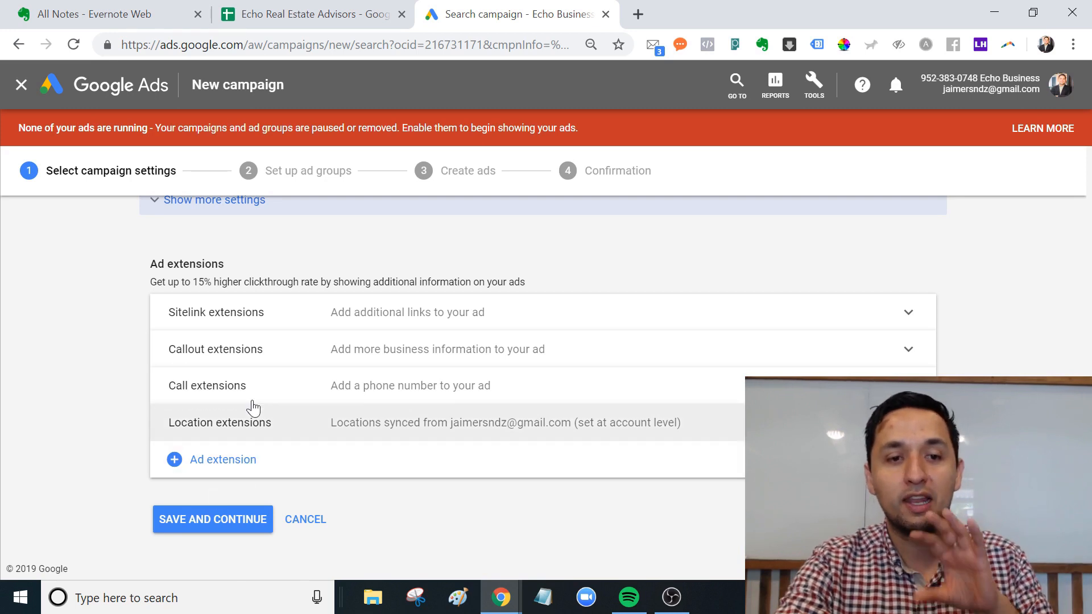
Add a new sitelink with the text 'Best Realtor In Town'.
{"action": "left_click", "coordinate": [247, 322]}
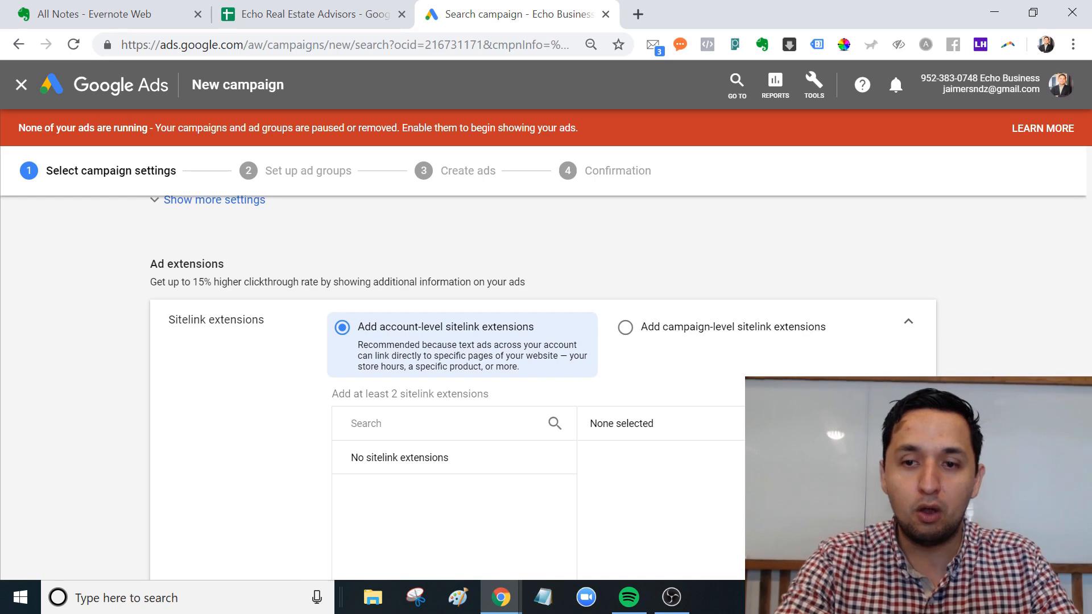
{"action": "scroll", "coordinate": [1089, 303], "scroll_direction": "down", "scroll_amount": 4}
{"action": "scroll", "coordinate": [1088, 303], "scroll_direction": "up", "scroll_amount": 6}
{"action": "scroll", "coordinate": [497, 518], "scroll_direction": "down", "scroll_amount": 5}
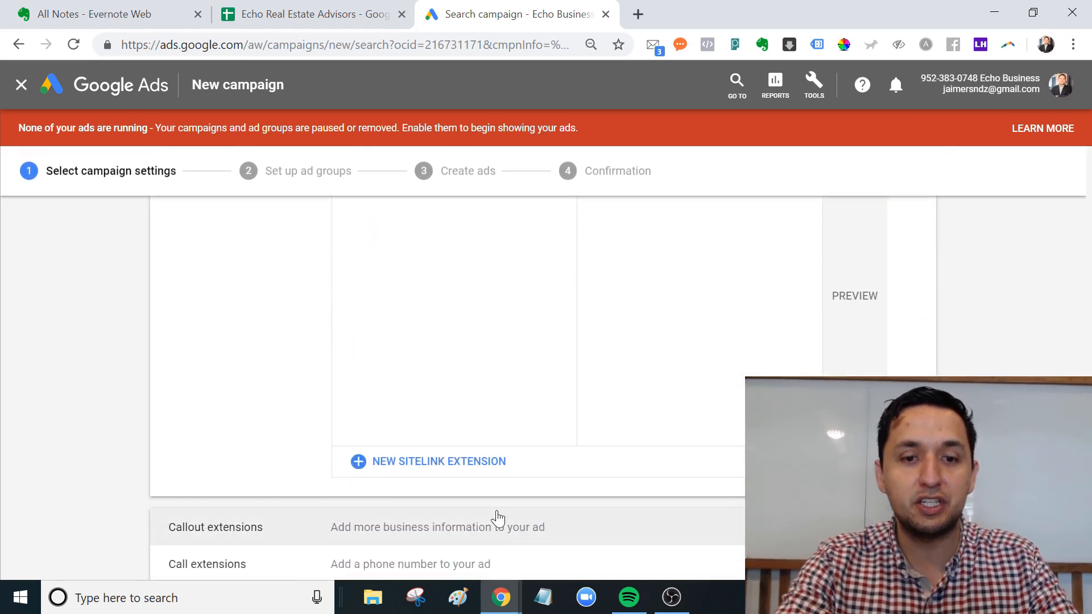
{"action": "left_click", "coordinate": [476, 466]}
{"action": "left_click", "coordinate": [441, 334]}
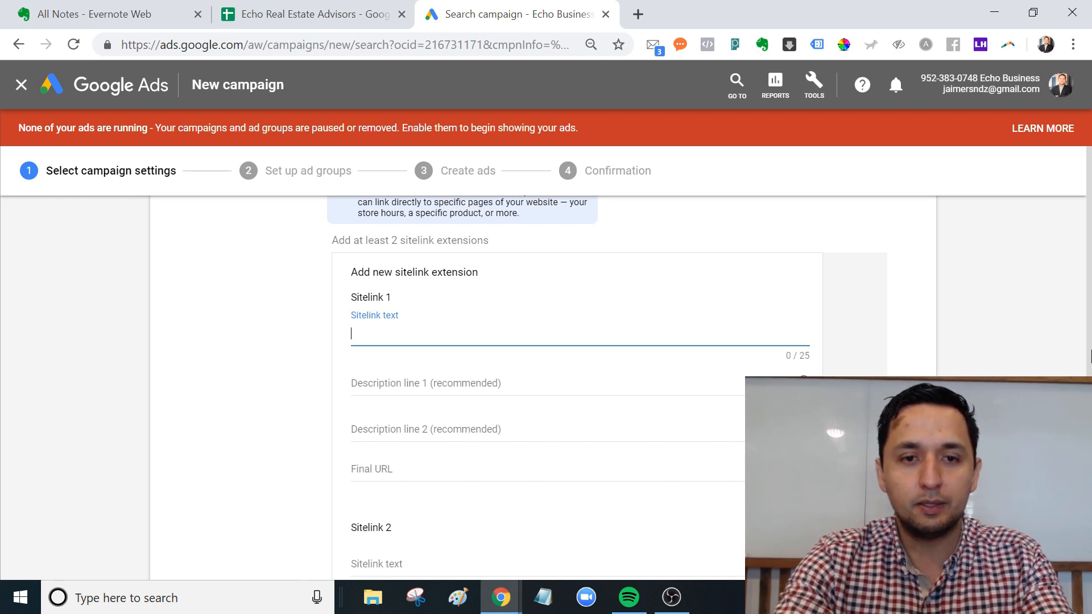
{"action": "type", "text": "Sell m"}
{"action": "key", "text": "BackSpace"}
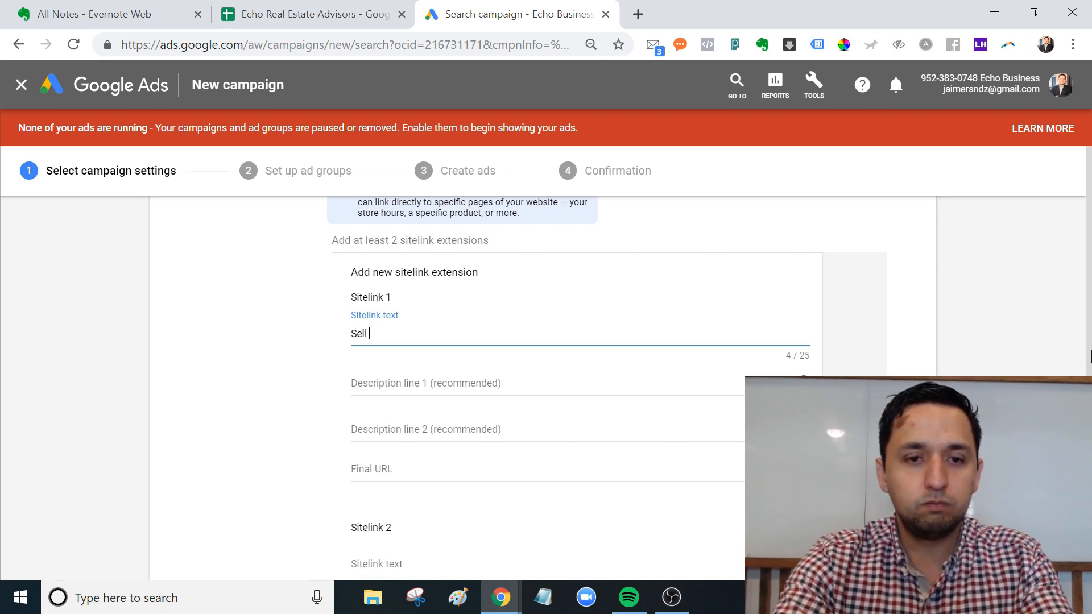
{"action": "type", "text": "Real t"}
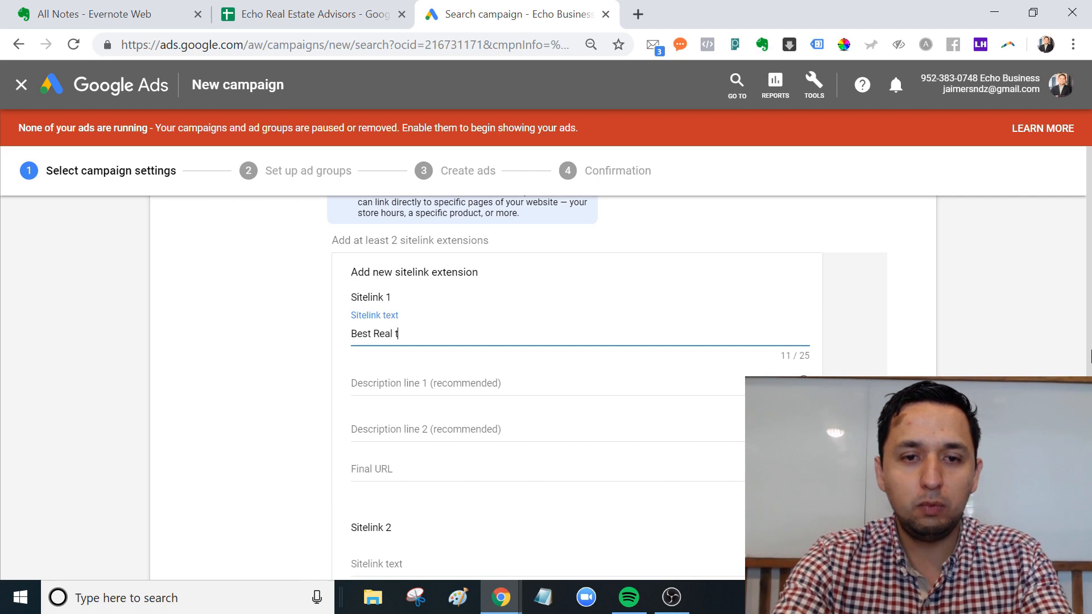
{"action": "key", "text": "BackSpace"}
{"action": "key", "text": "BackSpace"}
{"action": "type", "text": "tor In Town"}
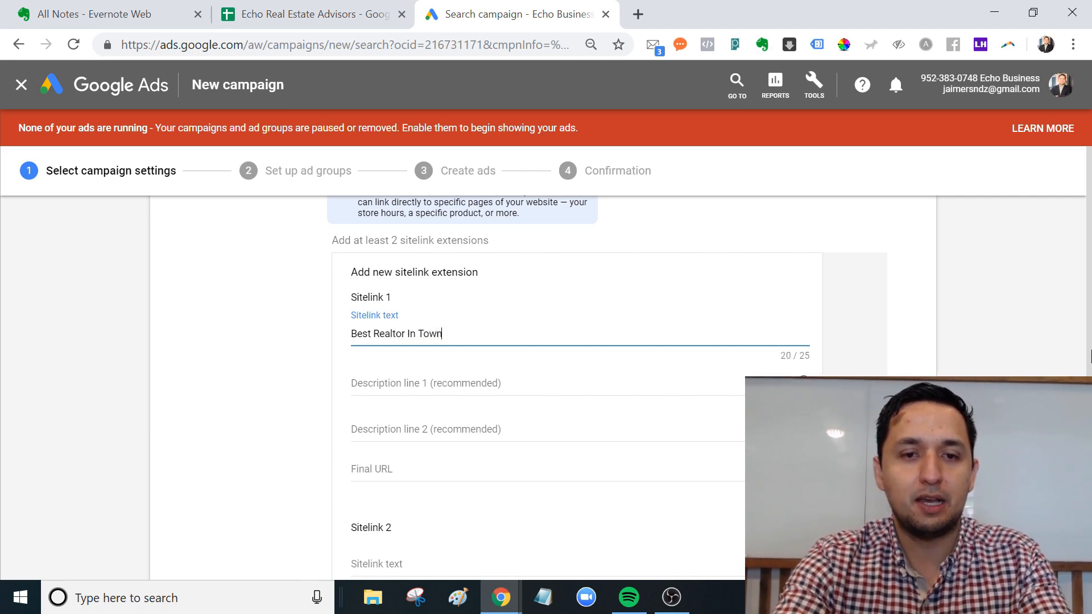
{"action": "key", "text": "Tab"}
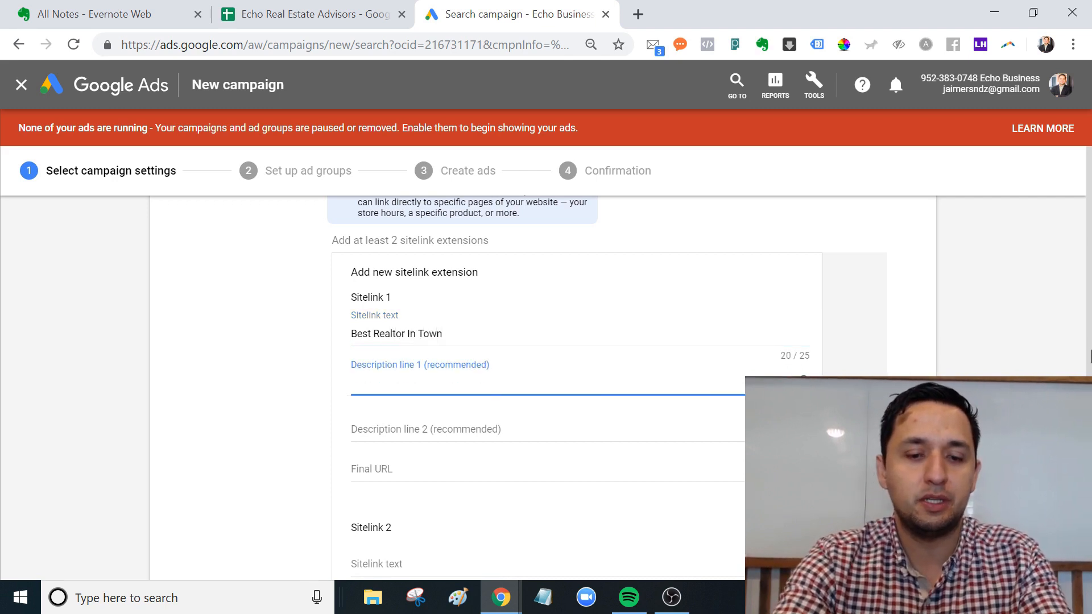
Give the sitelink descriptions 'Sell Your House Fast' and 'Sell Home For Top Dollar'.
{"action": "type", "text": "Sell Your Hou"}
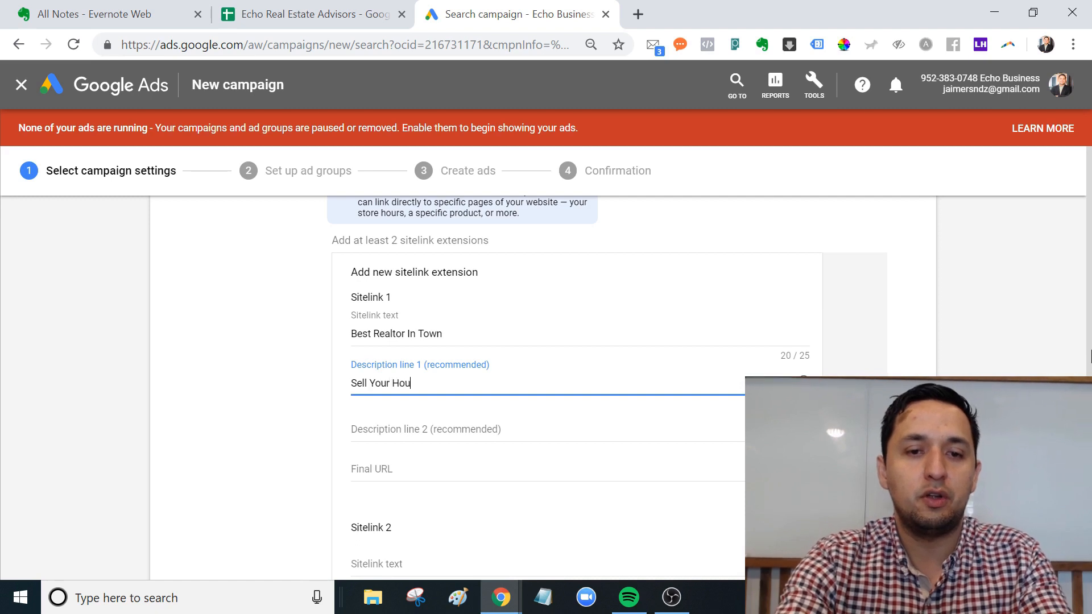
{"action": "type", "text": "se Fase"}
{"action": "key", "text": "BackSpace"}
{"action": "type", "text": "t"}
{"action": "left_click", "coordinate": [1090, 356]}
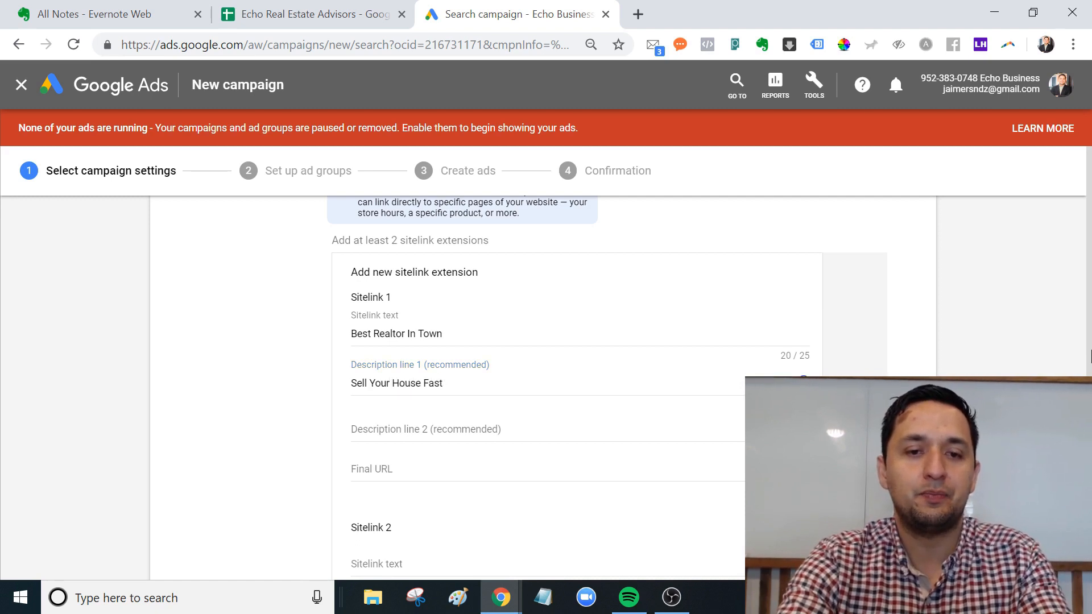
{"action": "left_click", "coordinate": [470, 439]}
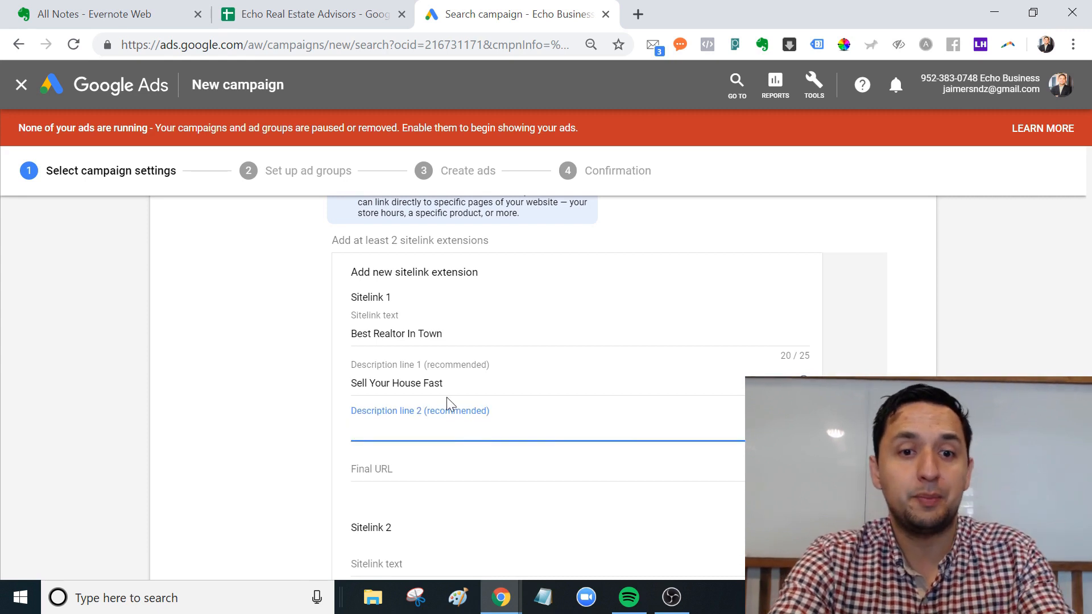
{"action": "type", "text": "SEl"}
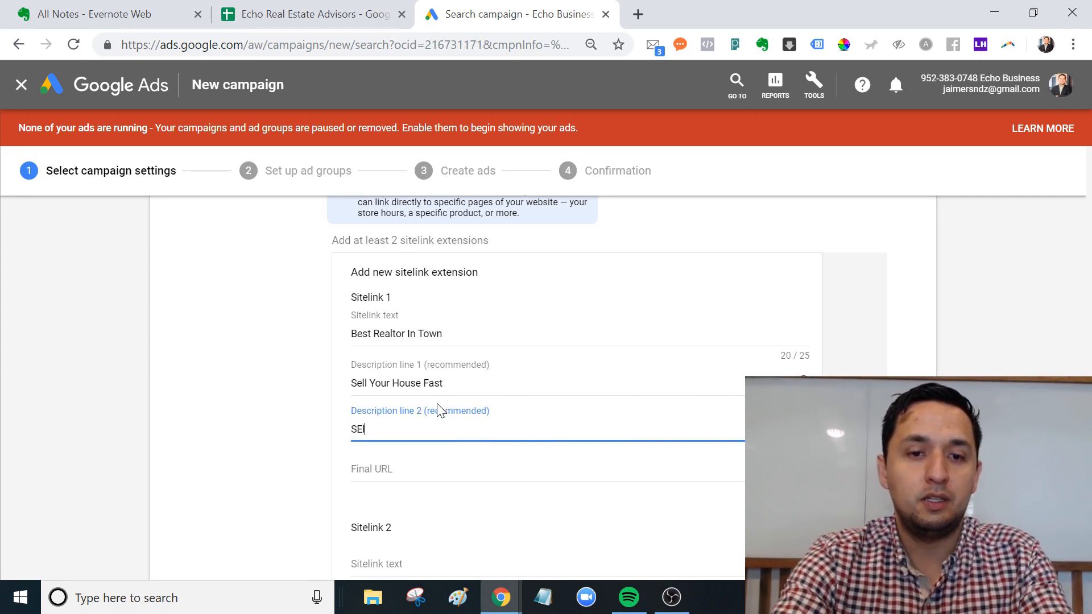
{"action": "type", "text": "l"}
{"action": "key", "text": "BackSpace"}
{"action": "key", "text": "BackSpace"}
{"action": "key", "text": "BackSpace"}
{"action": "type", "text": "ell Home "}
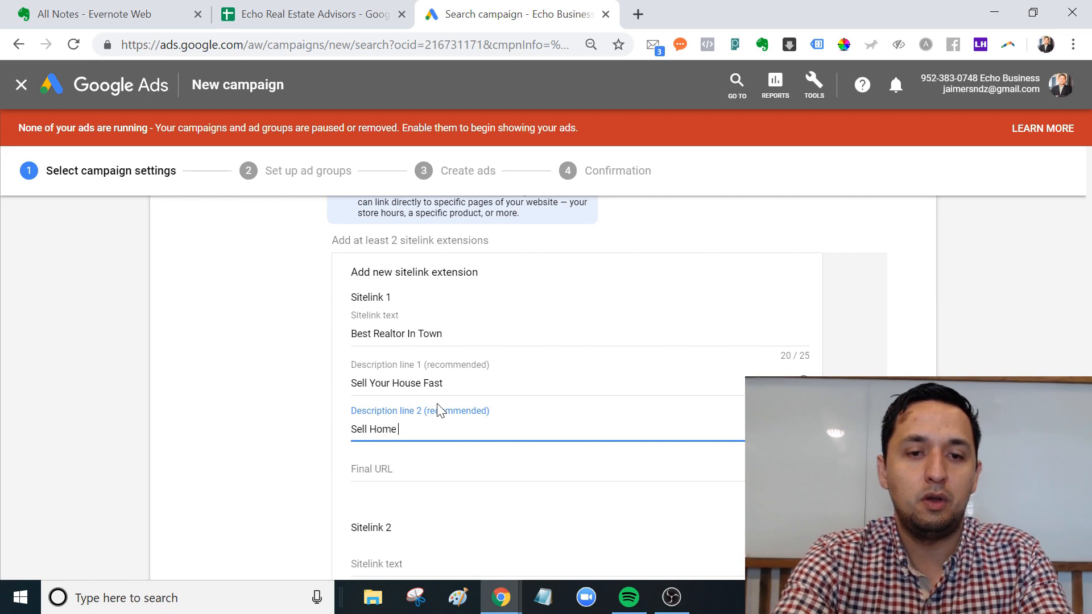
{"action": "type", "text": "For Top Dollars"}
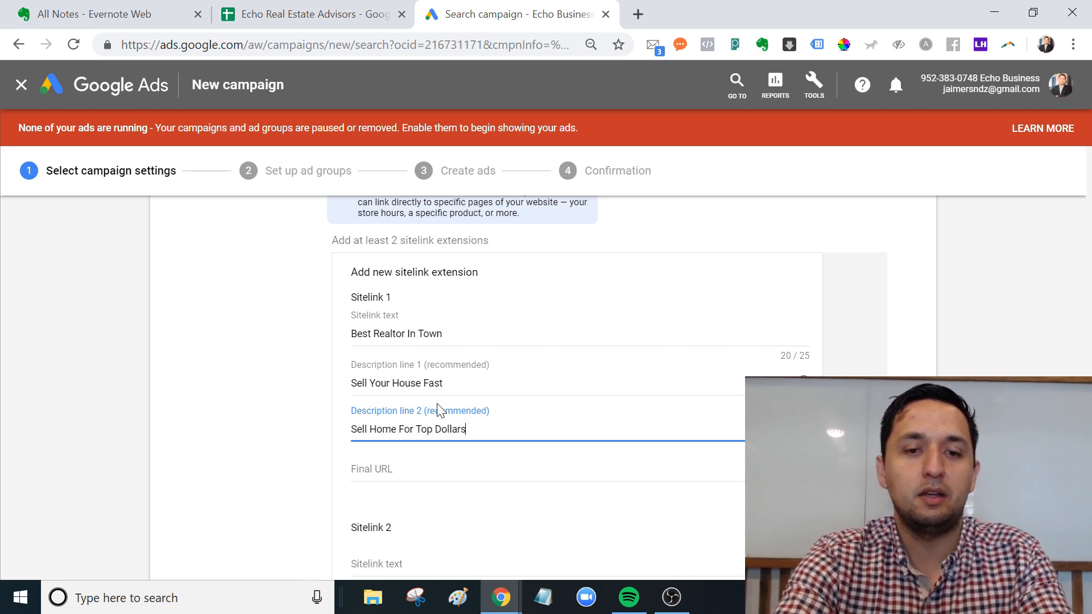
{"action": "key", "text": "BackSpace"}
{"action": "key", "text": "Tab"}
{"action": "type", "text": "www"}
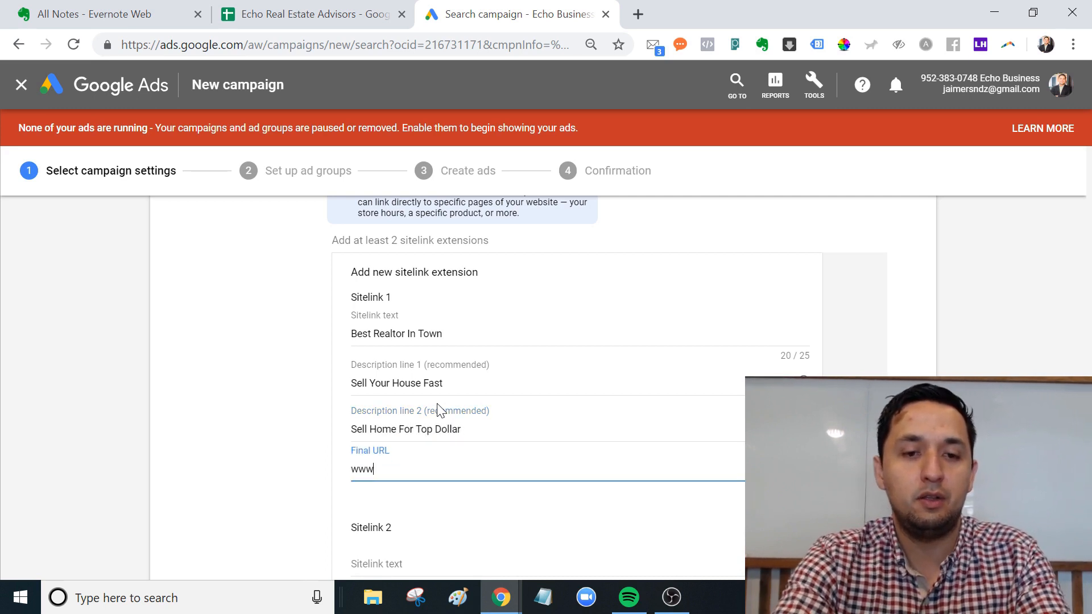
{"action": "type", "text": ".jaim"}
{"action": "key", "text": "BackSpace"}
{"action": "key", "text": "BackSpace"}
{"action": "key", "text": "BackSpace"}
{"action": "key", "text": "BackSpace"}
{"action": "key", "text": "BackSpace"}
{"action": "type", "text": "e"}
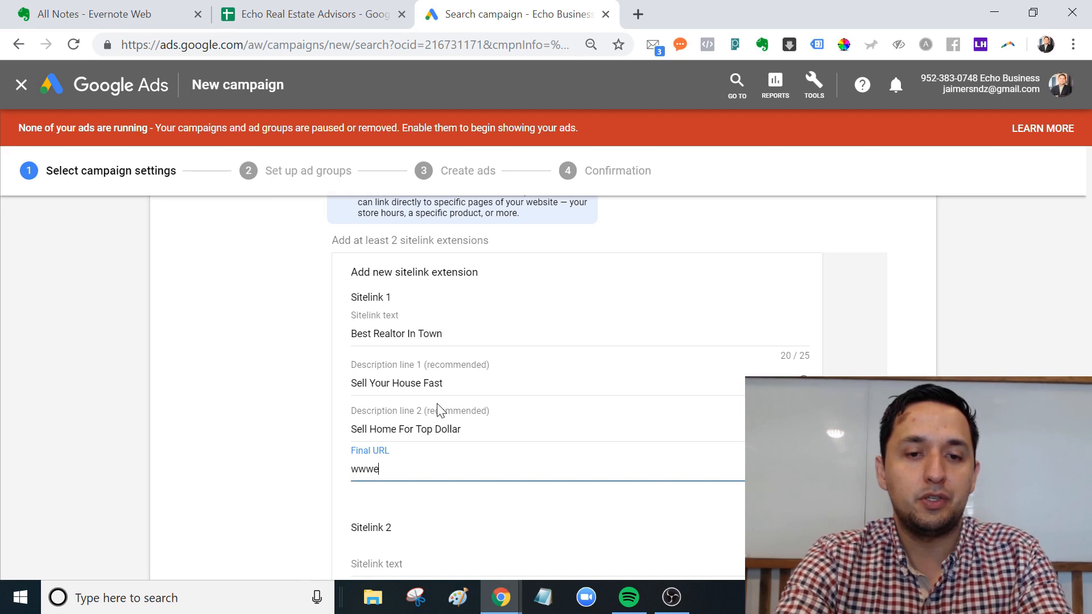
{"action": "key", "text": "BackSpace"}
{"action": "type", "text": ".echorealad"}
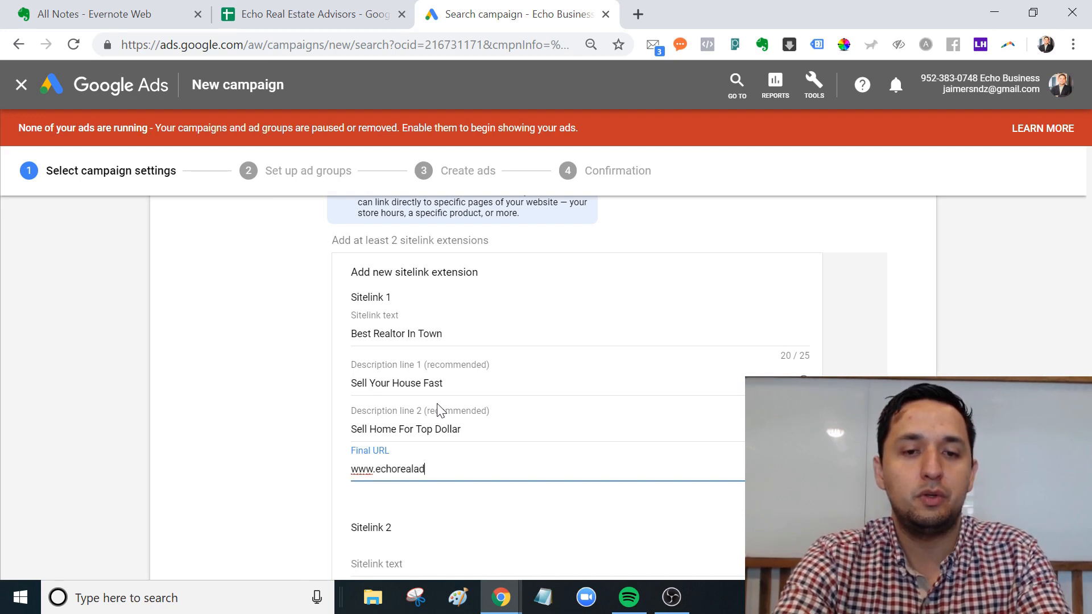
{"action": "type", "text": "visors.com"}
{"action": "key", "text": "Tab"}
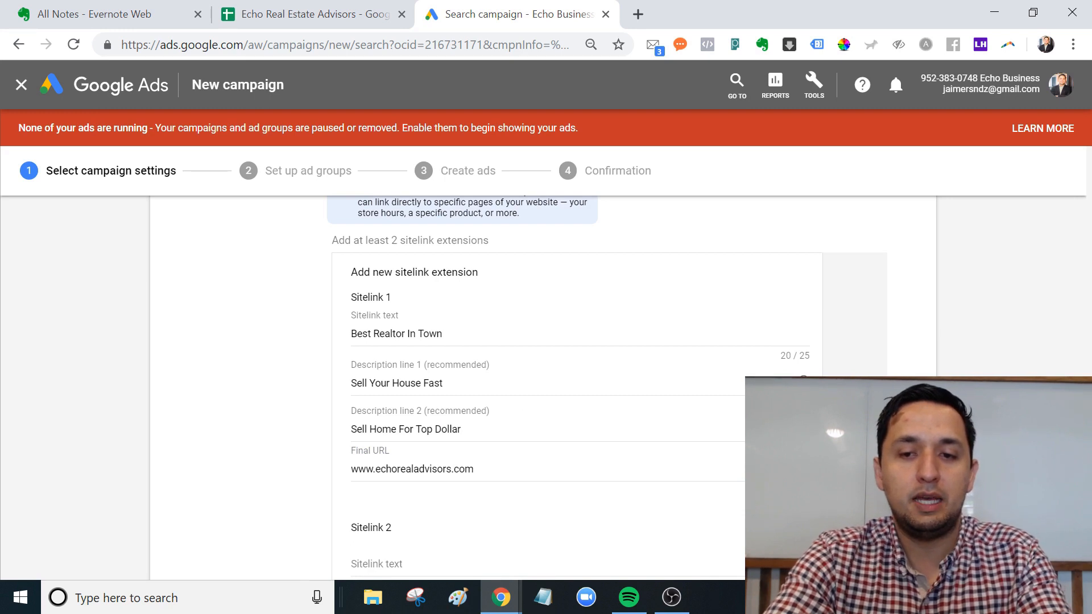
Load echorealadvisors.com in a new Chrome tab.
{"action": "left_click", "coordinate": [580, 484]}
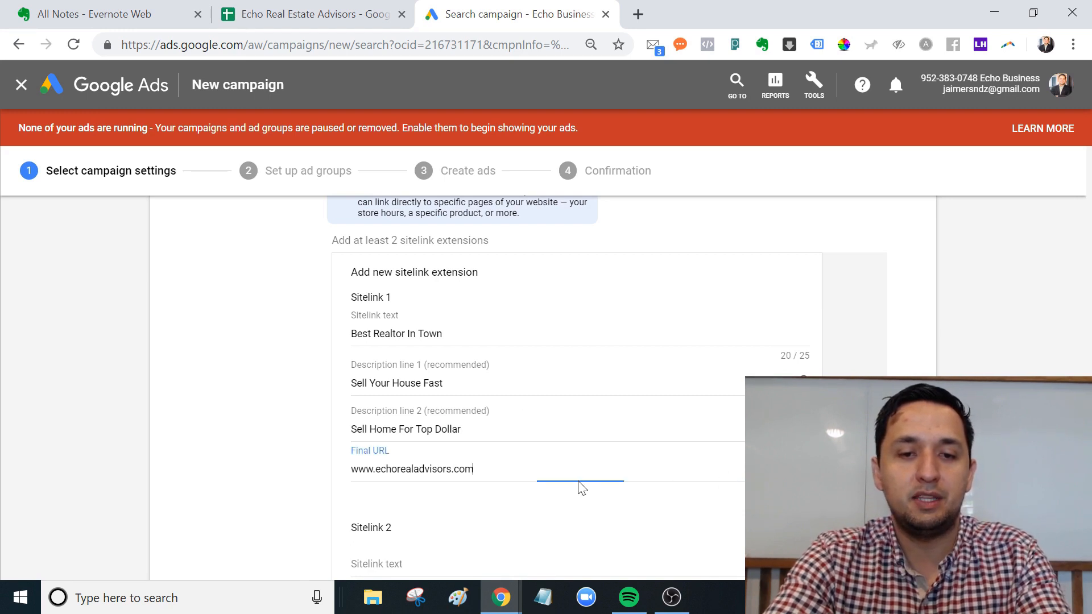
{"action": "double_click", "coordinate": [640, 14]}
{"action": "type", "text": "echore"}
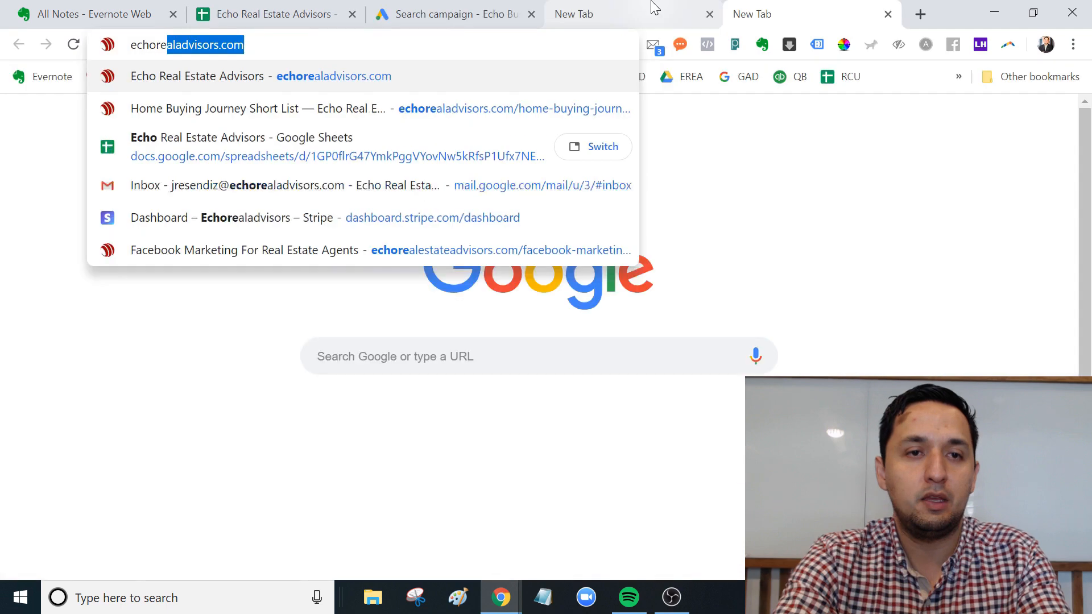
{"action": "key", "text": "Return"}
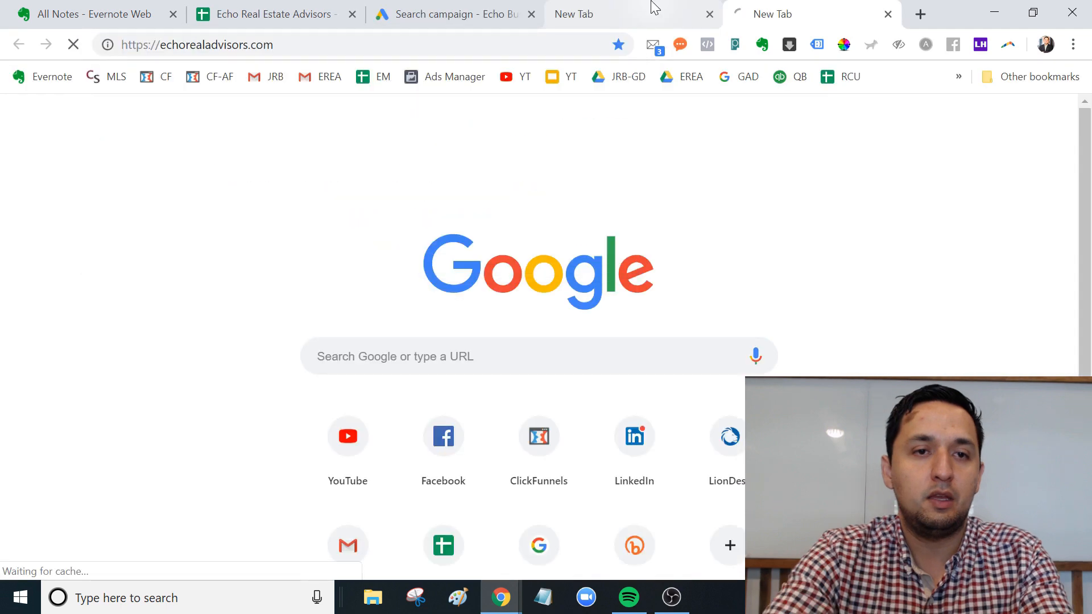
{"action": "left_click", "coordinate": [654, 7]}
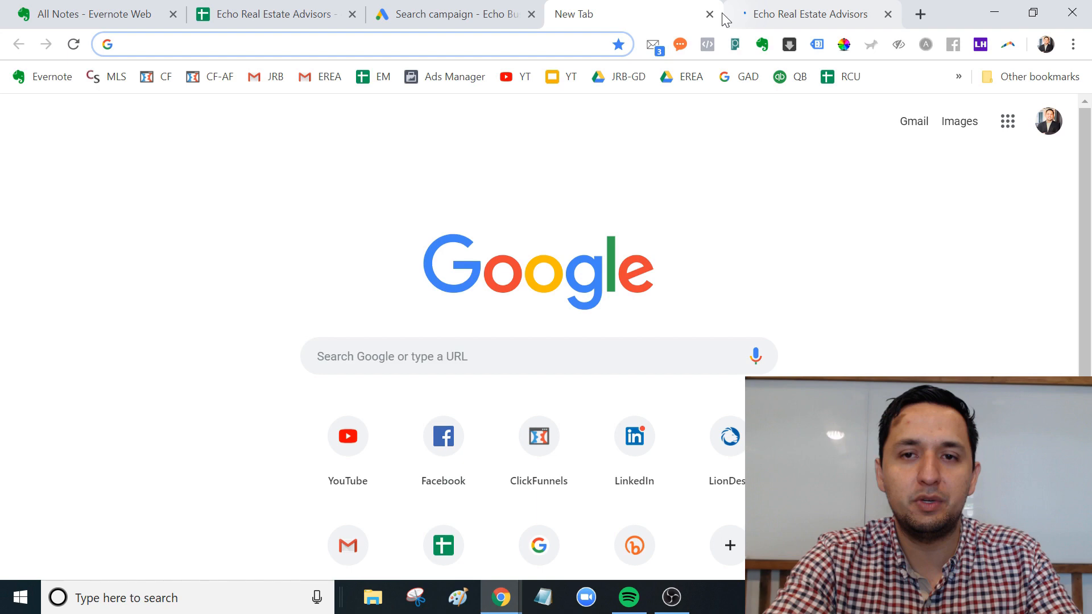
{"action": "left_click", "coordinate": [457, 15]}
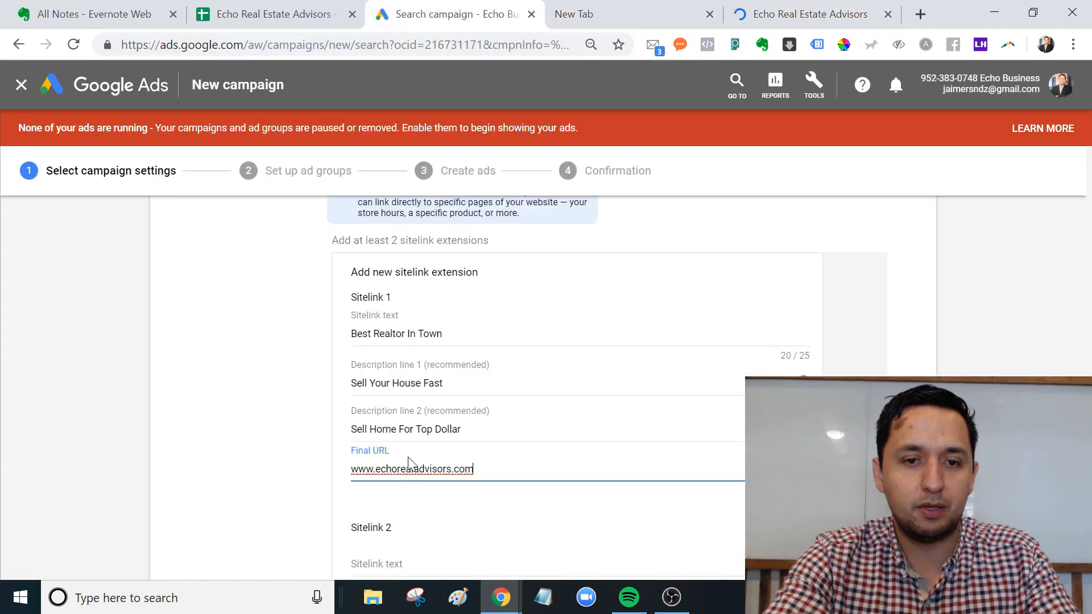
{"action": "key", "text": "ctrl+a"}
{"action": "type", "text": "https://echorealadvisors.com/"}
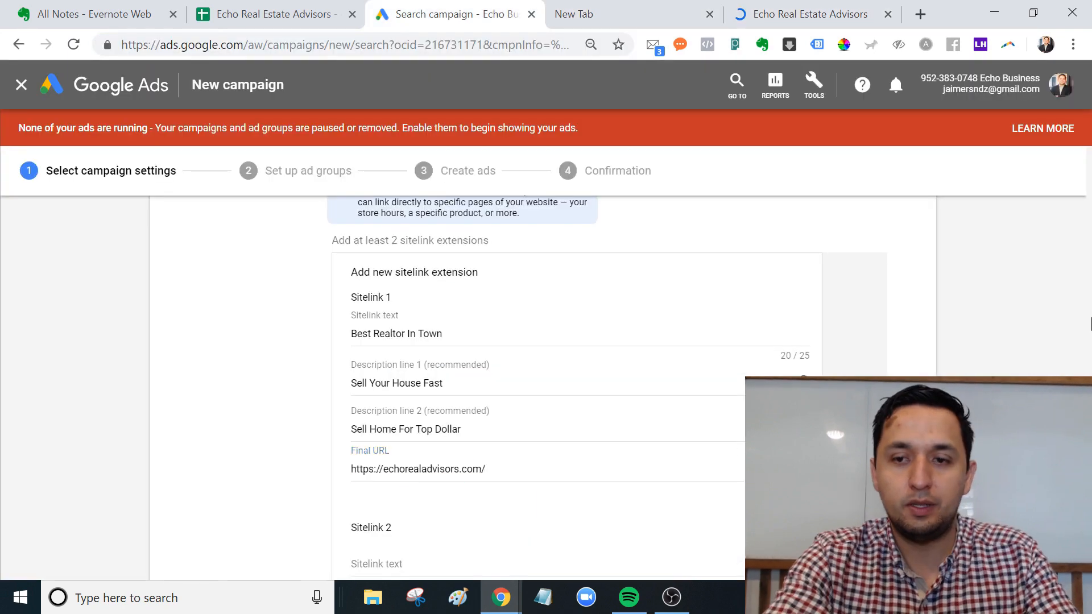
{"action": "scroll", "coordinate": [568, 370], "scroll_direction": "down", "scroll_amount": 3}
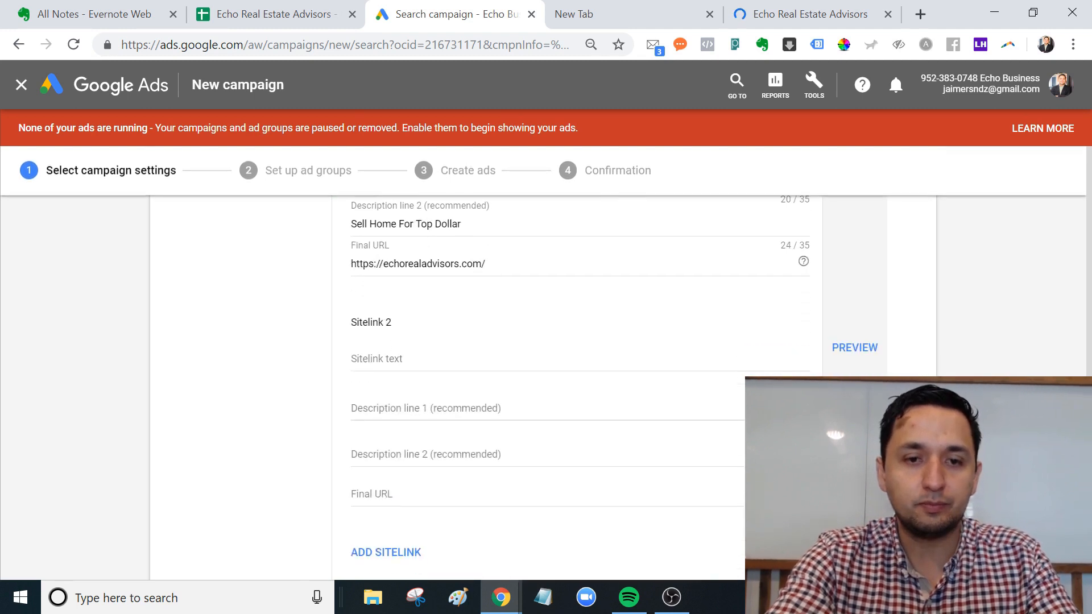
Fill the second sitelink with Sell, House for sale, Sell quickly and the same final URL.
{"action": "left_click", "coordinate": [426, 358]}
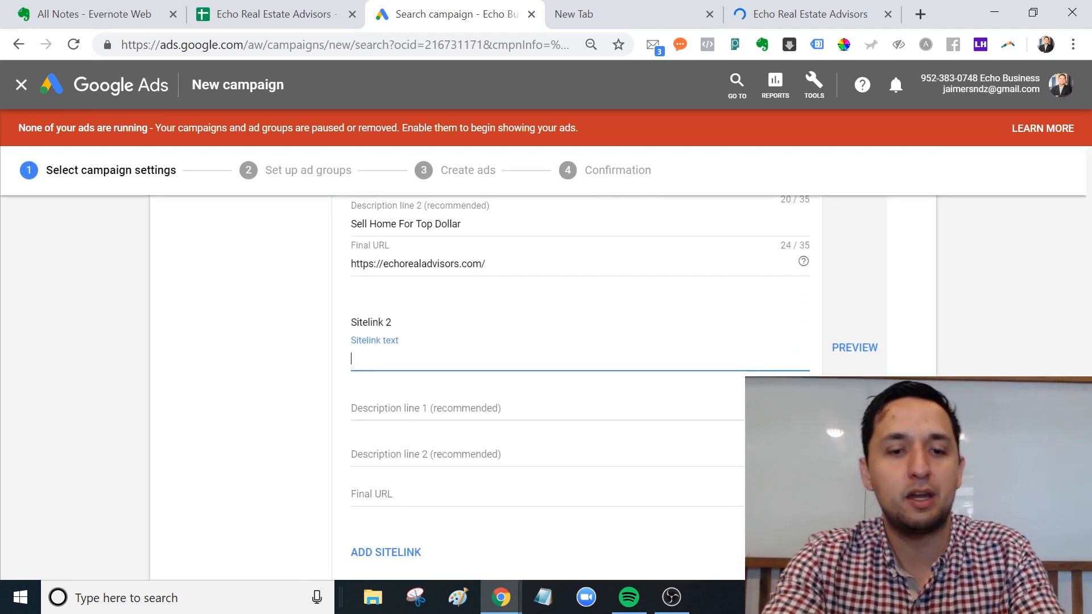
{"action": "type", "text": "Sell"}
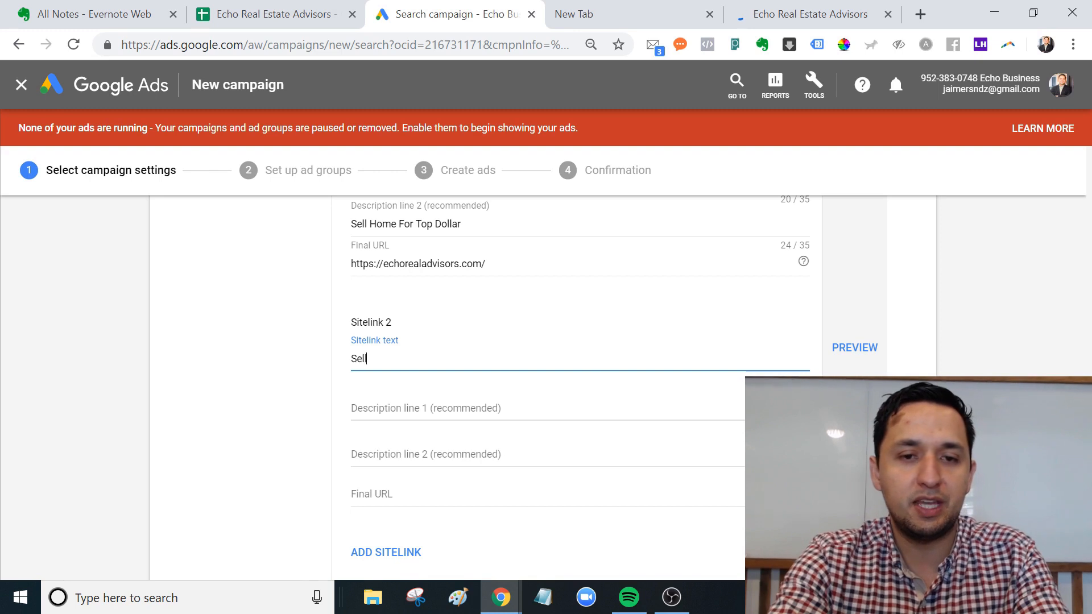
{"action": "key", "text": "Tab"}
{"action": "type", "text": "House for sale"}
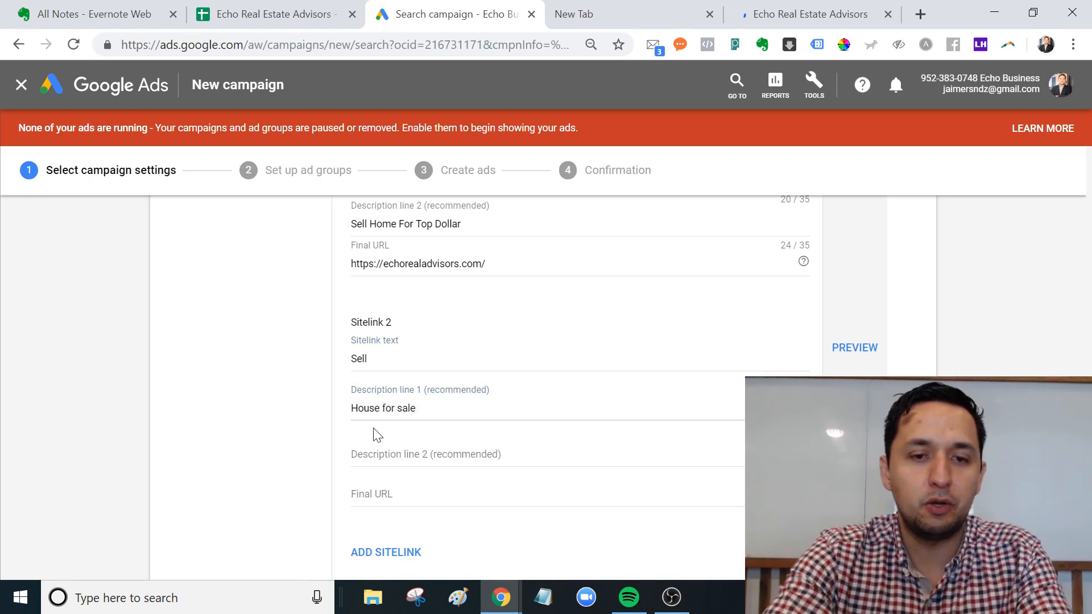
{"action": "left_click", "coordinate": [373, 454]}
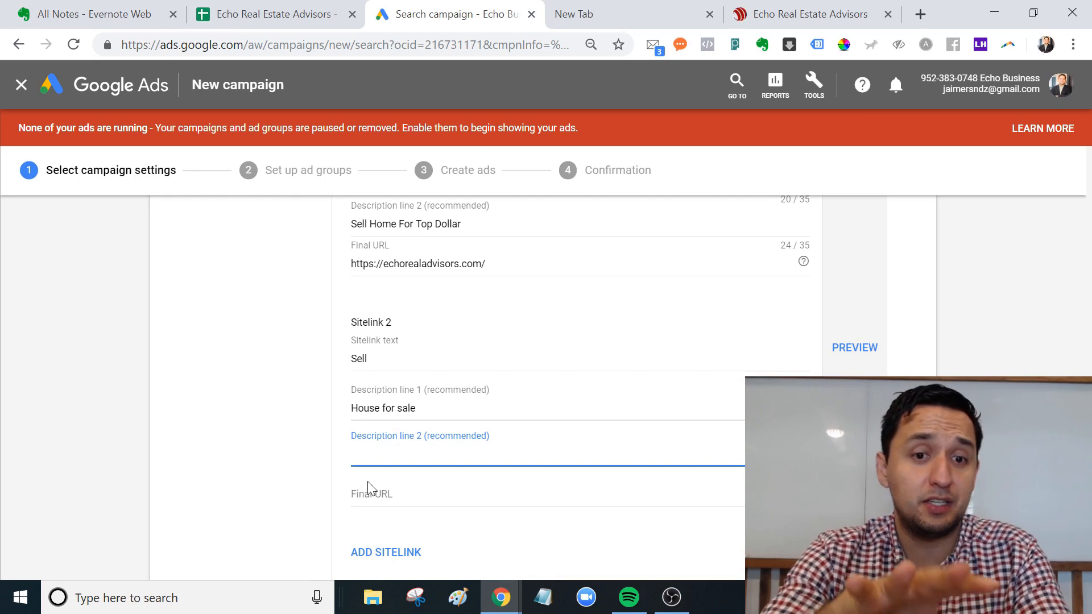
{"action": "type", "text": "S"}
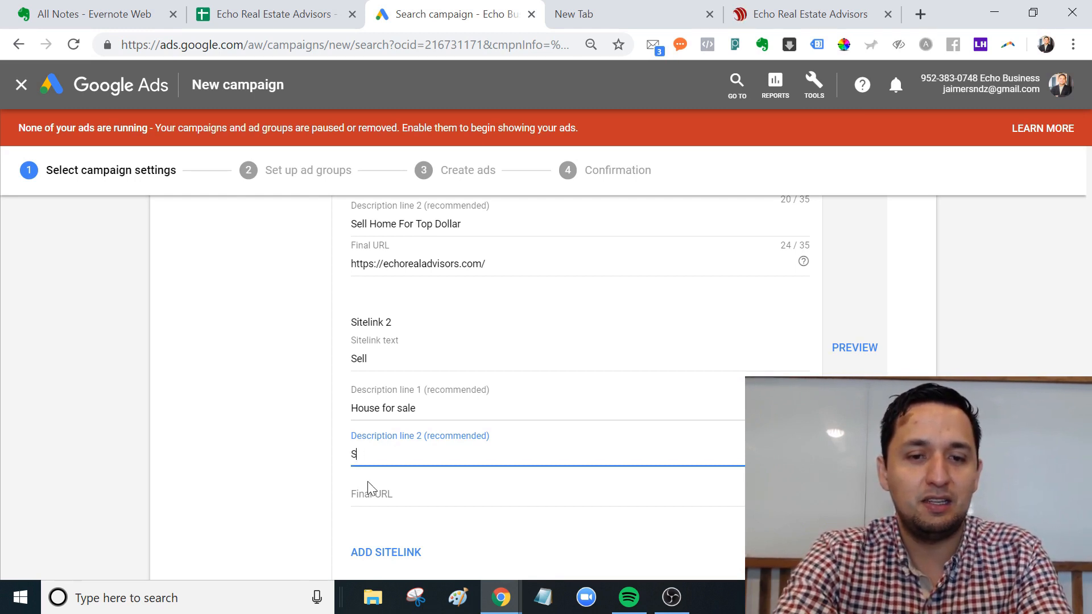
{"action": "type", "text": "ale ell quickly"}
{"action": "left_click", "coordinate": [367, 488]}
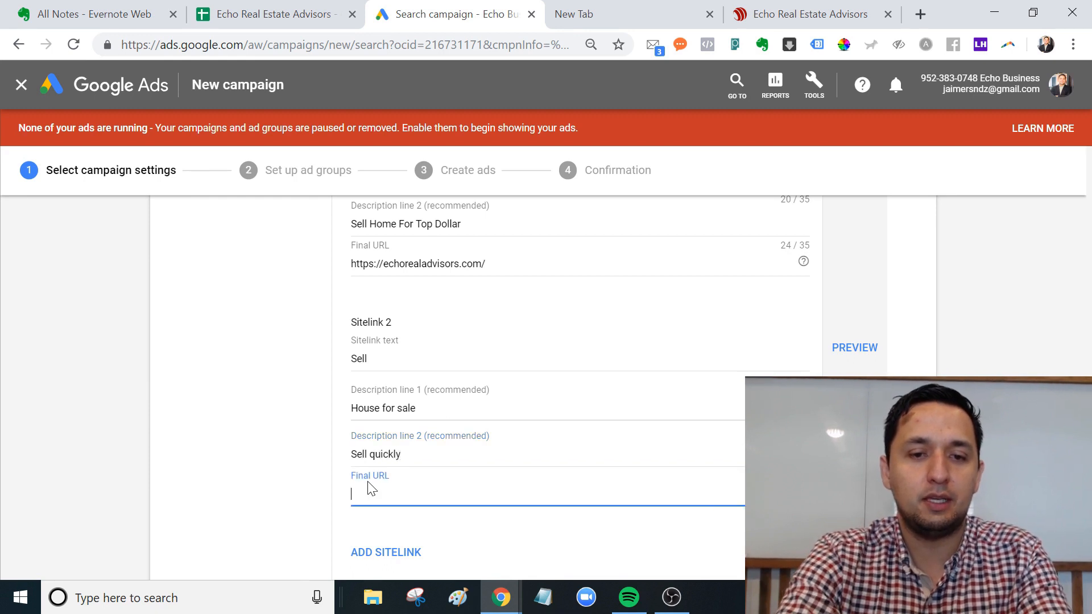
{"action": "type", "text": "https://echorealadvisors.com/"}
{"action": "left_click", "coordinate": [606, 539]}
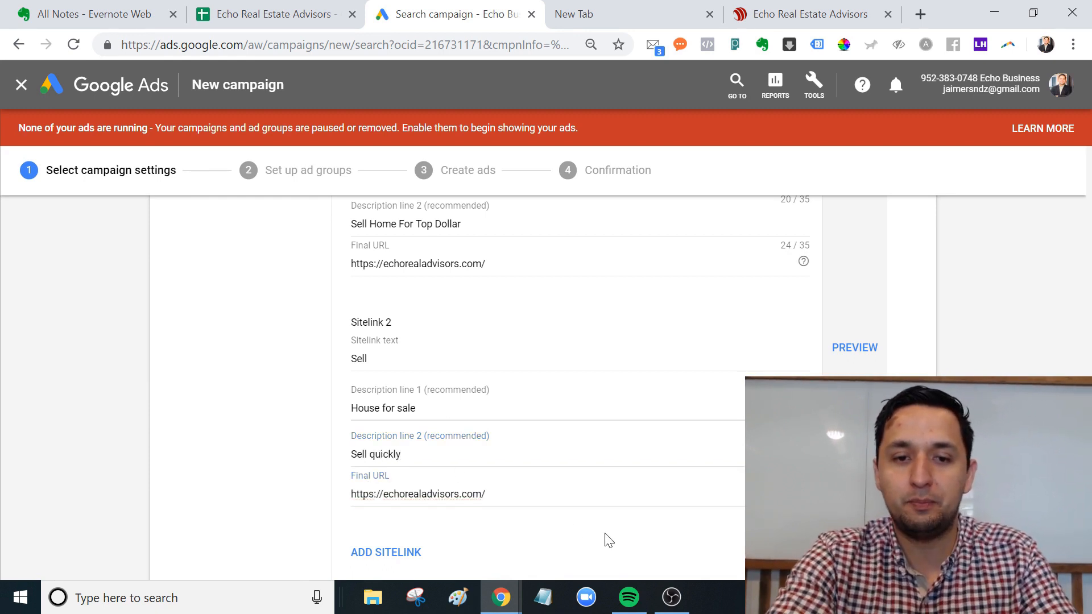
{"action": "scroll", "coordinate": [815, 540], "scroll_direction": "down", "scroll_amount": 1}
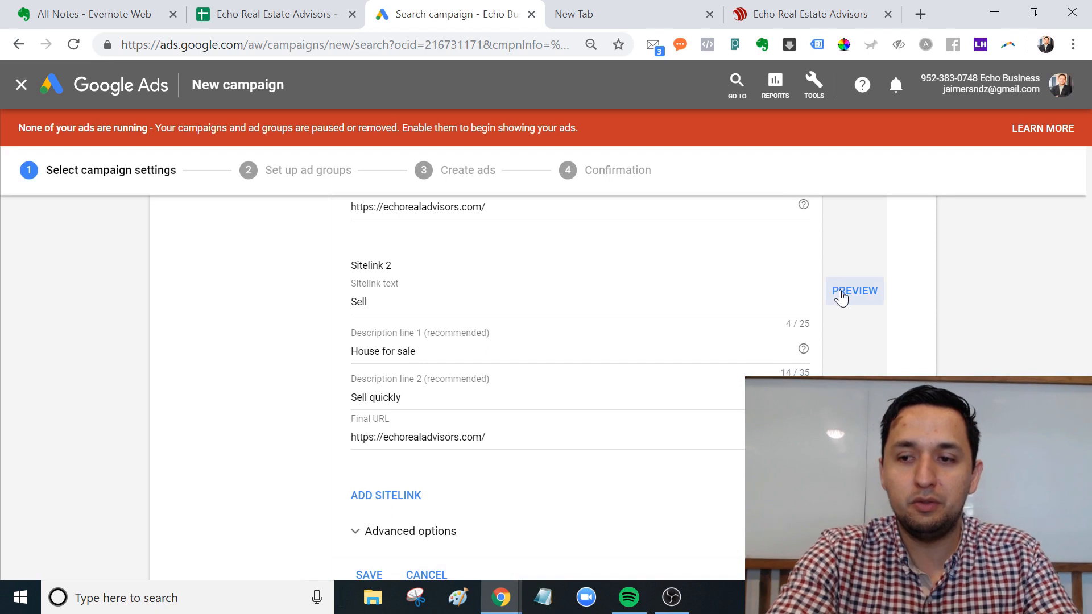
{"action": "left_click", "coordinate": [839, 295]}
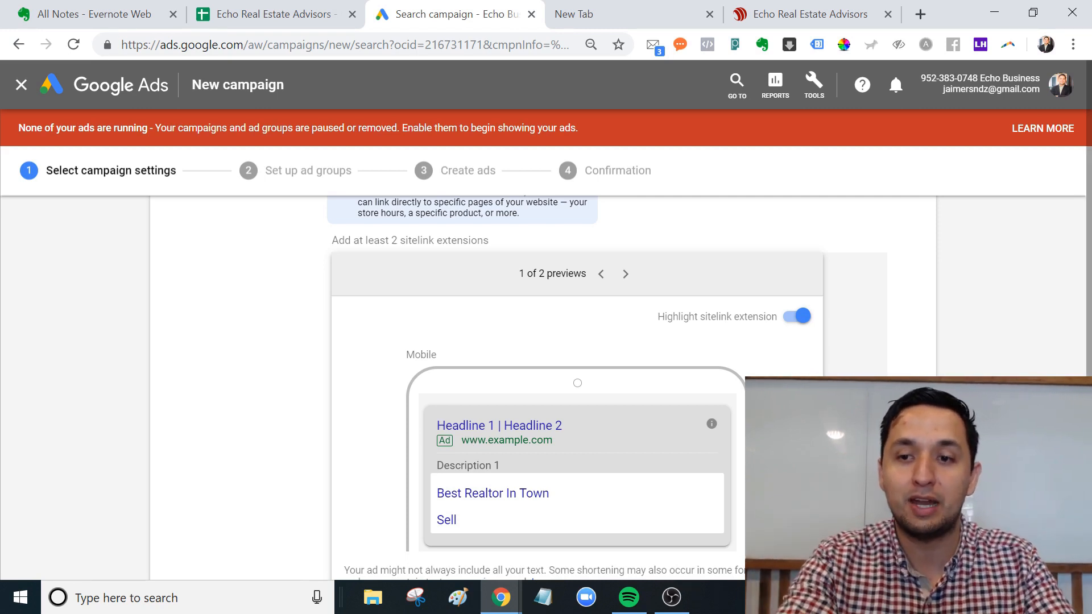
{"action": "scroll", "coordinate": [465, 431], "scroll_direction": "up", "scroll_amount": 5}
{"action": "scroll", "coordinate": [465, 432], "scroll_direction": "down", "scroll_amount": 3}
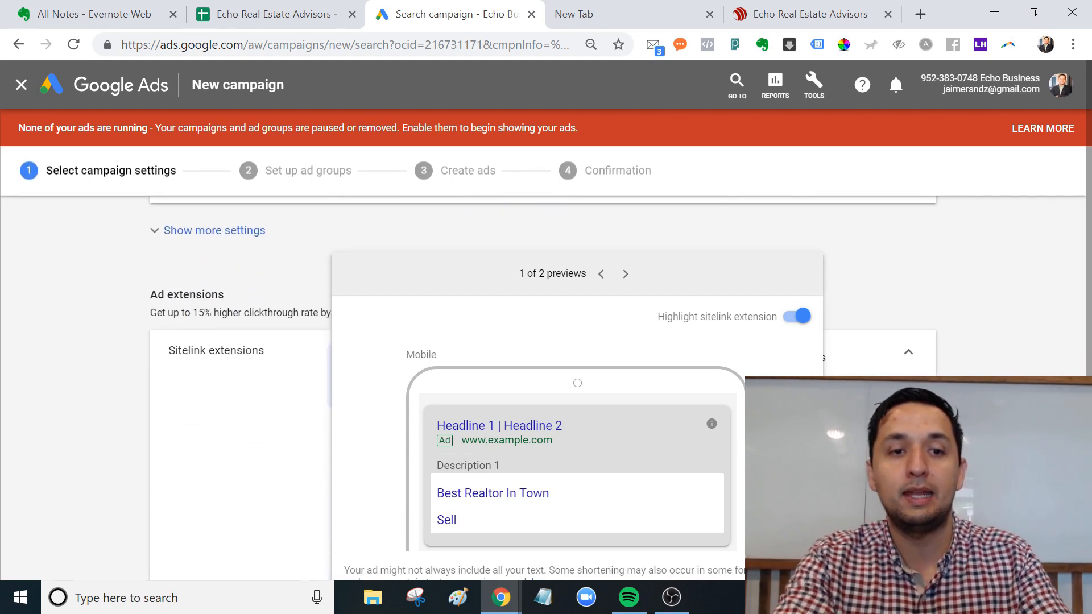
{"action": "scroll", "coordinate": [734, 508], "scroll_direction": "down", "scroll_amount": 2}
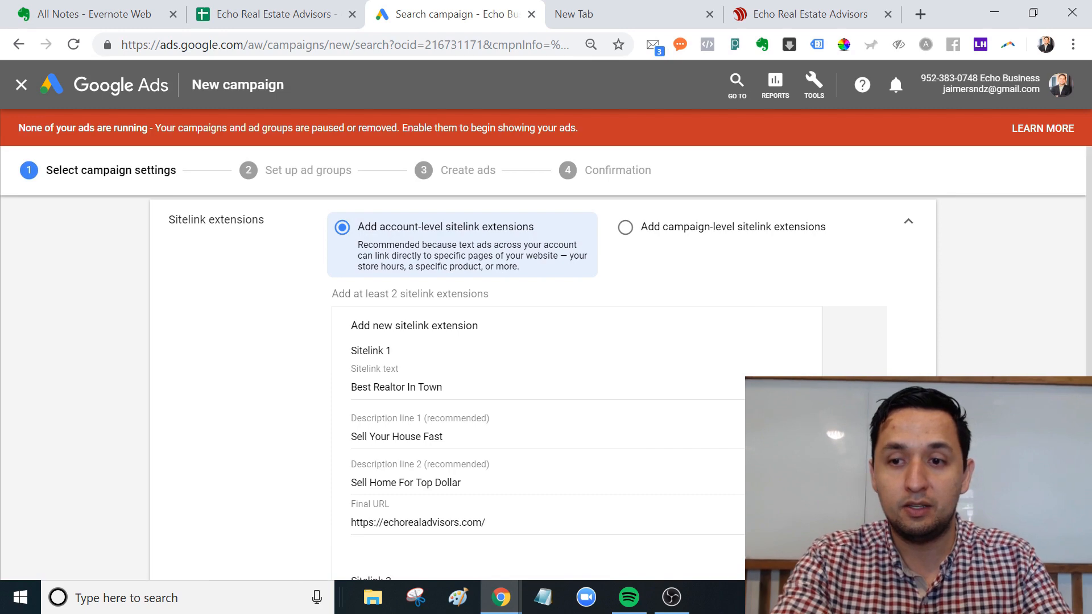
{"action": "scroll", "coordinate": [543, 387], "scroll_direction": "down", "scroll_amount": 6}
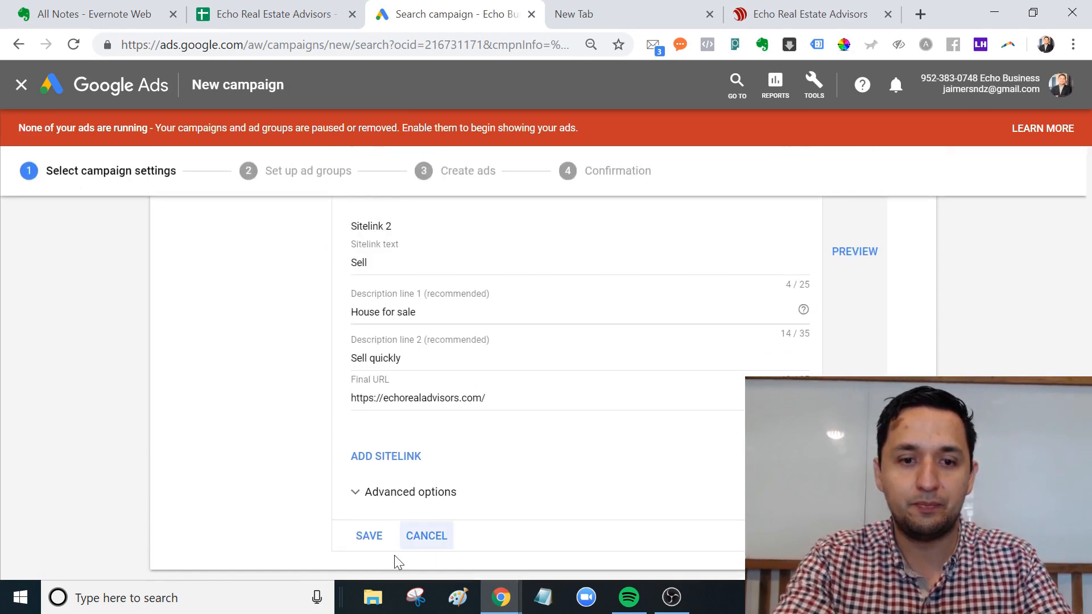
Save the Sell and Best Realtor In Town sitelinks and expand the Callout extensions section.
{"action": "left_click", "coordinate": [371, 535]}
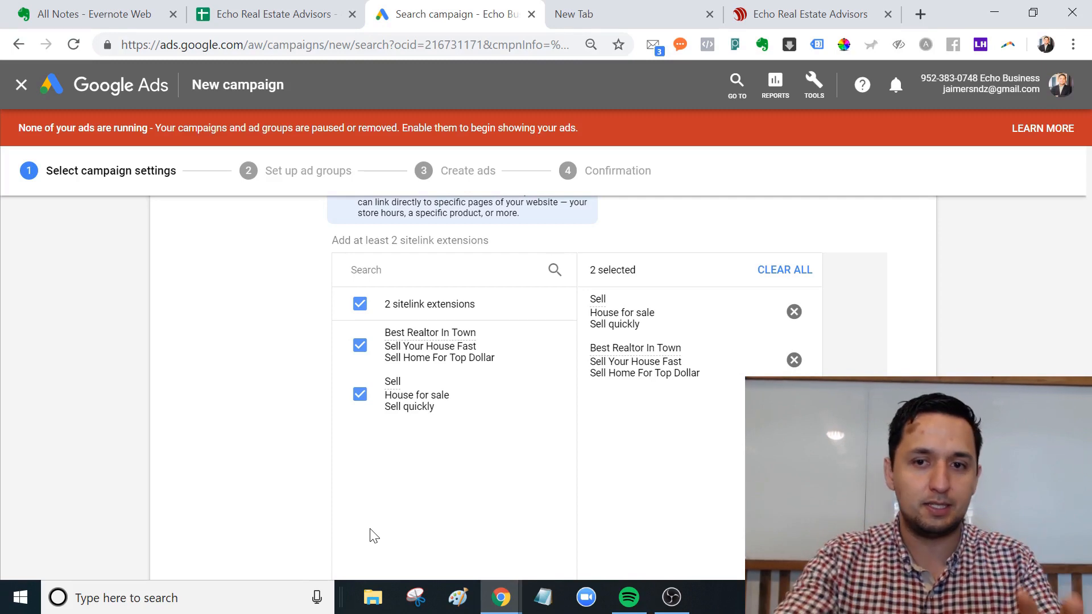
{"action": "scroll", "coordinate": [371, 534], "scroll_direction": "down", "scroll_amount": 5}
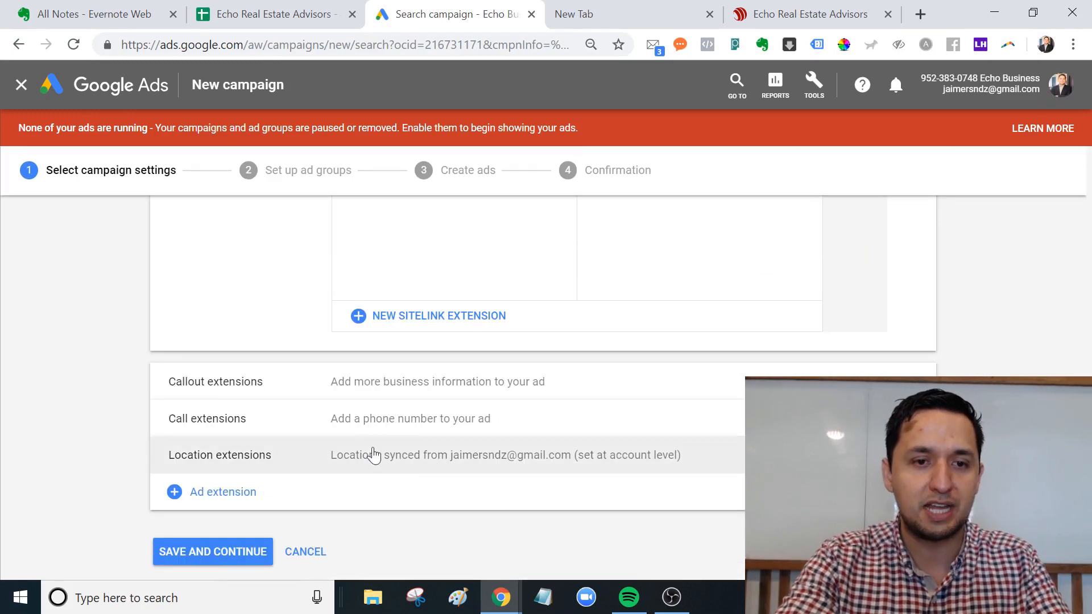
{"action": "left_click", "coordinate": [397, 391]}
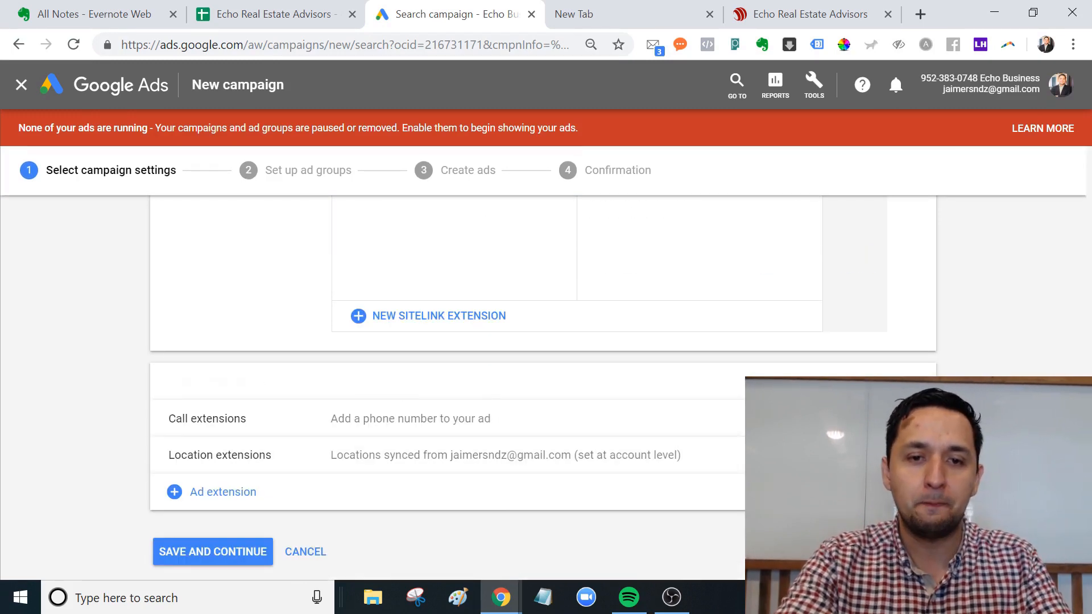
{"action": "scroll", "coordinate": [455, 398], "scroll_direction": "down", "scroll_amount": 6}
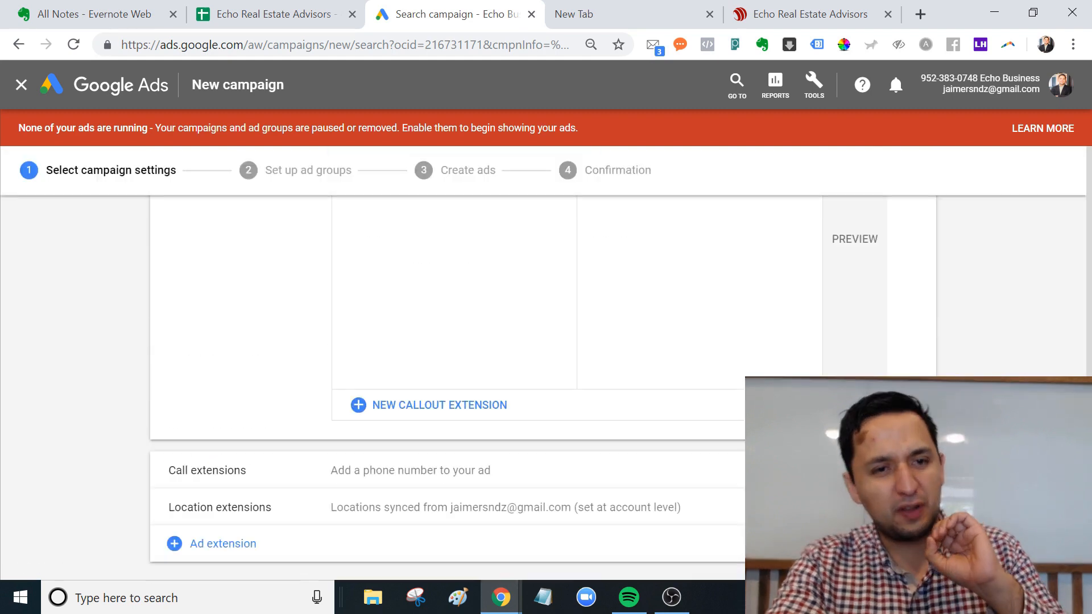
{"action": "scroll", "coordinate": [455, 398], "scroll_direction": "up", "scroll_amount": 2}
{"action": "scroll", "coordinate": [917, 290], "scroll_direction": "up", "scroll_amount": 10}
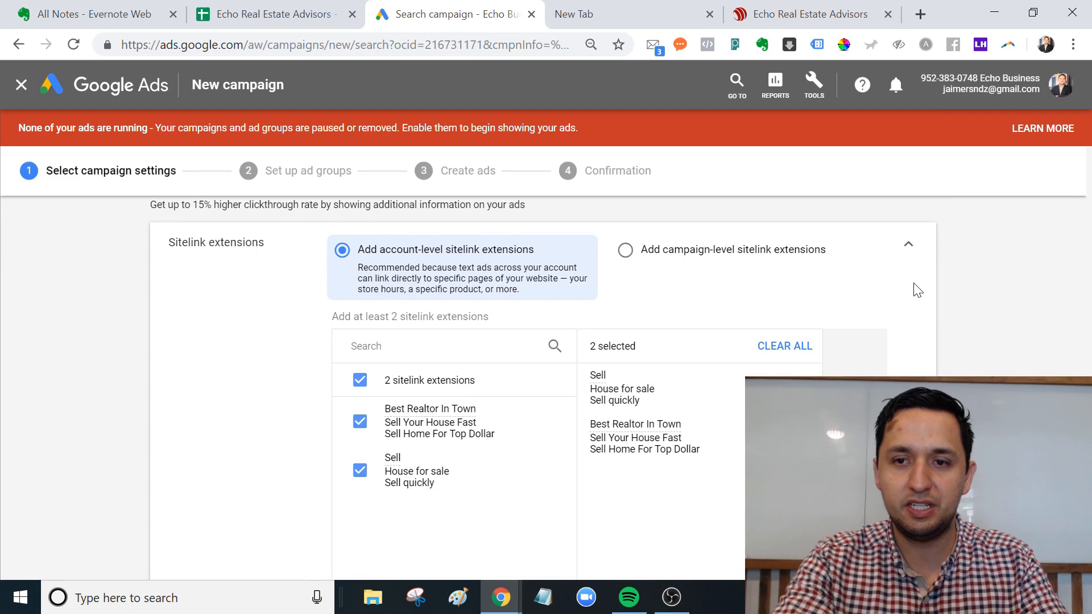
Collapse the sitelink extensions to their summary and start a new callout extension.
{"action": "left_click", "coordinate": [908, 246]}
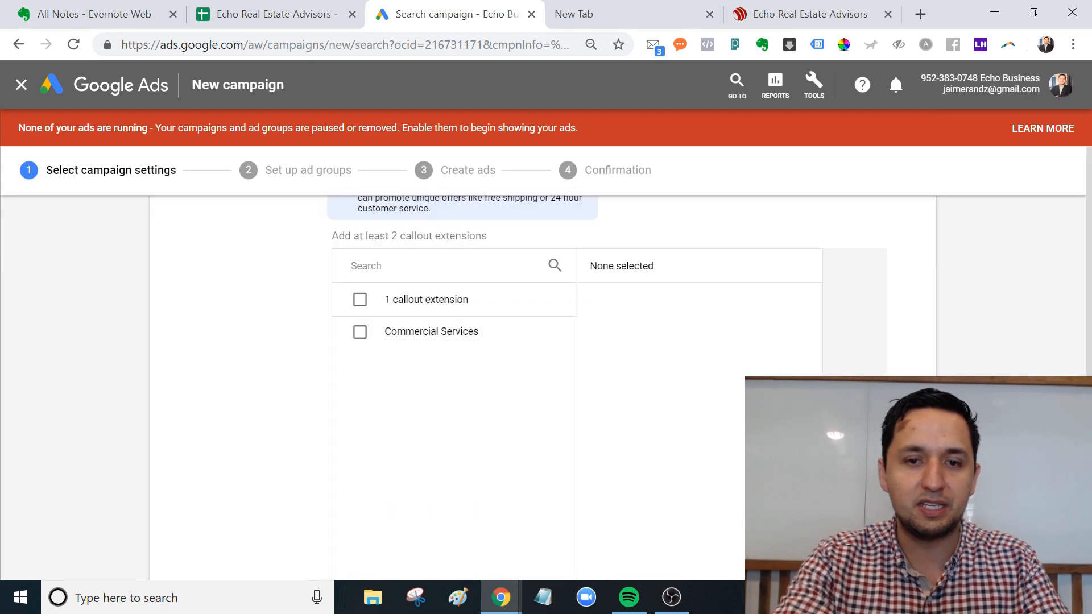
{"action": "scroll", "coordinate": [543, 387], "scroll_direction": "up", "scroll_amount": 6}
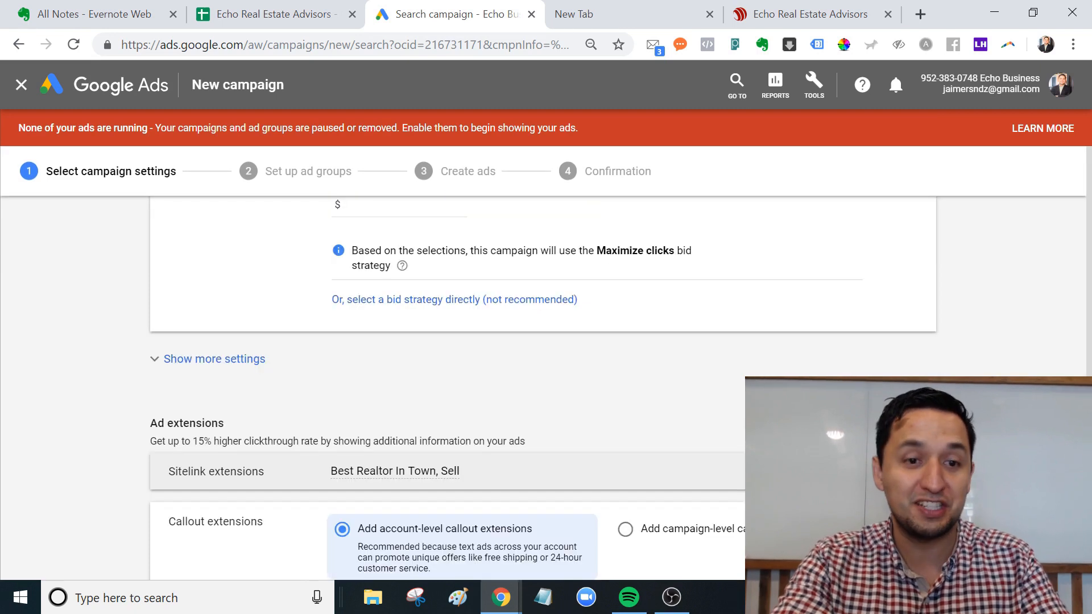
{"action": "scroll", "coordinate": [543, 386], "scroll_direction": "down", "scroll_amount": 8}
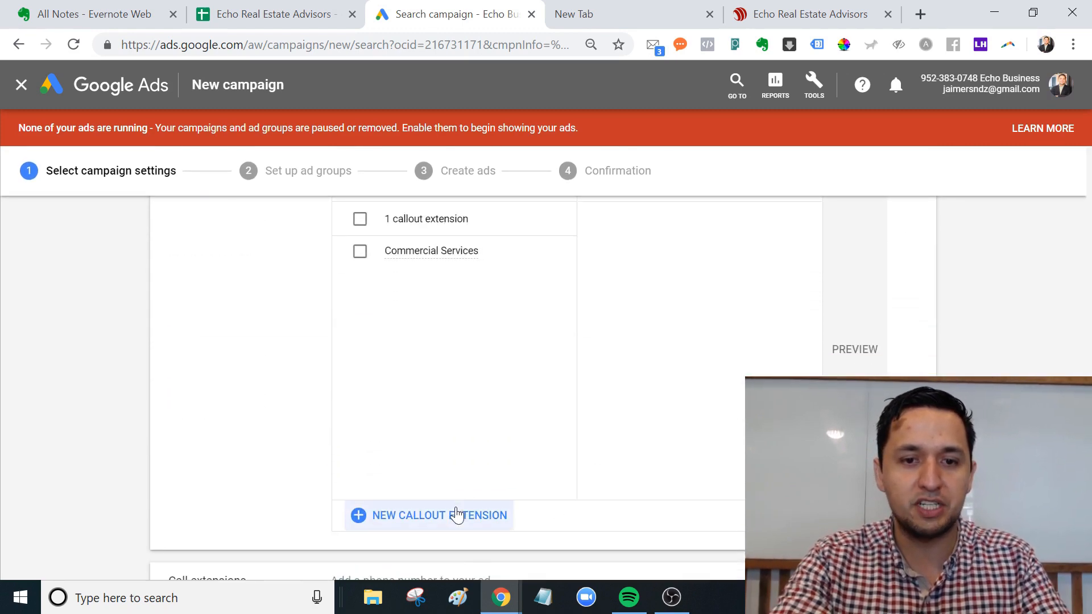
{"action": "left_click", "coordinate": [455, 516]}
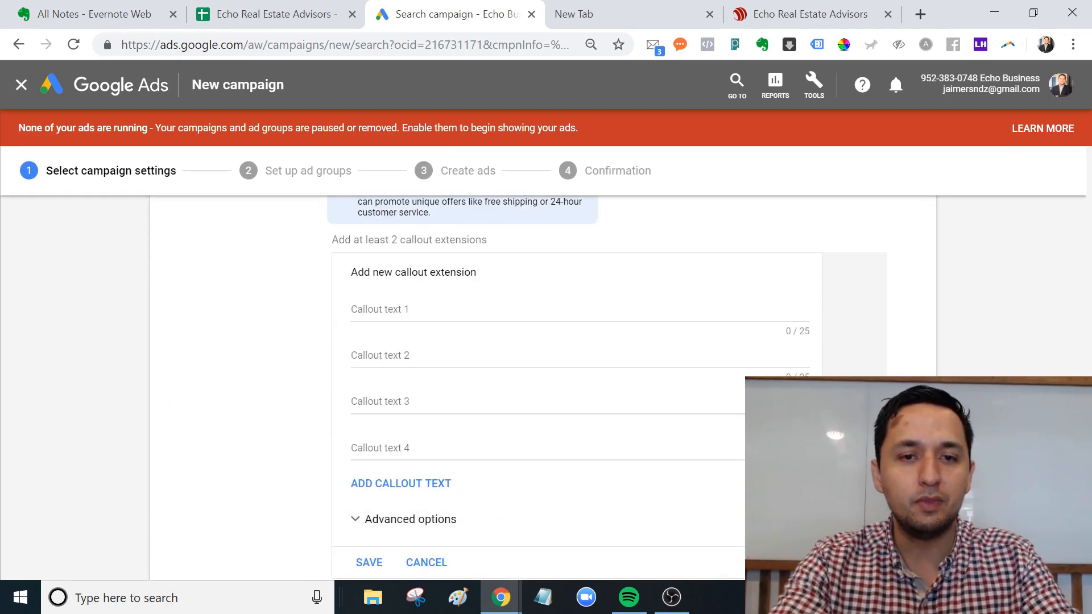
Enter callouts Sell Quickly, House for Sale, Best Realtor and Arlington Homes, then save them.
{"action": "left_click", "coordinate": [421, 310]}
{"action": "type", "text": "Sell Quickly"}
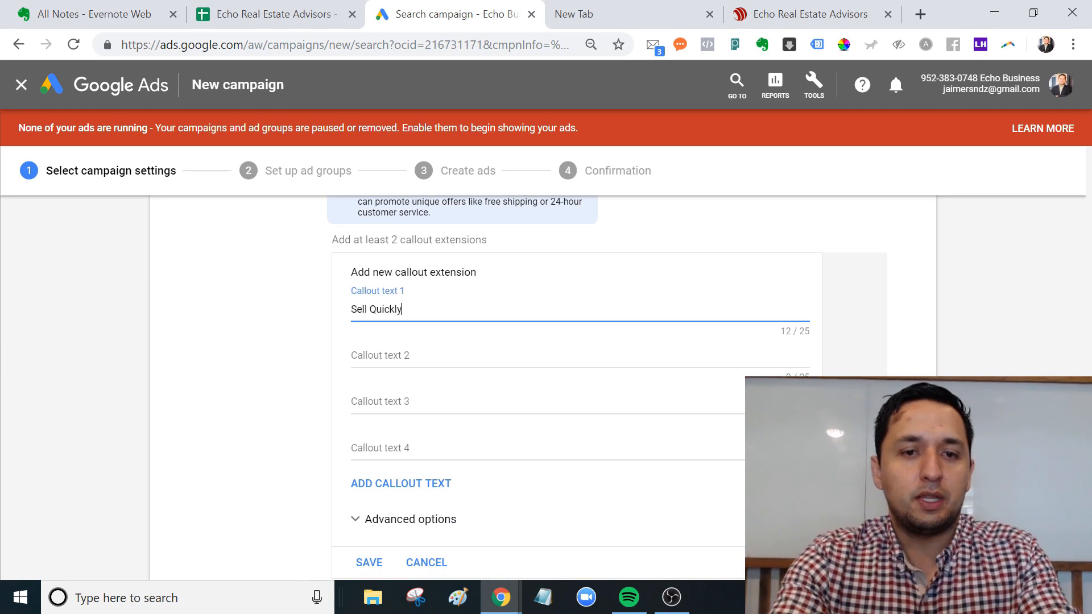
{"action": "key", "text": "Tab"}
{"action": "type", "text": "Housr"}
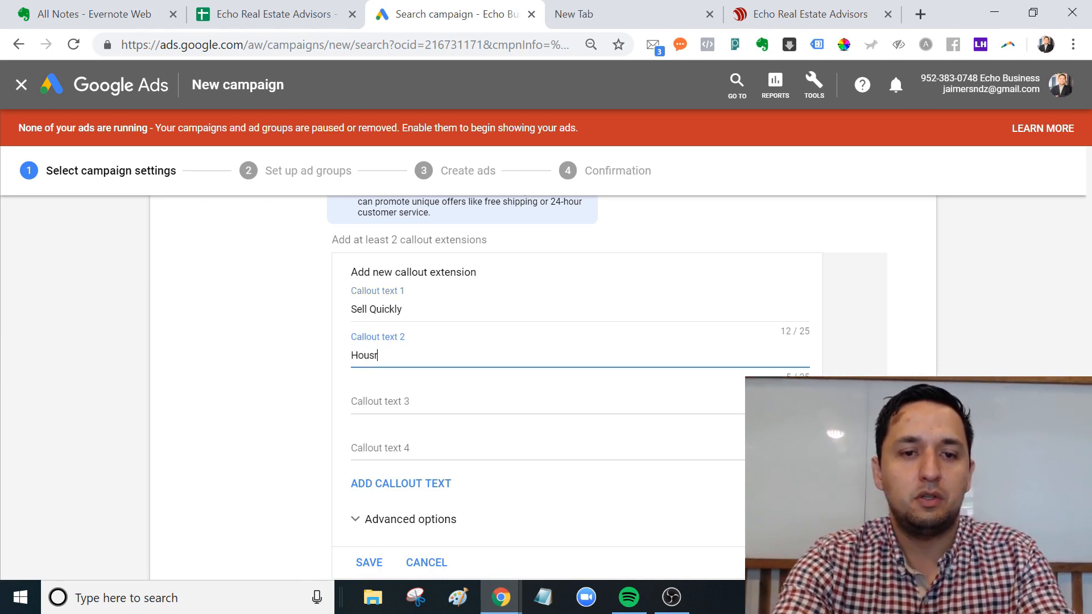
{"action": "key", "text": "BackSpace"}
{"action": "type", "text": "e for Sale"}
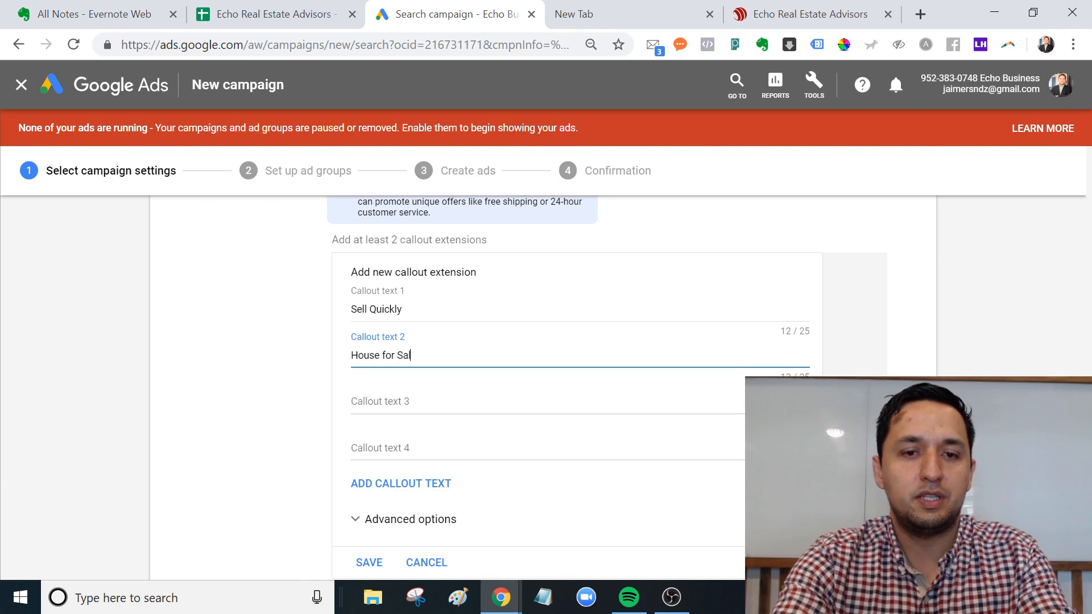
{"action": "key", "text": "Tab"}
{"action": "type", "text": "Best Realt"}
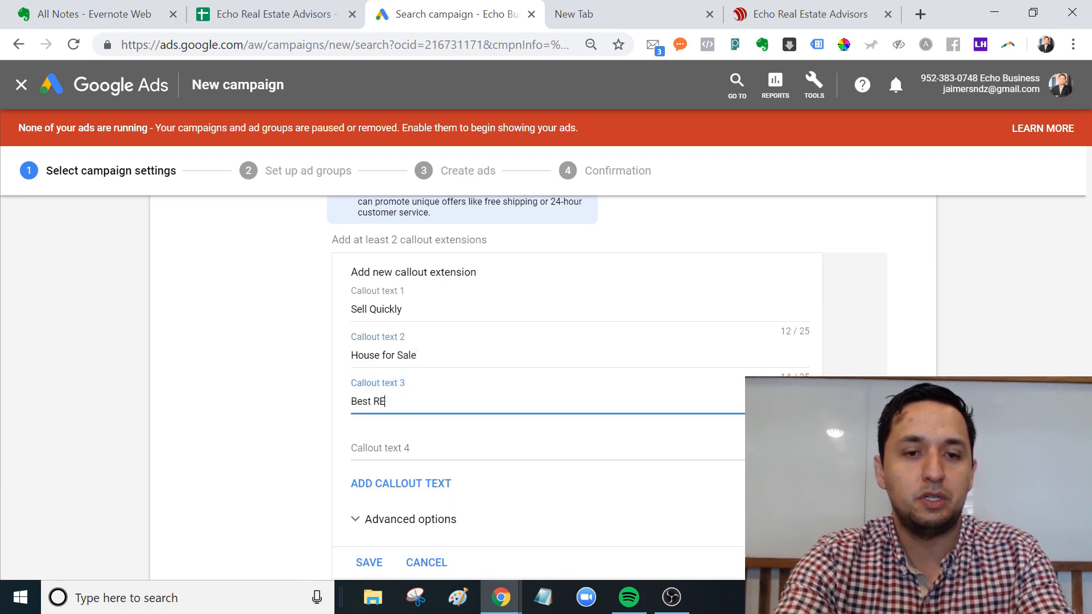
{"action": "type", "text": "or"}
{"action": "key", "text": "Tab"}
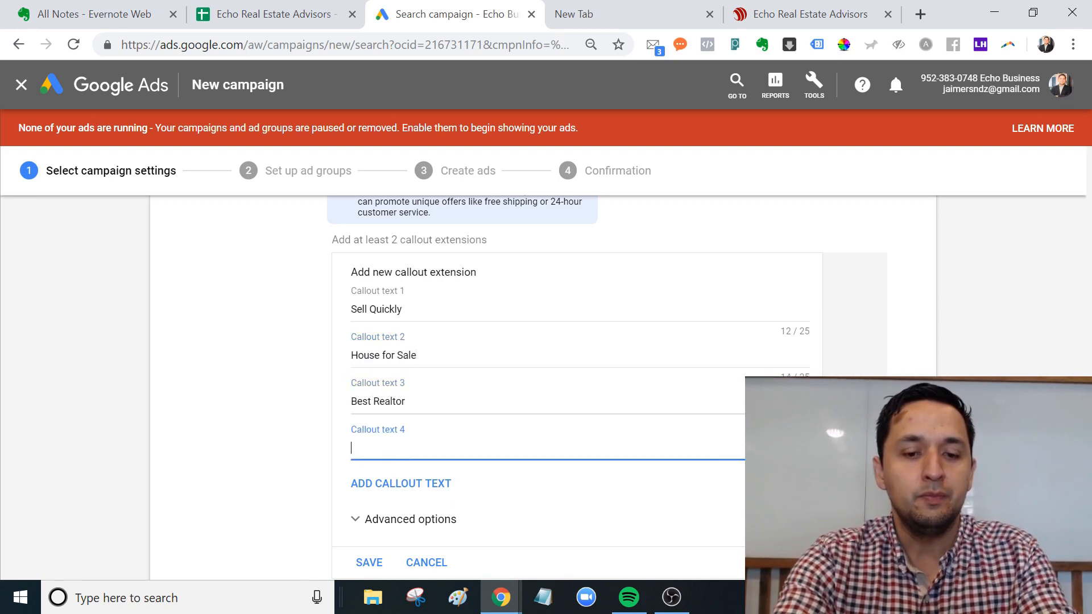
{"action": "type", "text": "rlingt"}
{"action": "key", "text": "BackSpace"}
{"action": "key", "text": "BackSpace"}
{"action": "key", "text": "BackSpace"}
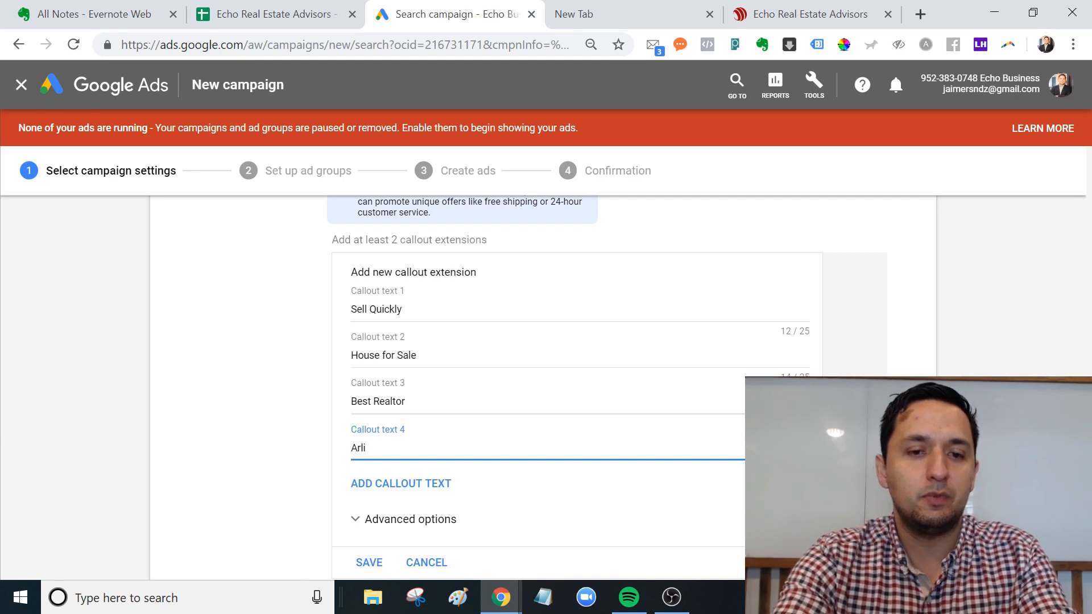
{"action": "type", "text": "rlington"}
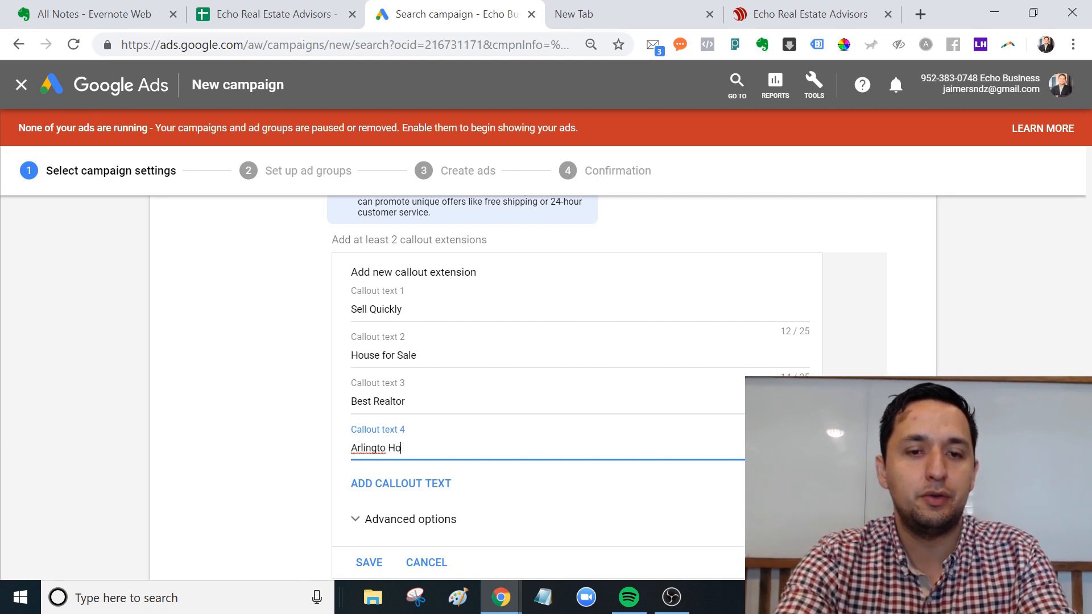
{"action": "type", "text": " Homes"}
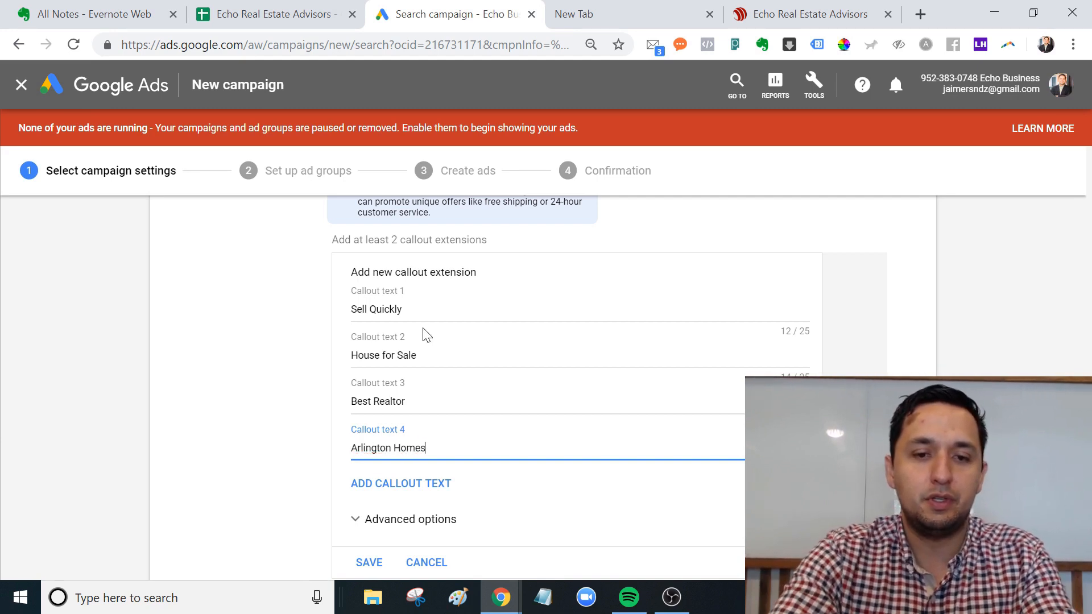
{"action": "left_click", "coordinate": [367, 562]}
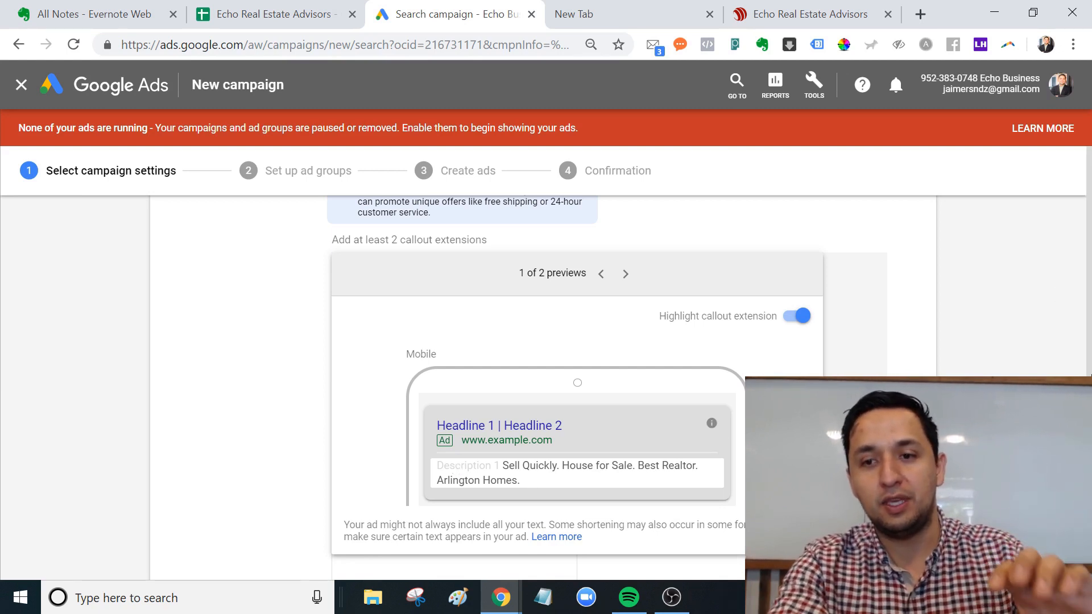
Scroll past the callout preview to confirm the four new callouts are selected.
{"action": "scroll", "coordinate": [542, 239], "scroll_direction": "up", "scroll_amount": 5}
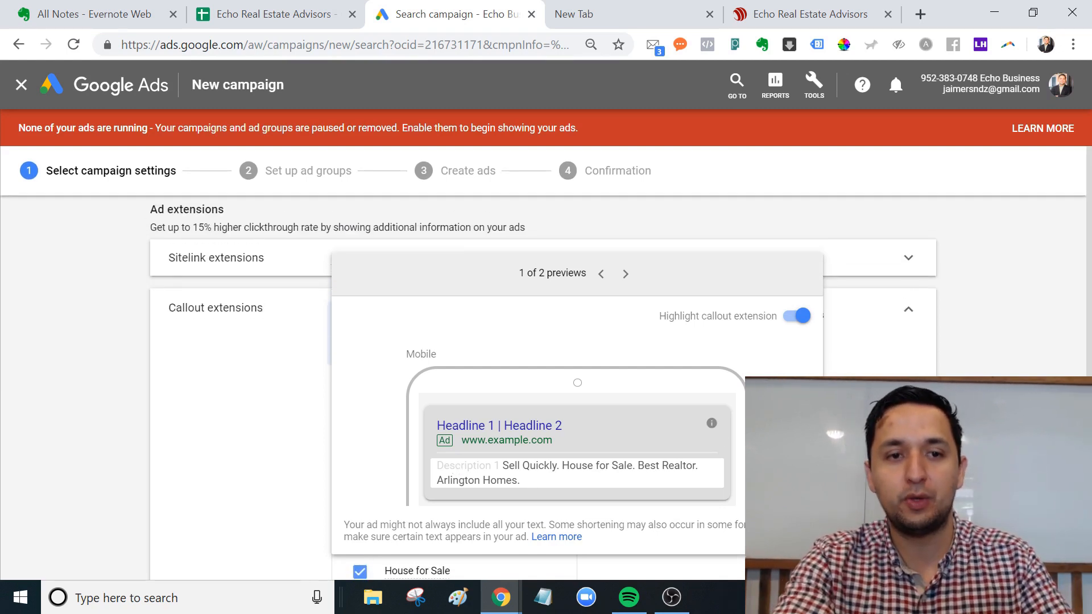
{"action": "scroll", "coordinate": [548, 500], "scroll_direction": "down", "scroll_amount": 4}
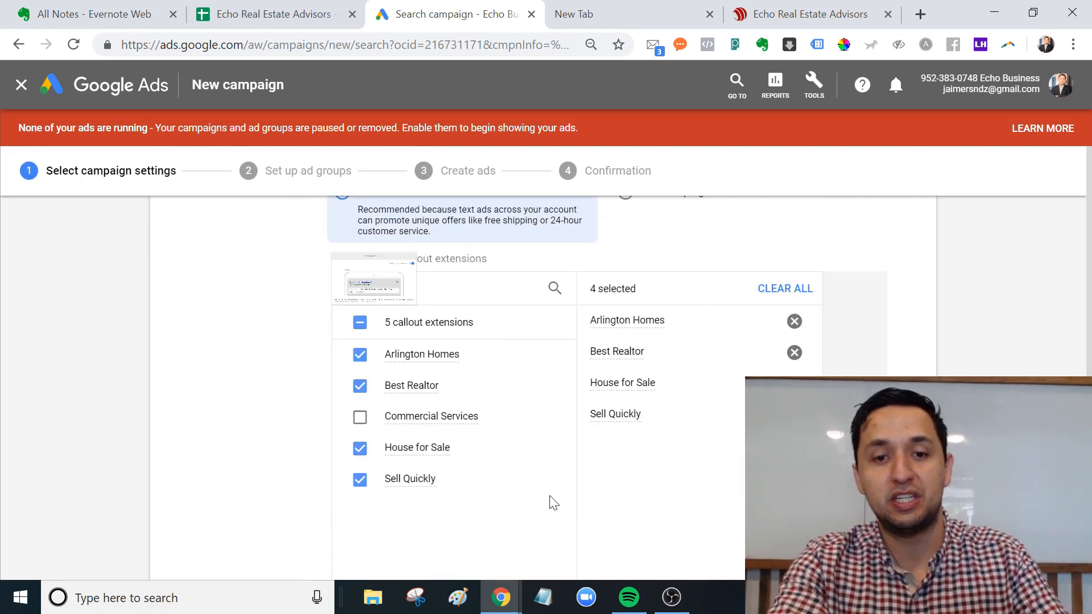
{"action": "scroll", "coordinate": [400, 391], "scroll_direction": "down", "scroll_amount": 5}
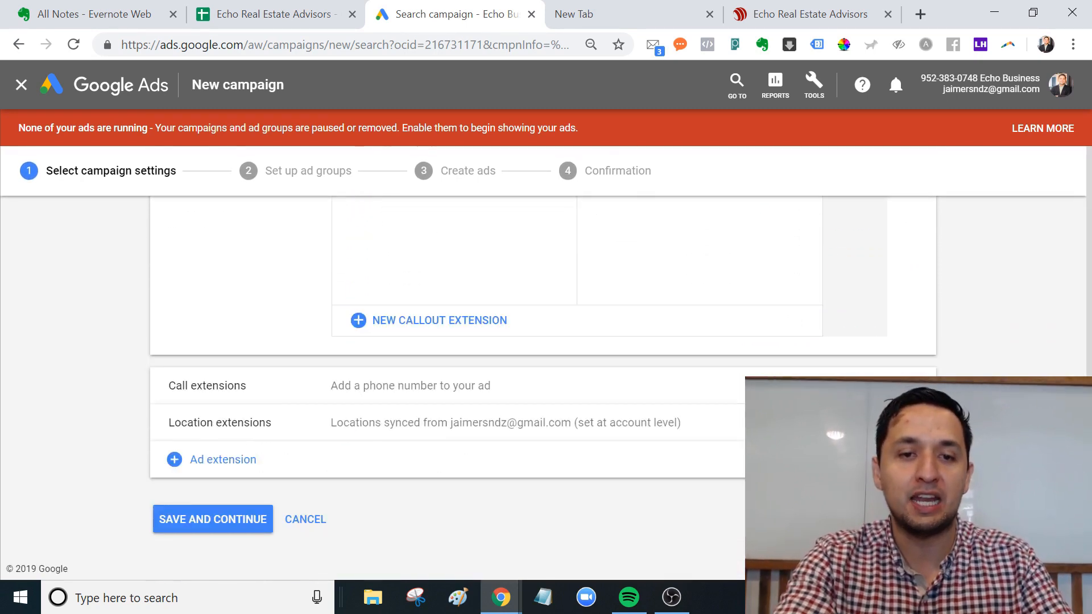
Create and save a new call extension with the business phone number.
{"action": "left_click", "coordinate": [407, 375]}
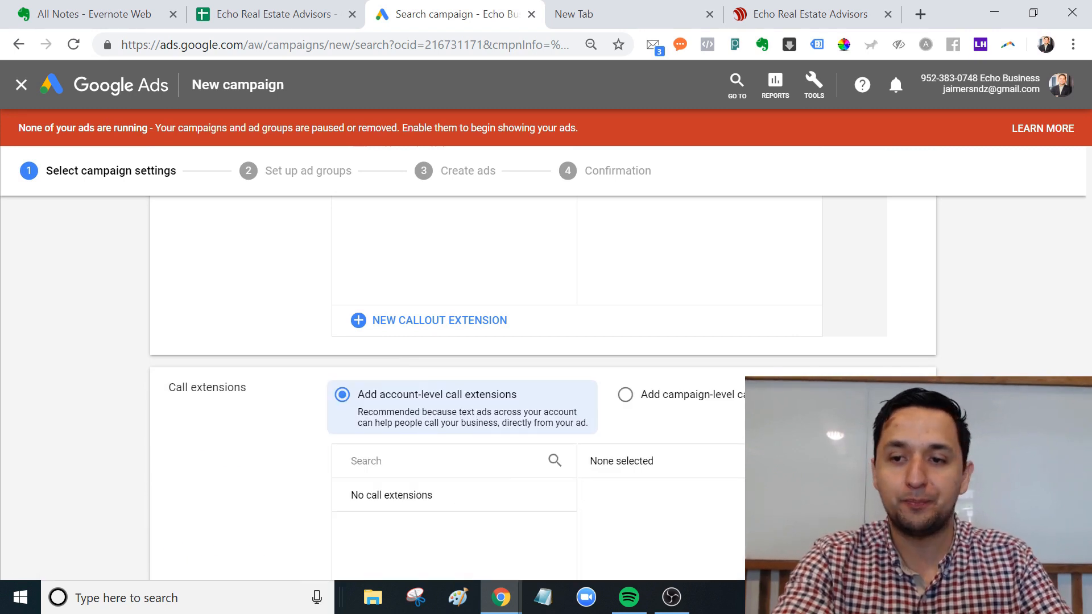
{"action": "scroll", "coordinate": [367, 544], "scroll_direction": "down", "scroll_amount": 5}
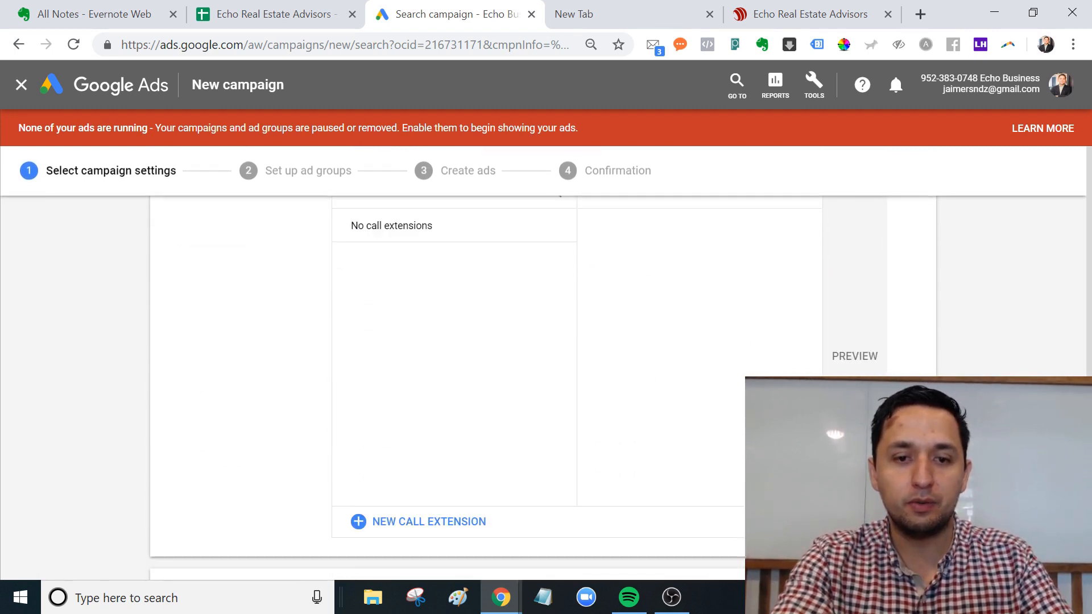
{"action": "left_click", "coordinate": [425, 525]}
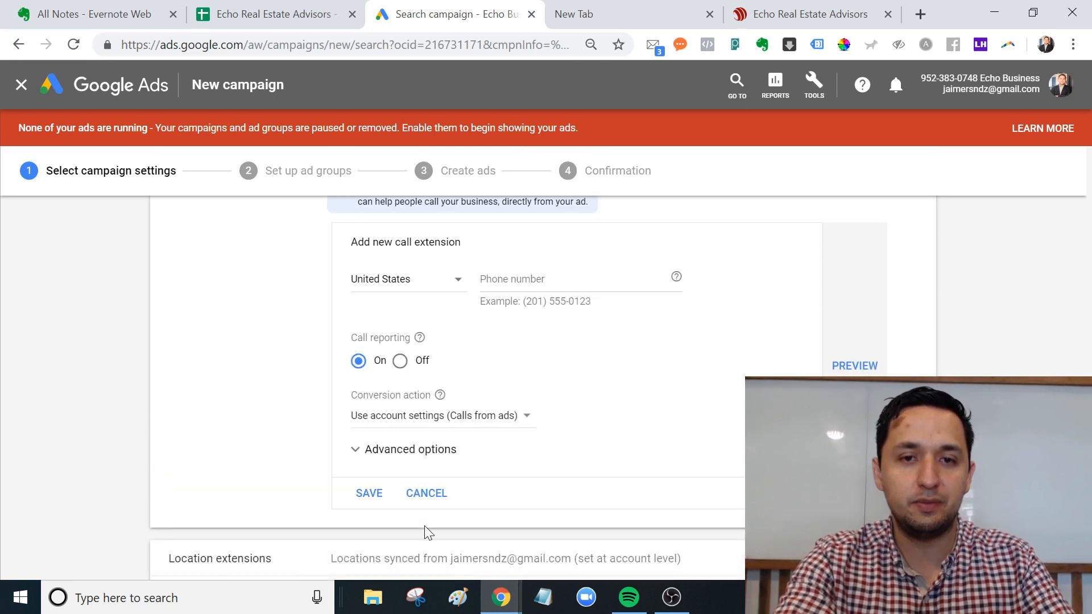
{"action": "left_click", "coordinate": [526, 280]}
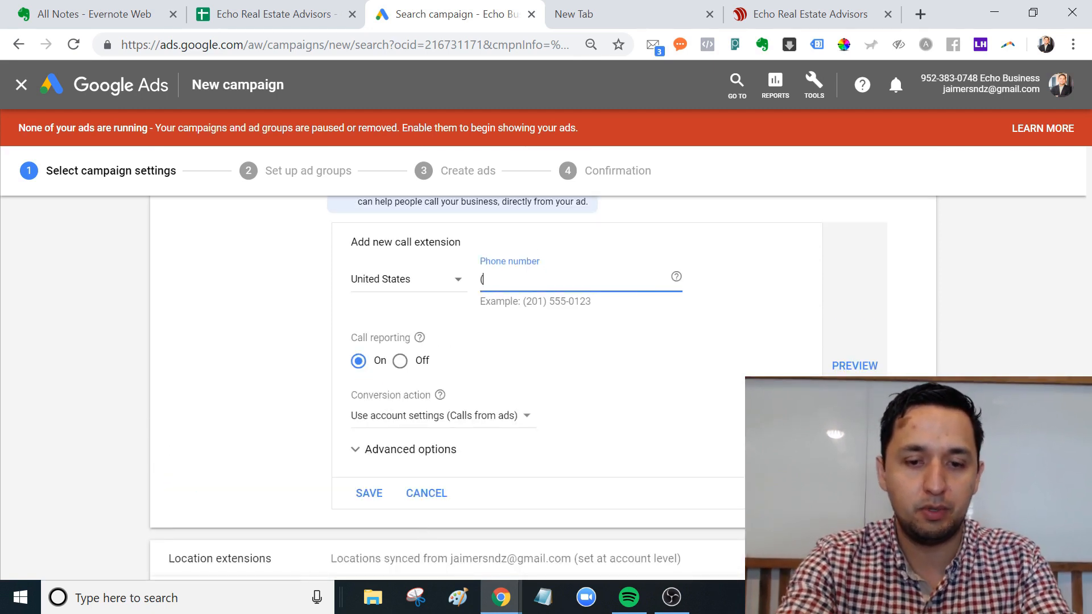
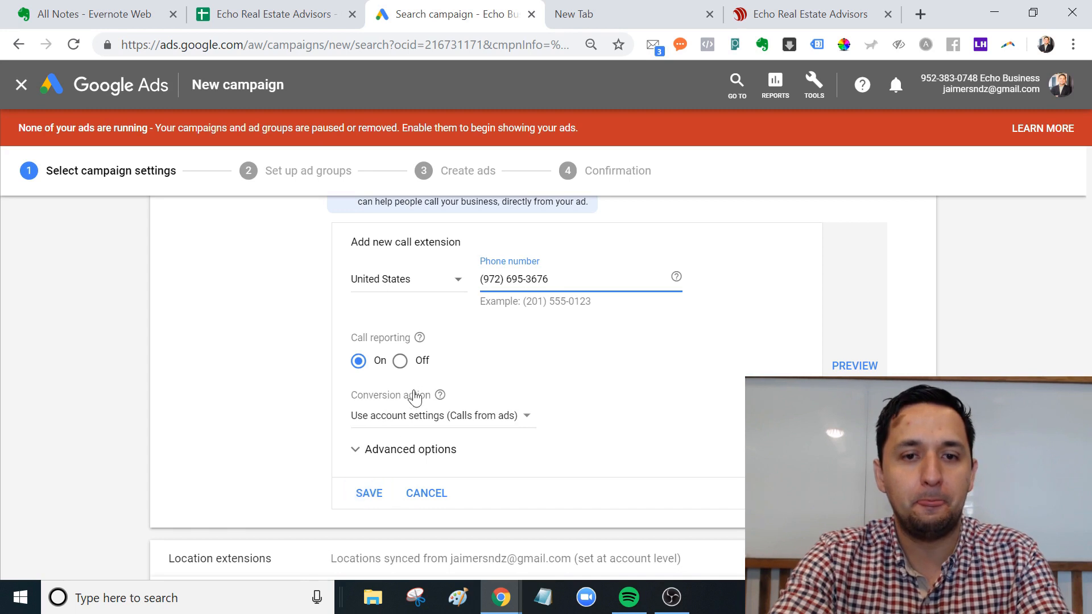
{"action": "left_click", "coordinate": [421, 339]}
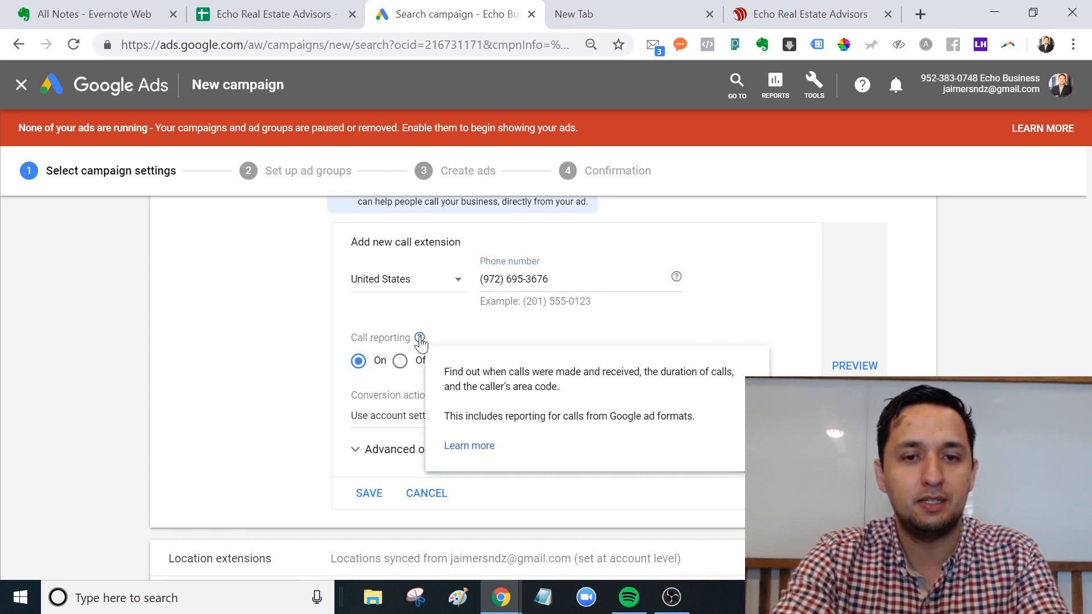
{"action": "left_click", "coordinate": [420, 339]}
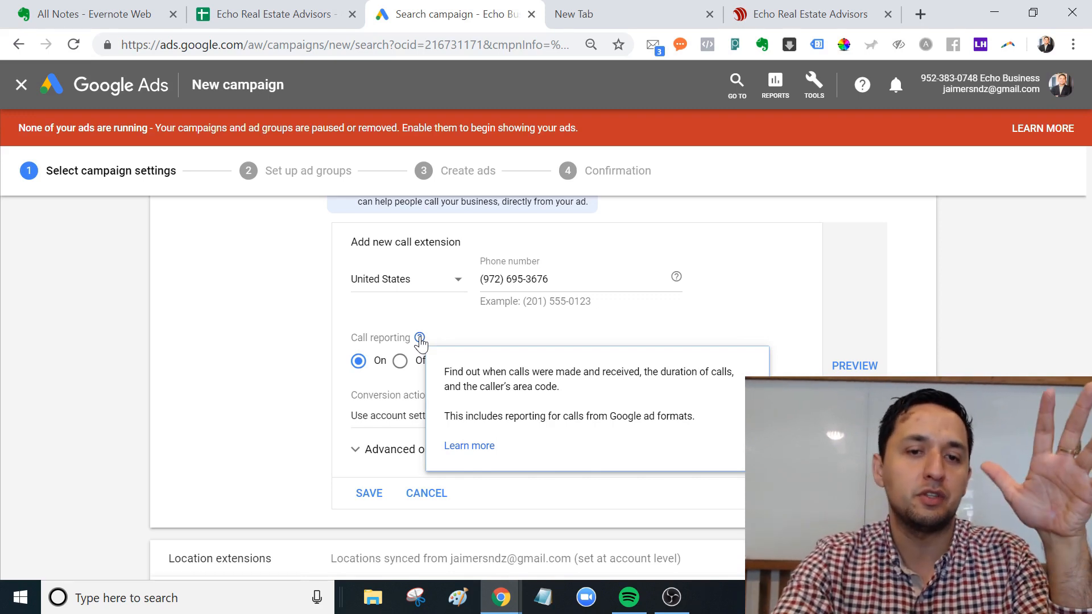
{"action": "left_click", "coordinate": [367, 495]}
{"action": "left_click", "coordinate": [366, 498]}
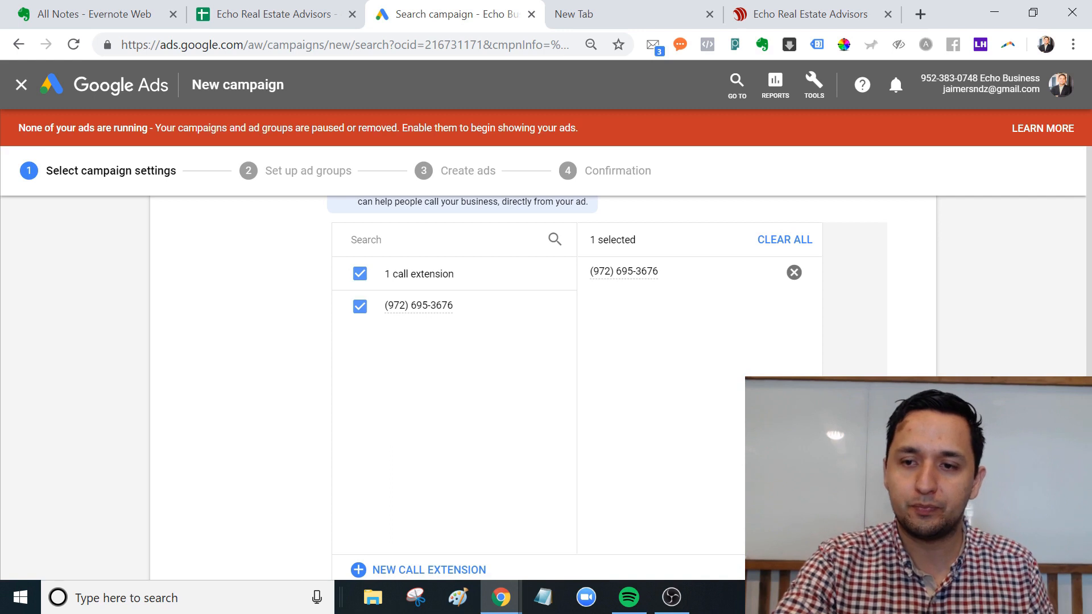
Preview how the call extension appears in ads, then close the preview.
{"action": "scroll", "coordinate": [546, 386], "scroll_direction": "down", "scroll_amount": 4}
{"action": "scroll", "coordinate": [546, 387], "scroll_direction": "up", "scroll_amount": 3}
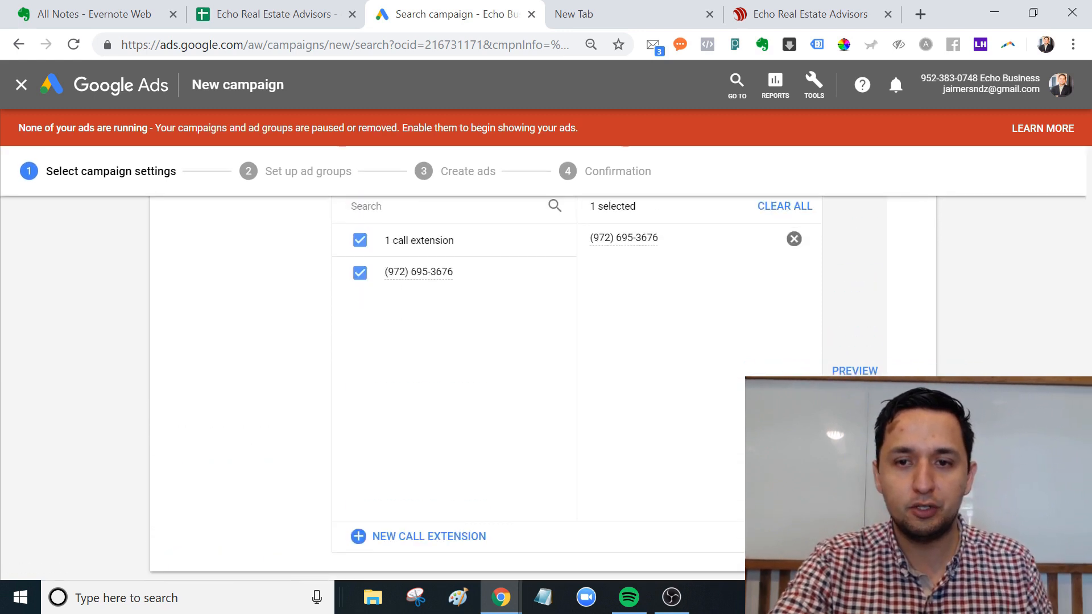
{"action": "left_click", "coordinate": [847, 370]}
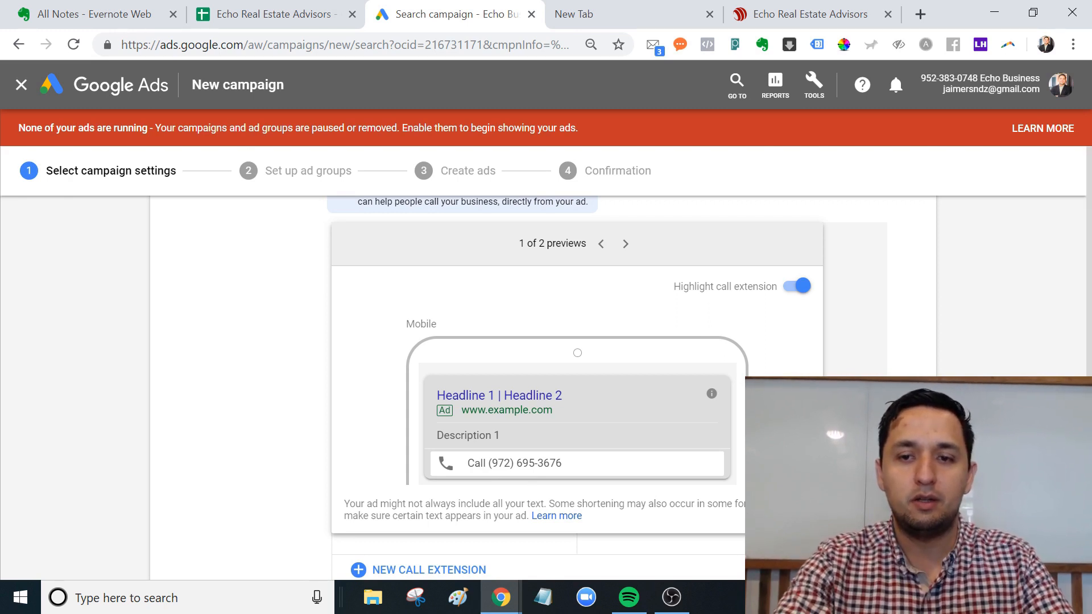
{"action": "key", "text": "Escape"}
{"action": "scroll", "coordinate": [543, 386], "scroll_direction": "down", "scroll_amount": 1}
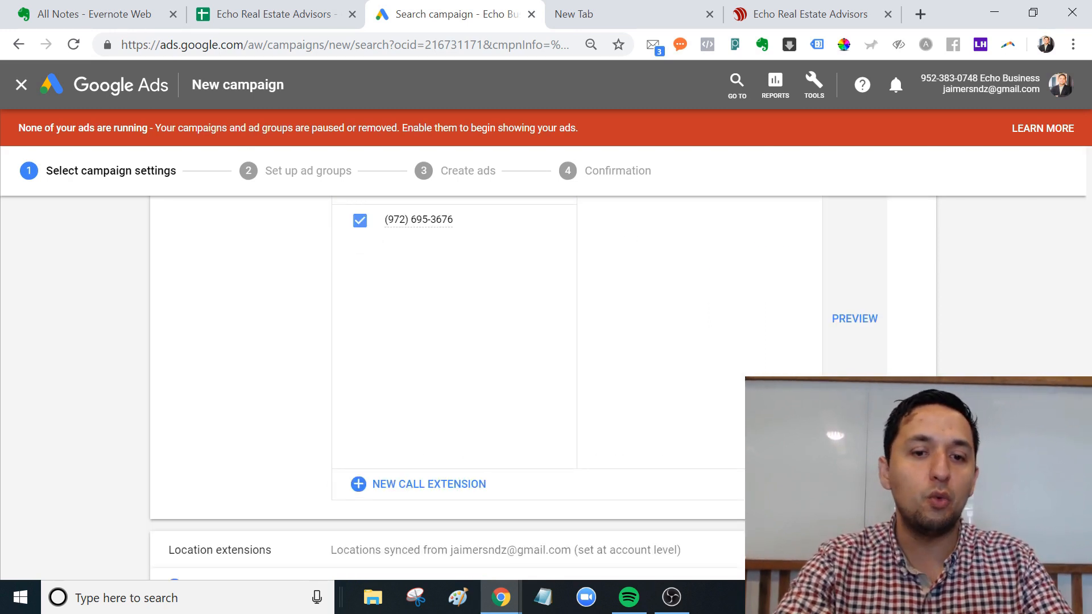
{"action": "scroll", "coordinate": [543, 386], "scroll_direction": "down", "scroll_amount": 1}
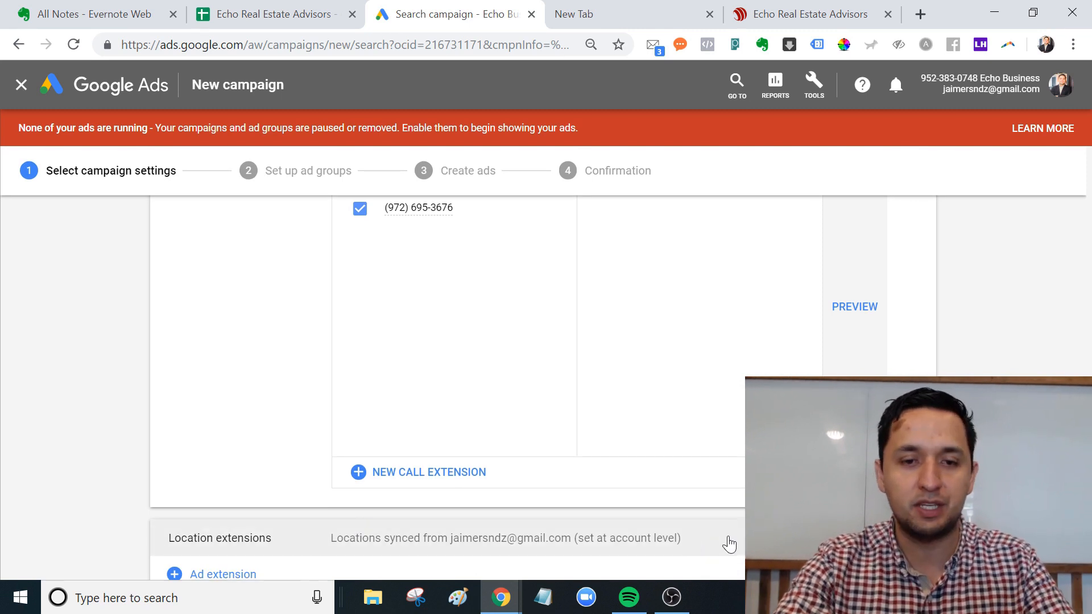
Keep the account-level location extension, review other extension types, and save the campaign settings.
{"action": "left_click", "coordinate": [540, 543]}
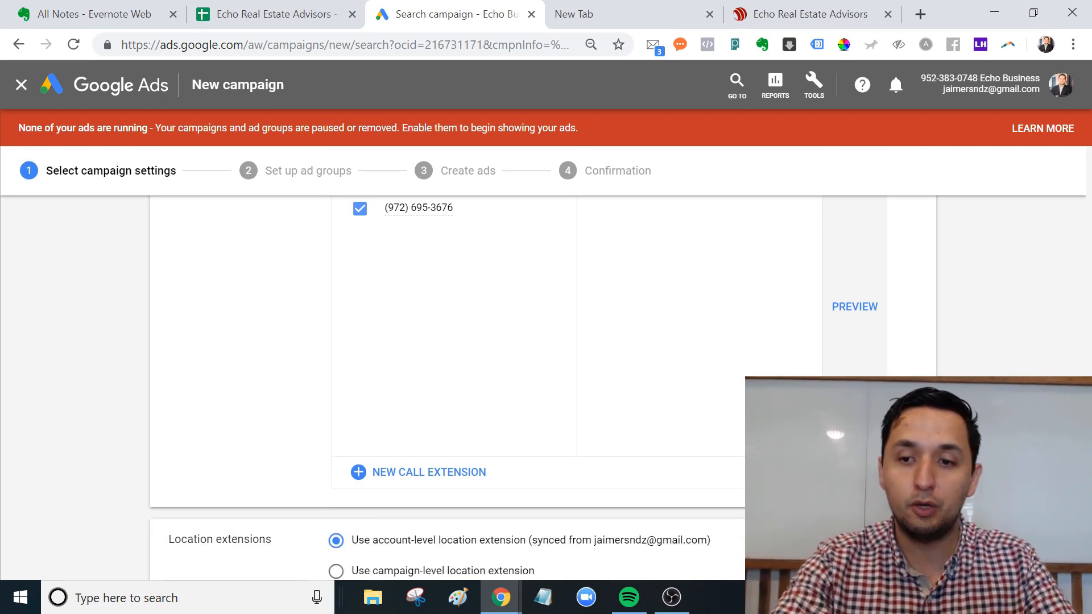
{"action": "scroll", "coordinate": [898, 376], "scroll_direction": "down", "scroll_amount": 3}
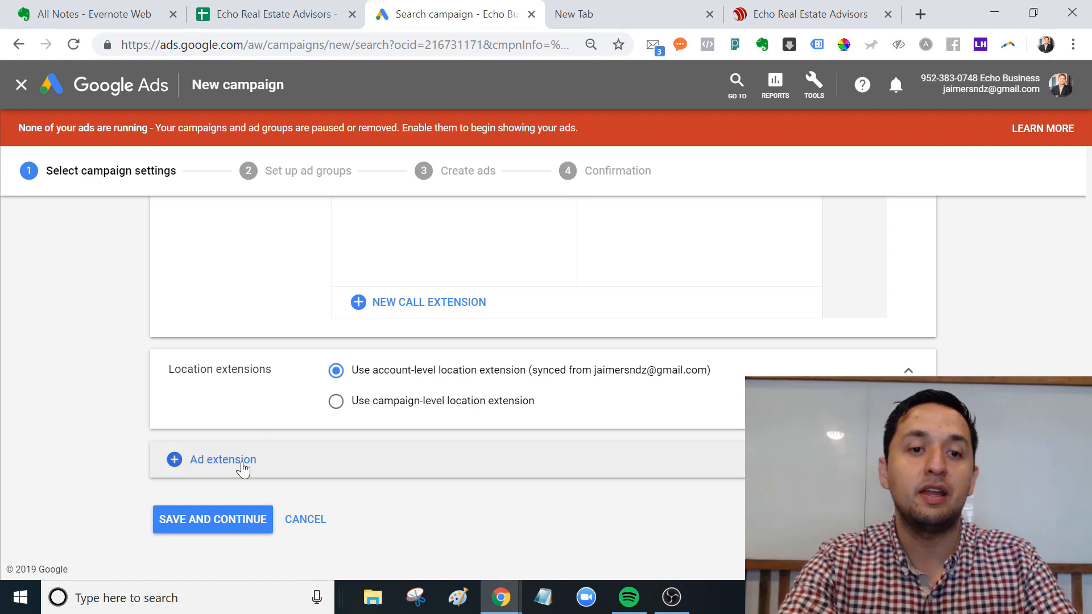
{"action": "left_click", "coordinate": [220, 464]}
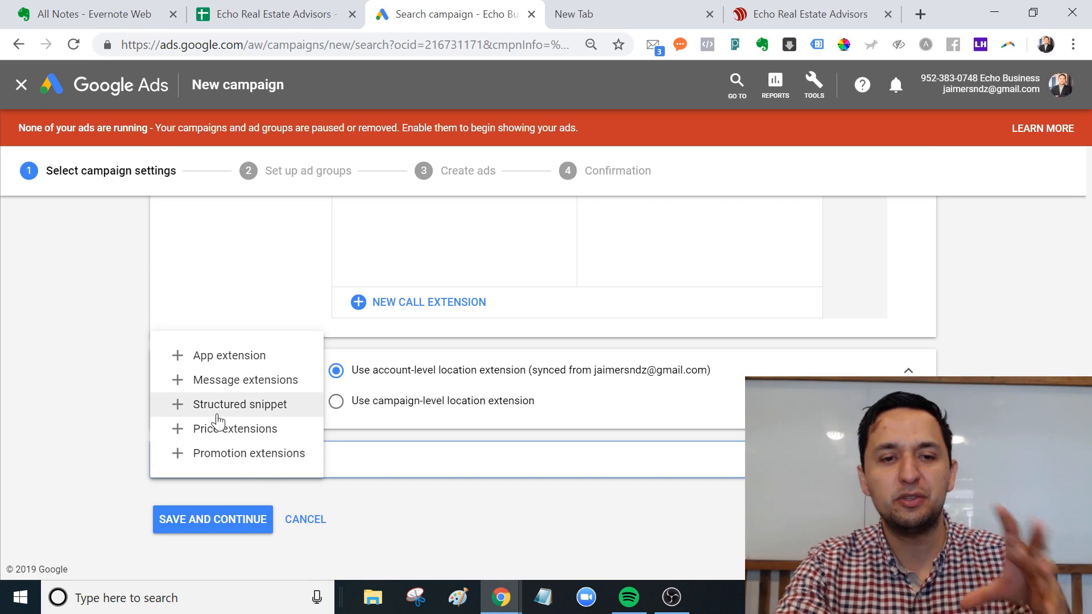
{"action": "left_click", "coordinate": [494, 536]}
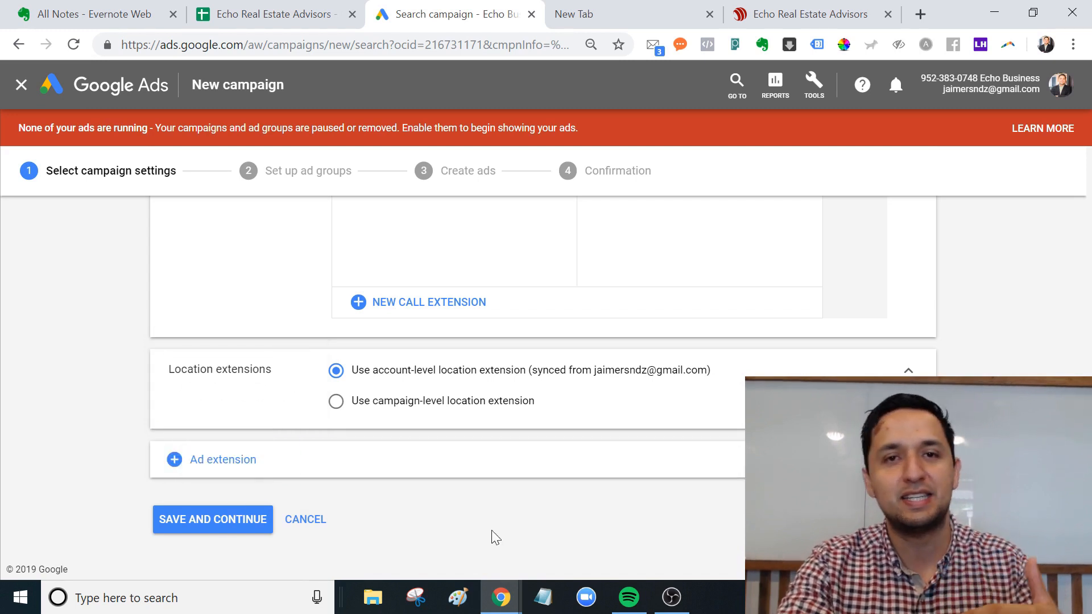
{"action": "left_click", "coordinate": [209, 518]}
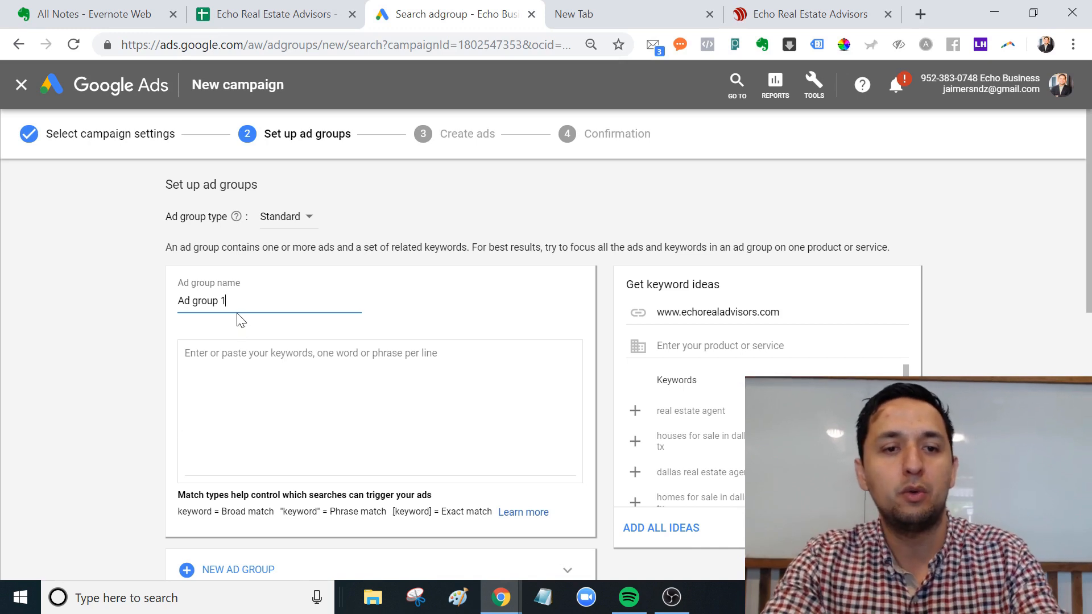
Rename 'Ad group 1' to 'Realtor' and add 'real estate agent' from the keyword ideas.
{"action": "left_click_drag", "start_coordinate": [228, 301], "coordinate": [82, 303]}
{"action": "type", "text": "Realtor"}
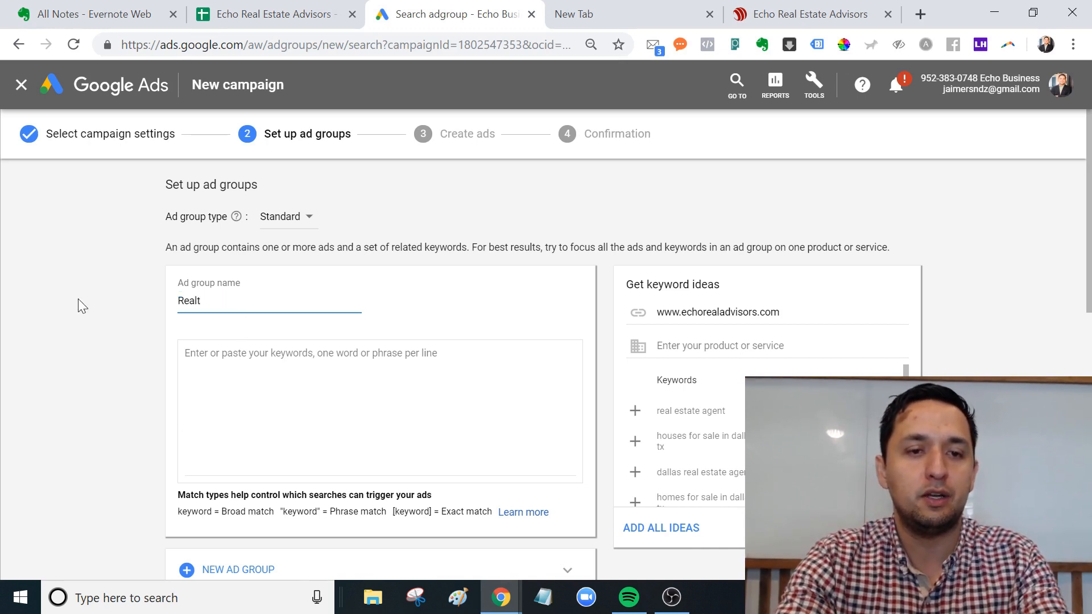
{"action": "key", "text": "Tab"}
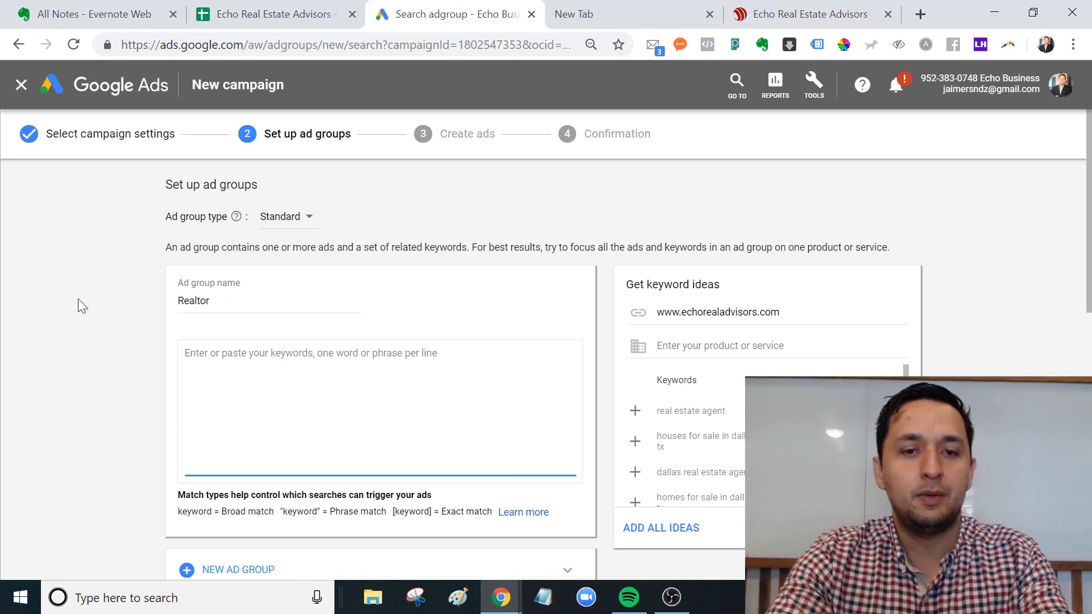
{"action": "left_click", "coordinate": [636, 410]}
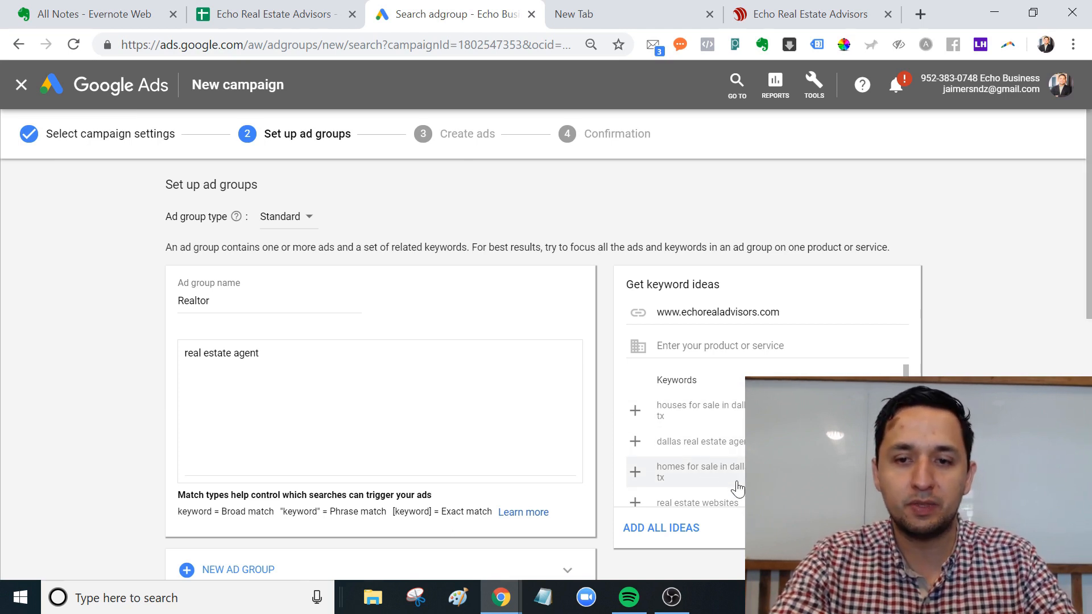
{"action": "left_click_drag", "start_coordinate": [906, 376], "coordinate": [905, 481]}
Add the keywords [arlington realtor] and best "realtor" in arlington texas on new lines.
{"action": "left_click", "coordinate": [259, 353]}
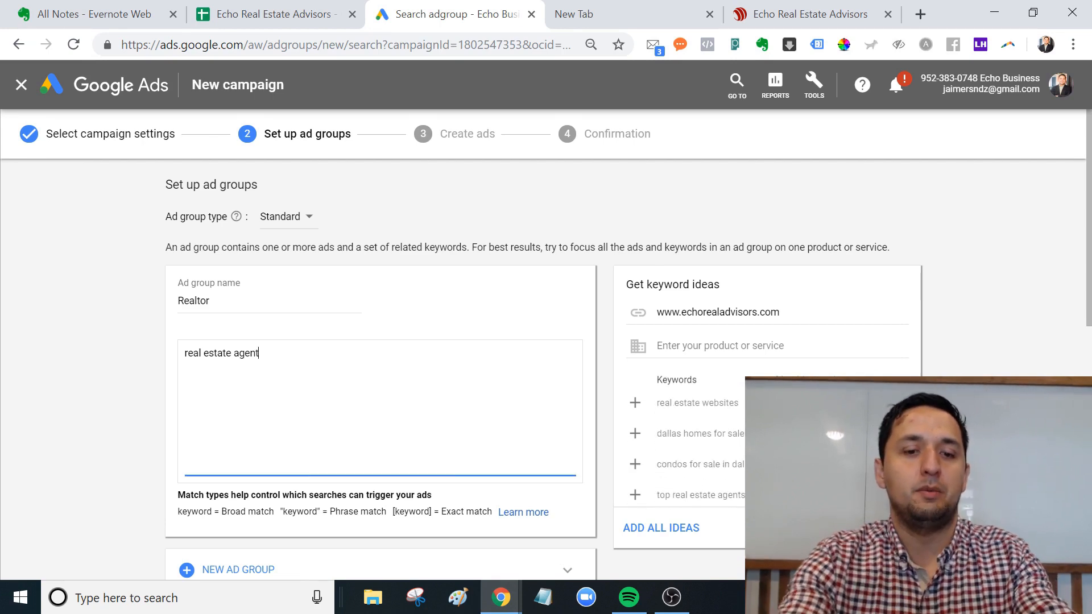
{"action": "key", "text": "Return"}
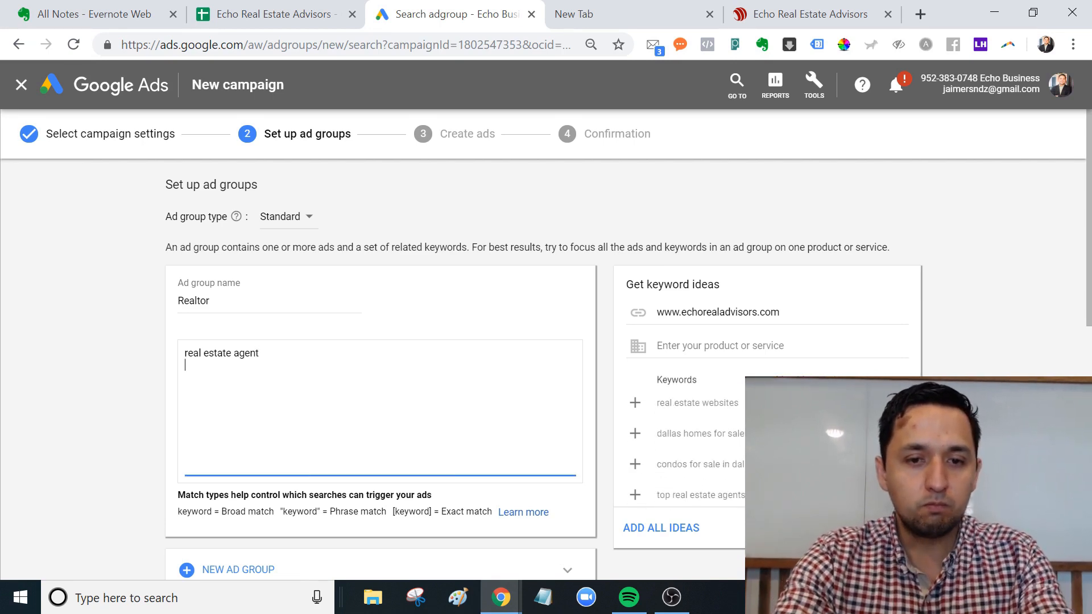
{"action": "type", "text": "["}
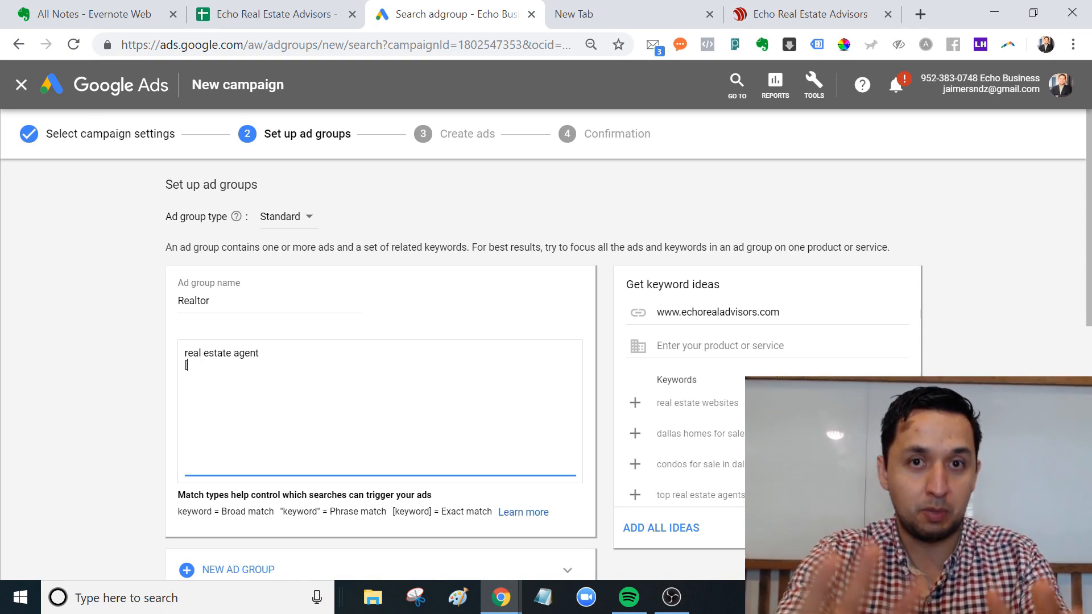
{"action": "type", "text": "ar"}
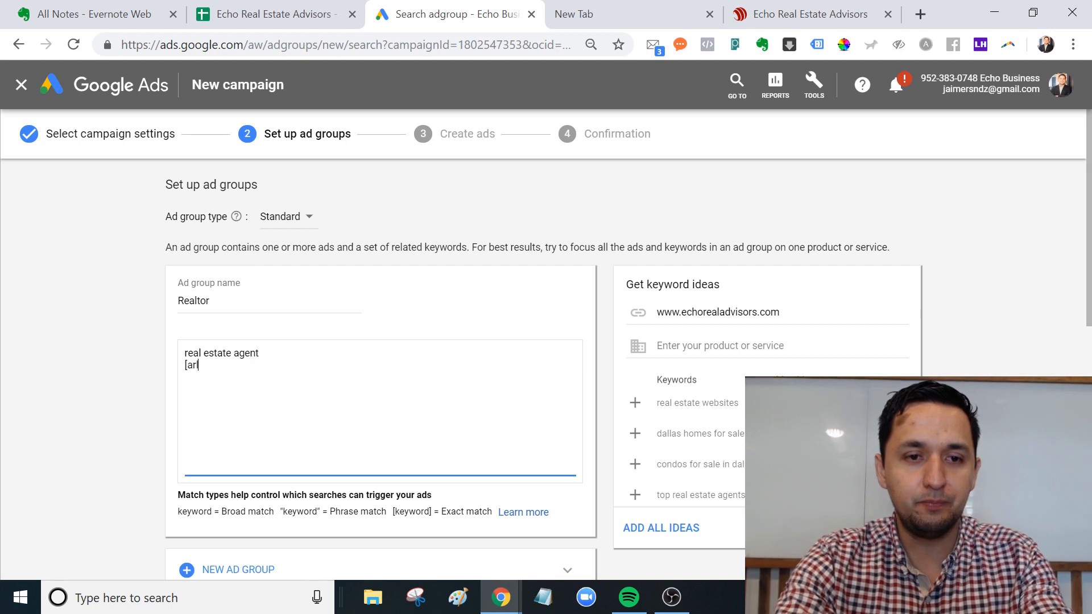
{"action": "type", "text": "linton"}
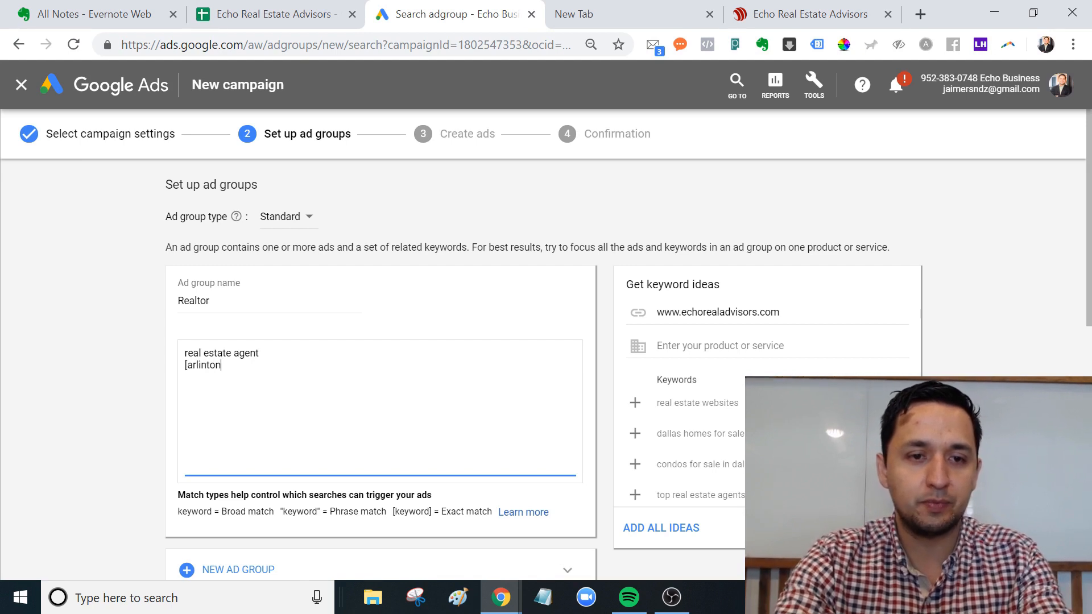
{"action": "key", "text": "BackSpace"}
{"action": "key", "text": "BackSpace"}
{"action": "key", "text": "BackSpace"}
{"action": "type", "text": "gton re"}
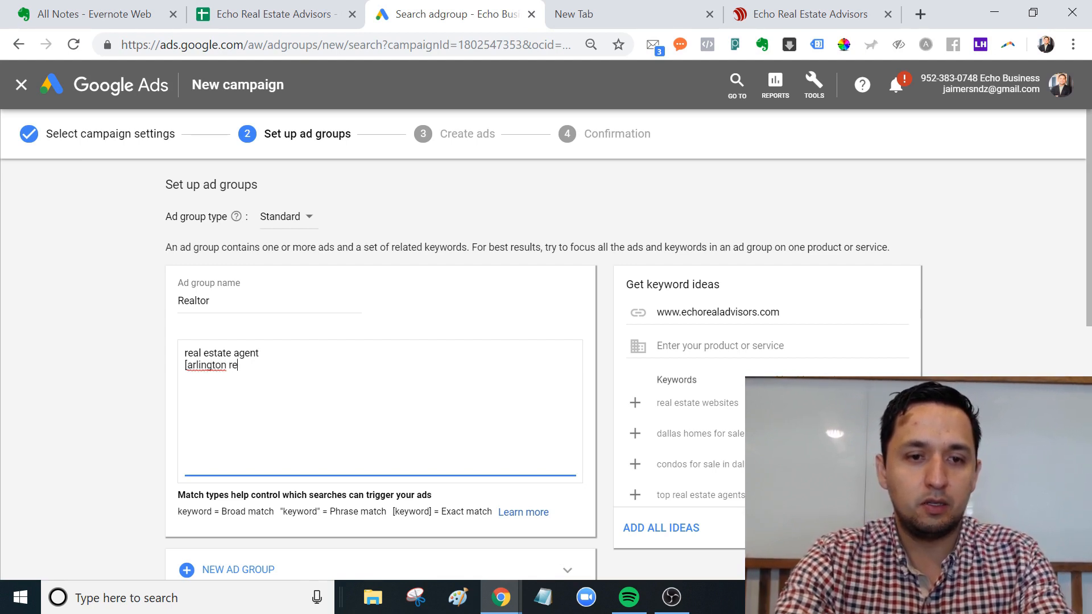
{"action": "type", "text": "altor]"}
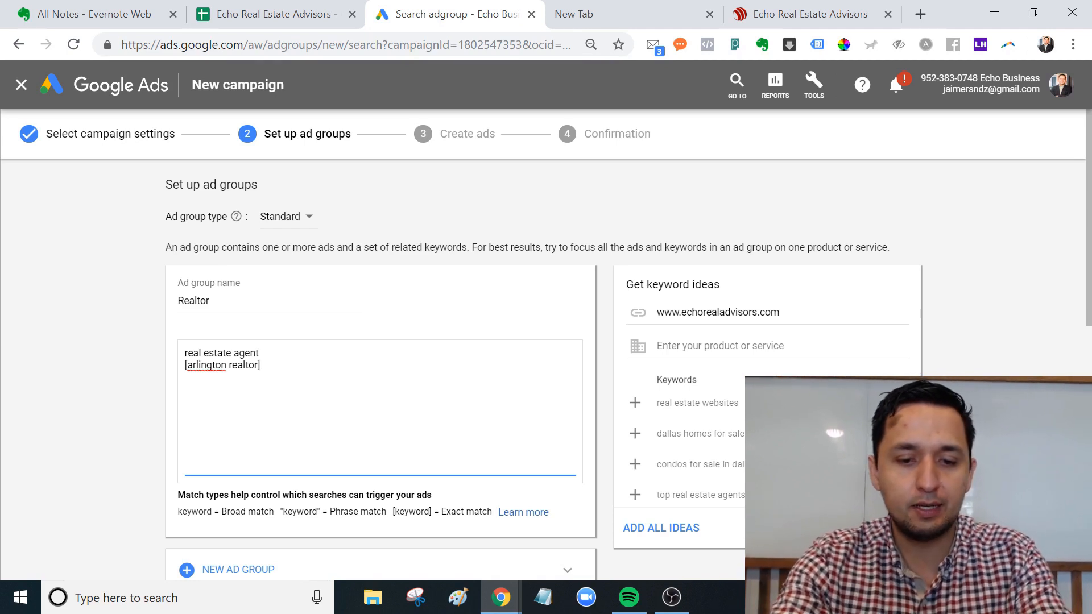
{"action": "type", "text": "best"}
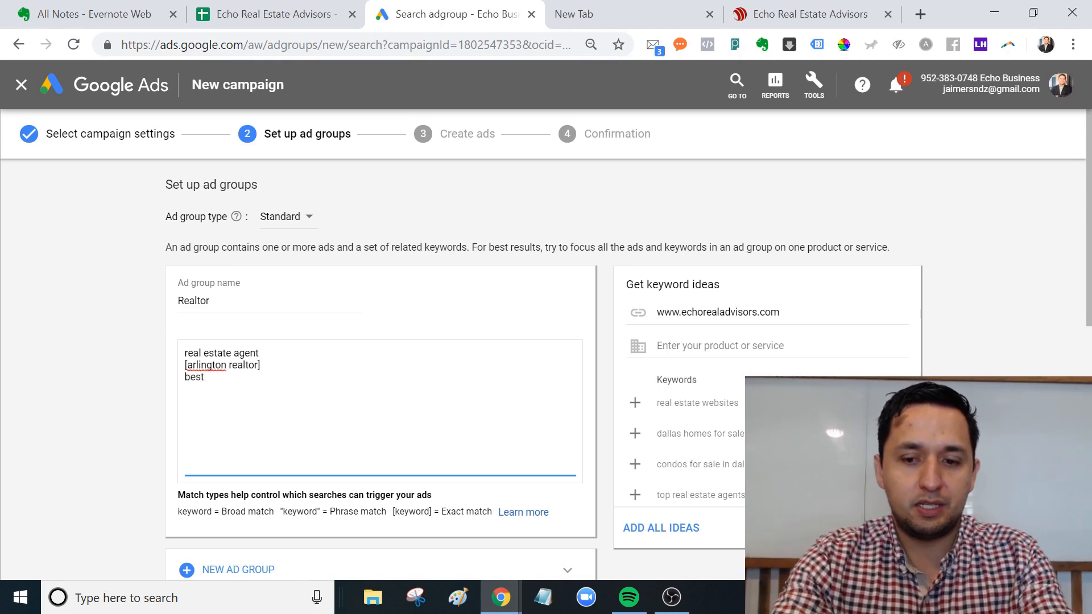
{"action": "type", "text": " \"realtor"}
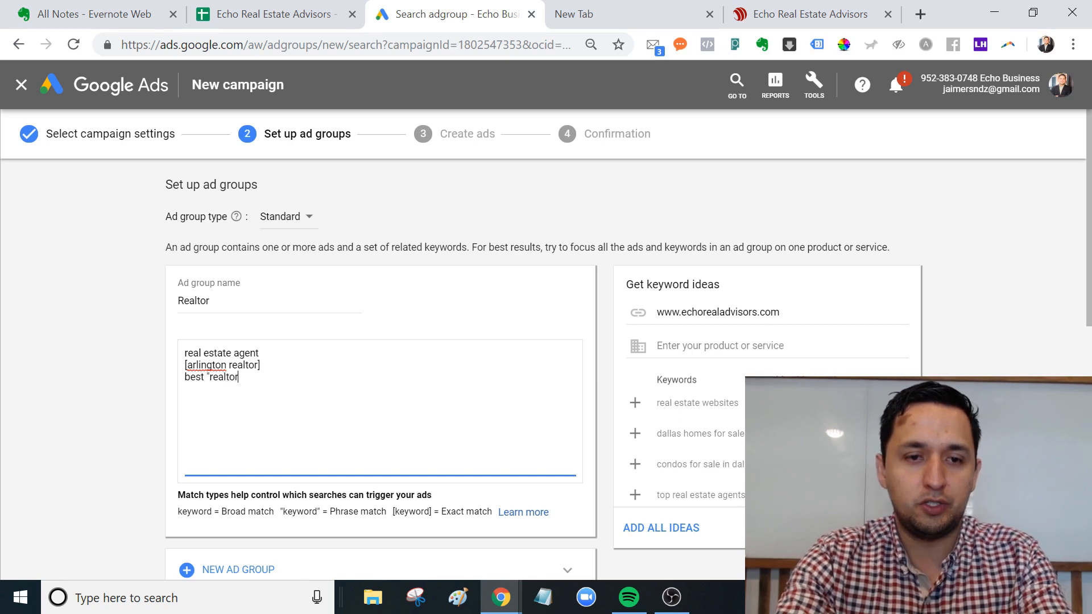
{"action": "type", "text": "\" in dallas texas"}
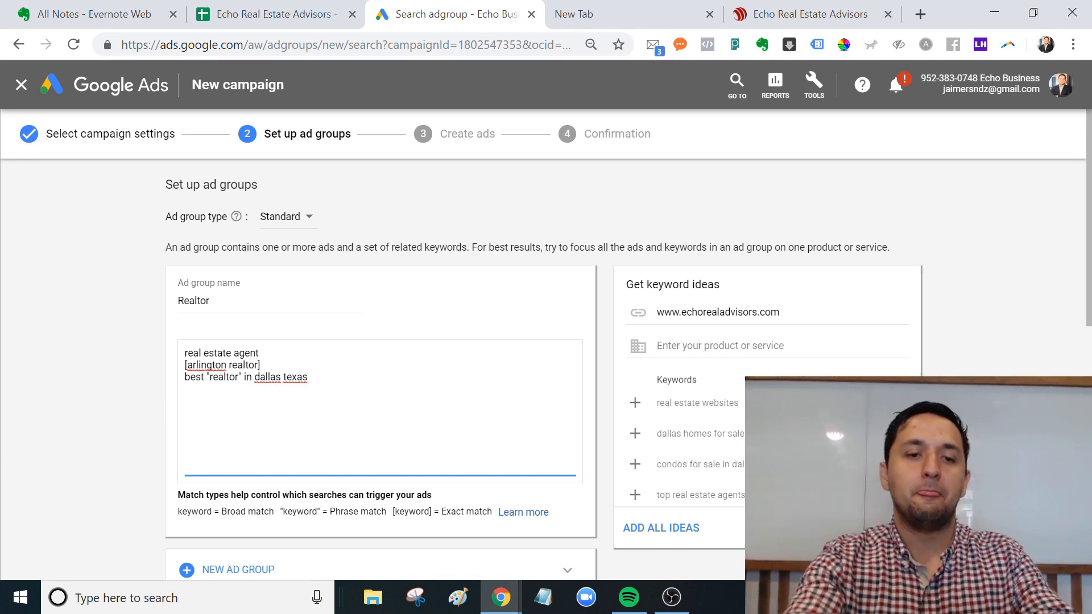
{"action": "left_click_drag", "start_coordinate": [286, 367], "coordinate": [265, 377]}
{"action": "double_click", "coordinate": [266, 377]}
{"action": "type", "text": "a"}
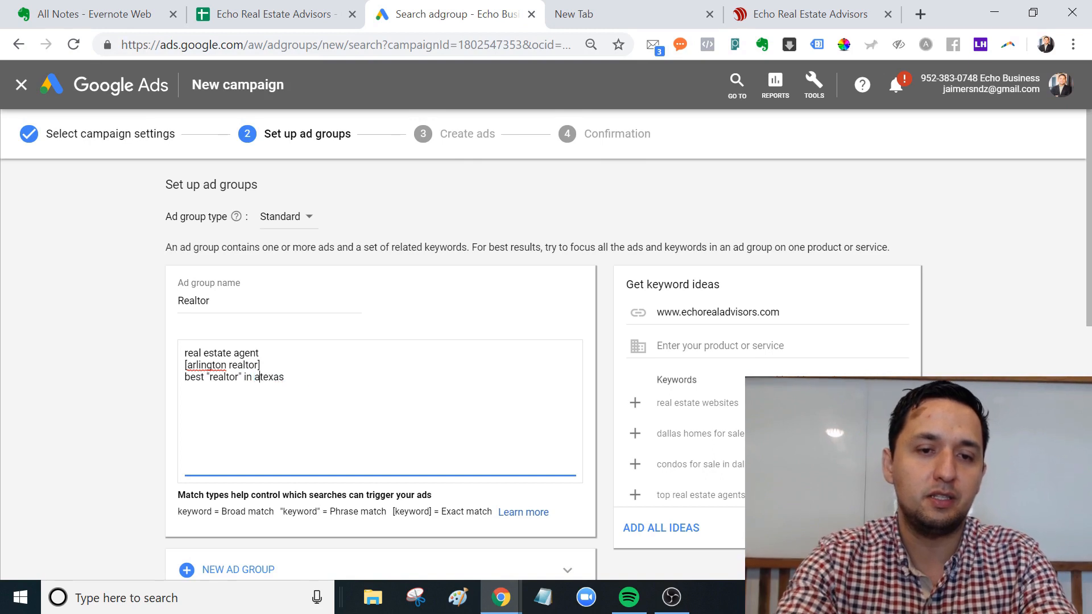
{"action": "type", "text": "rlington"}
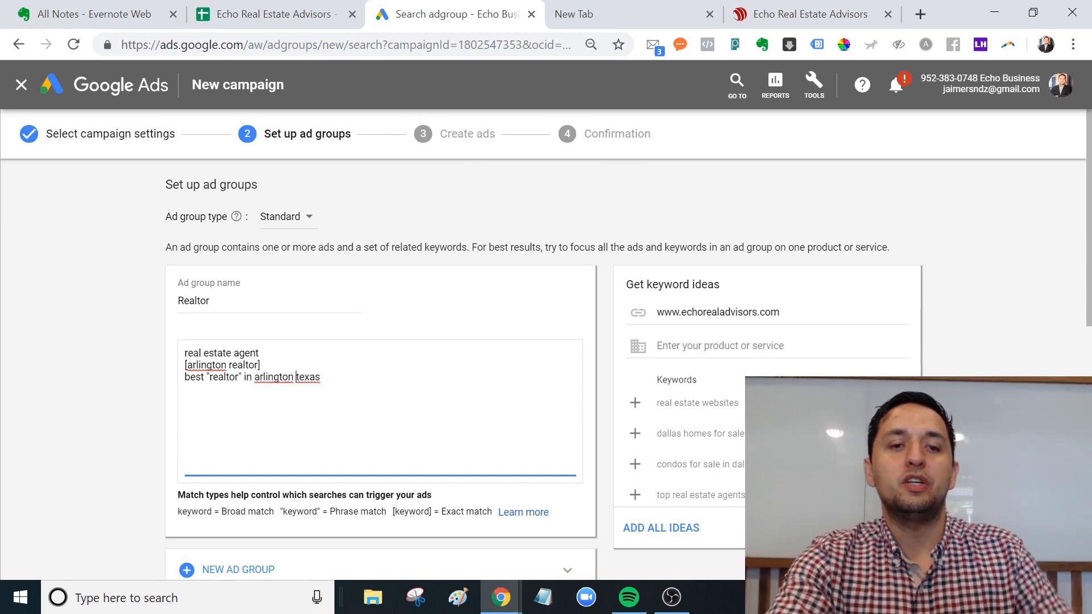
{"action": "left_click", "coordinate": [223, 377]}
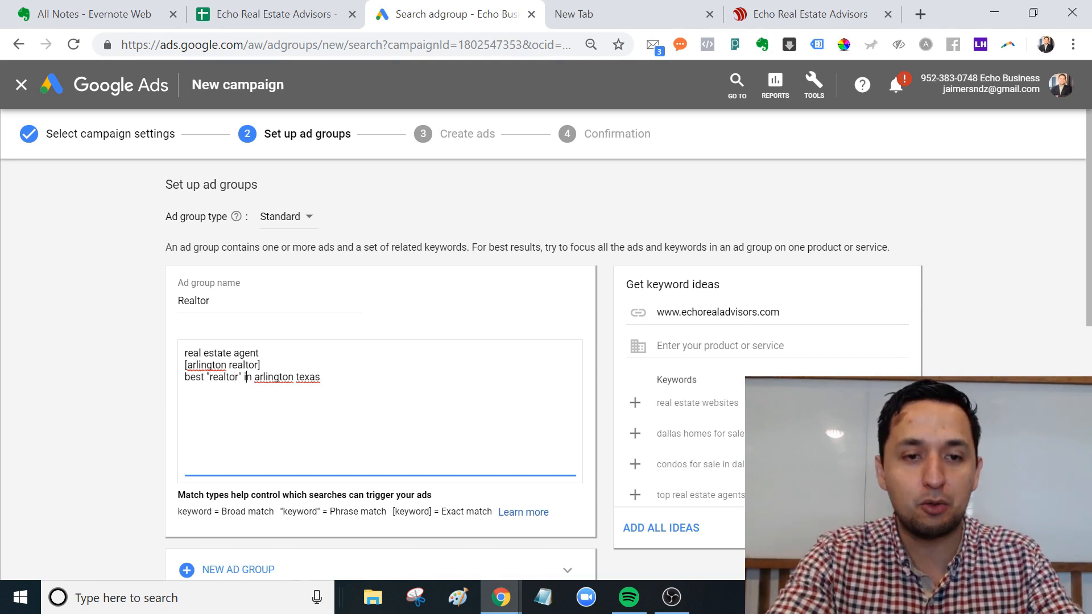
{"action": "left_click_drag", "start_coordinate": [245, 377], "coordinate": [321, 377]}
{"action": "left_click_drag", "start_coordinate": [202, 377], "coordinate": [185, 377]}
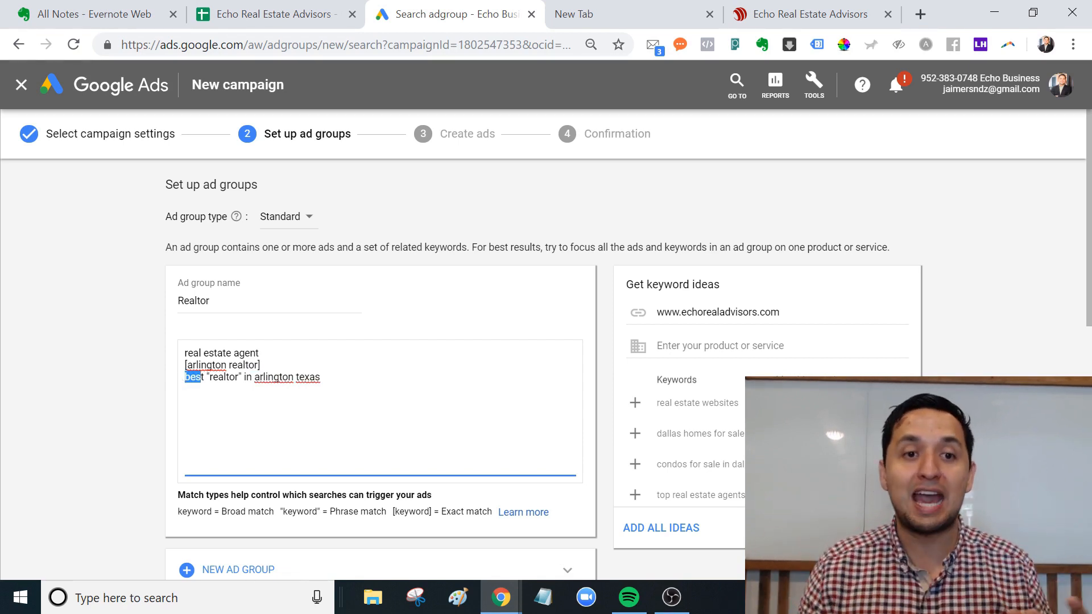
{"action": "double_click", "coordinate": [219, 353]}
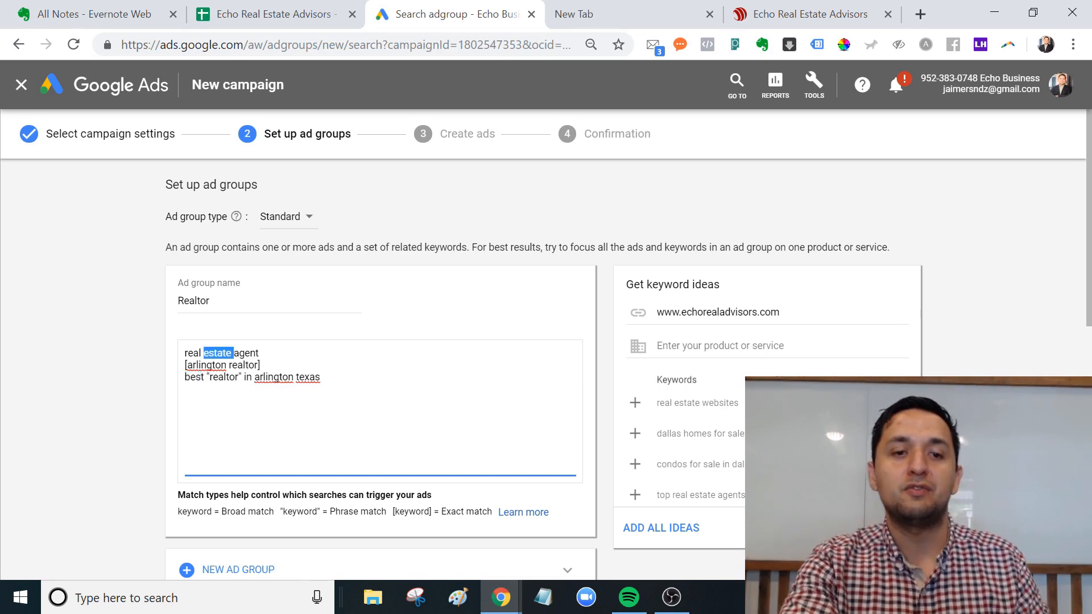
{"action": "triple_click", "coordinate": [219, 353]}
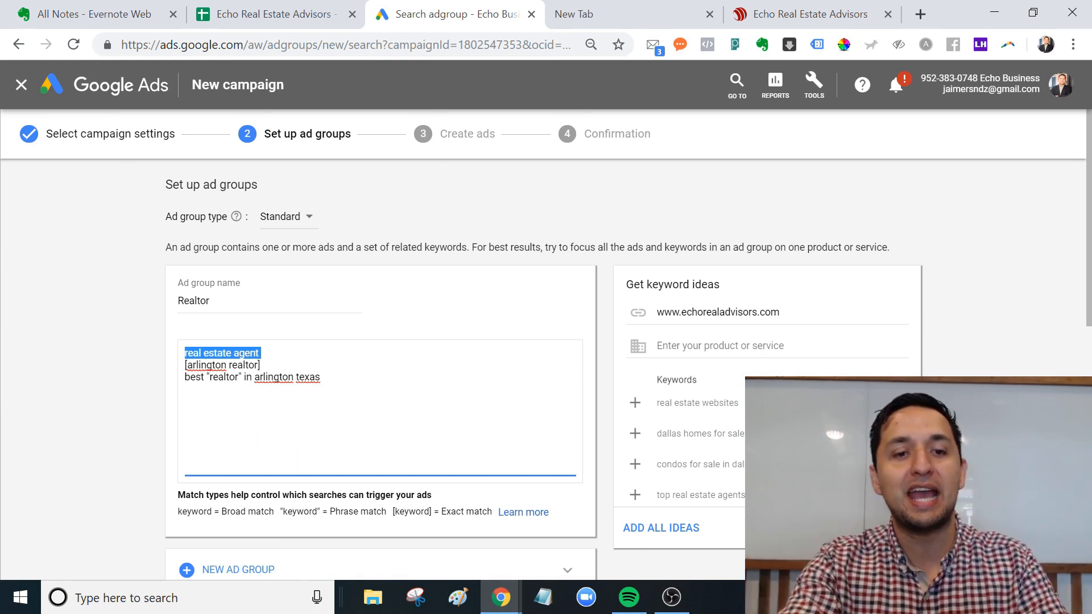
{"action": "left_click", "coordinate": [261, 365]}
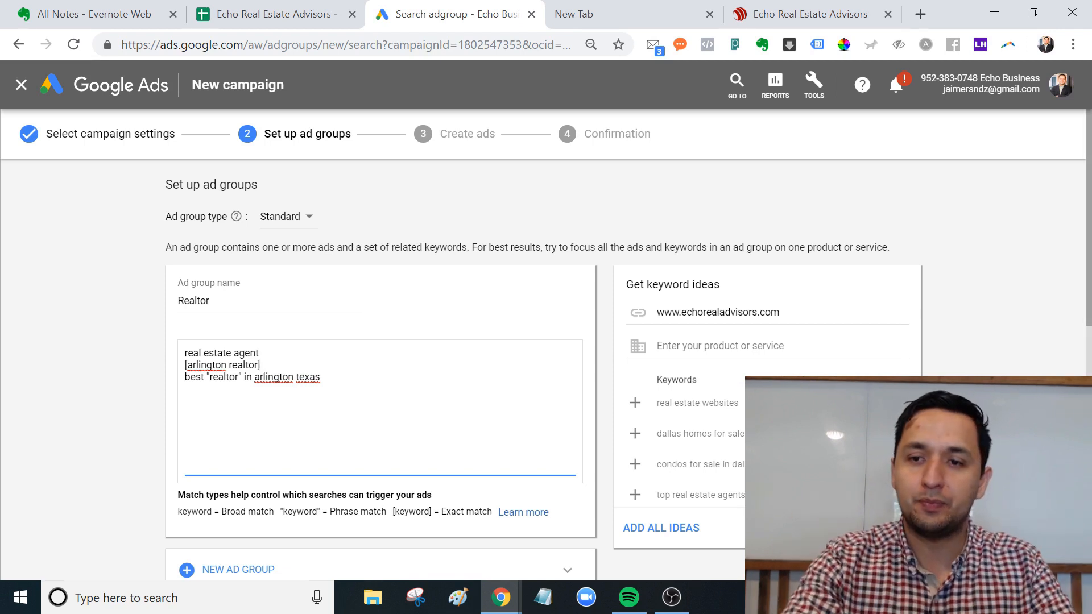
{"action": "scroll", "coordinate": [1088, 371], "scroll_direction": "down", "scroll_amount": 3}
{"action": "scroll", "coordinate": [1089, 371], "scroll_direction": "down", "scroll_amount": 1}
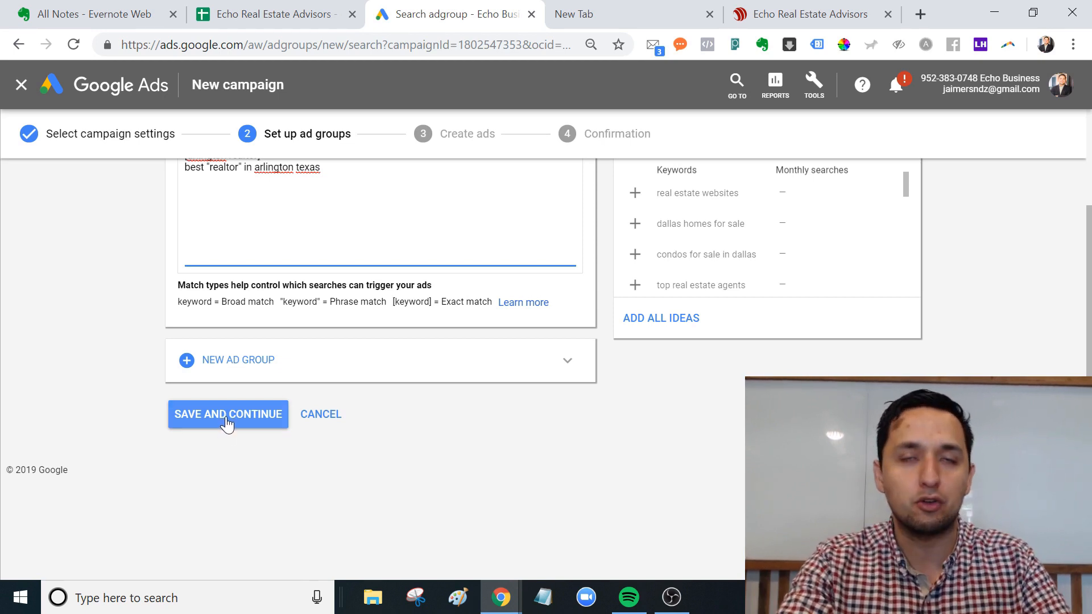
Save the Realtor ad group and continue to the empty new text ad form.
{"action": "left_click", "coordinate": [227, 418]}
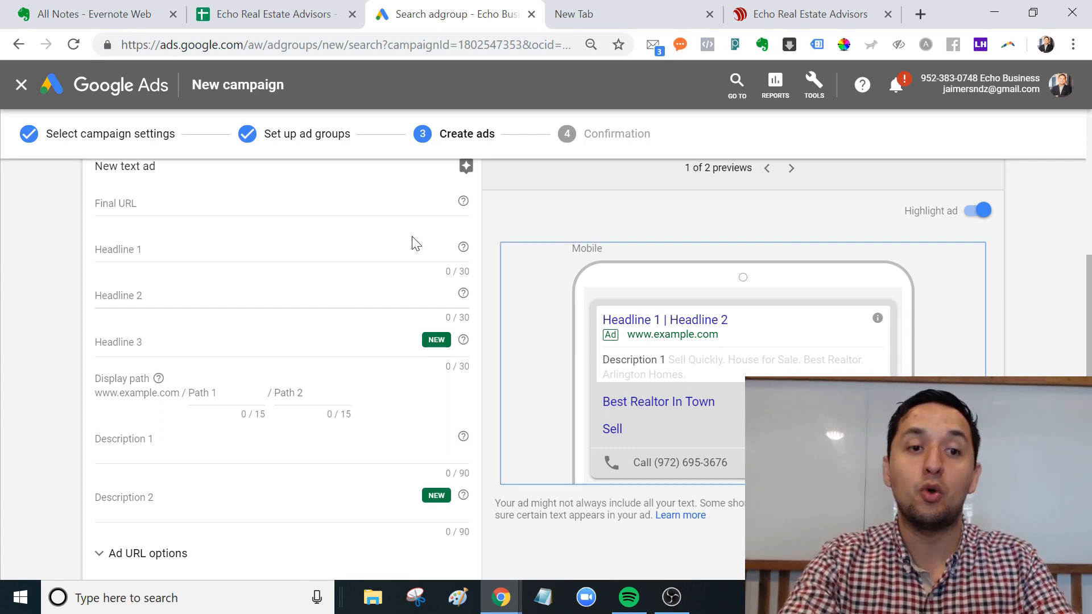
{"action": "scroll", "coordinate": [414, 243], "scroll_direction": "up", "scroll_amount": 2}
{"action": "scroll", "coordinate": [1089, 320], "scroll_direction": "up", "scroll_amount": 3}
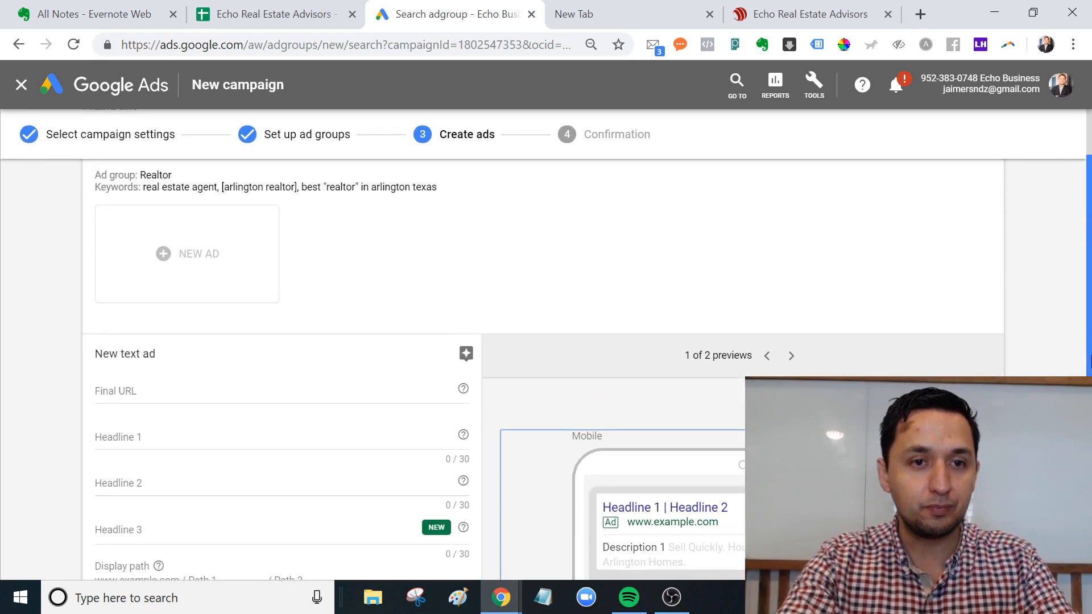
{"action": "left_click_drag", "start_coordinate": [1090, 319], "coordinate": [1090, 422]}
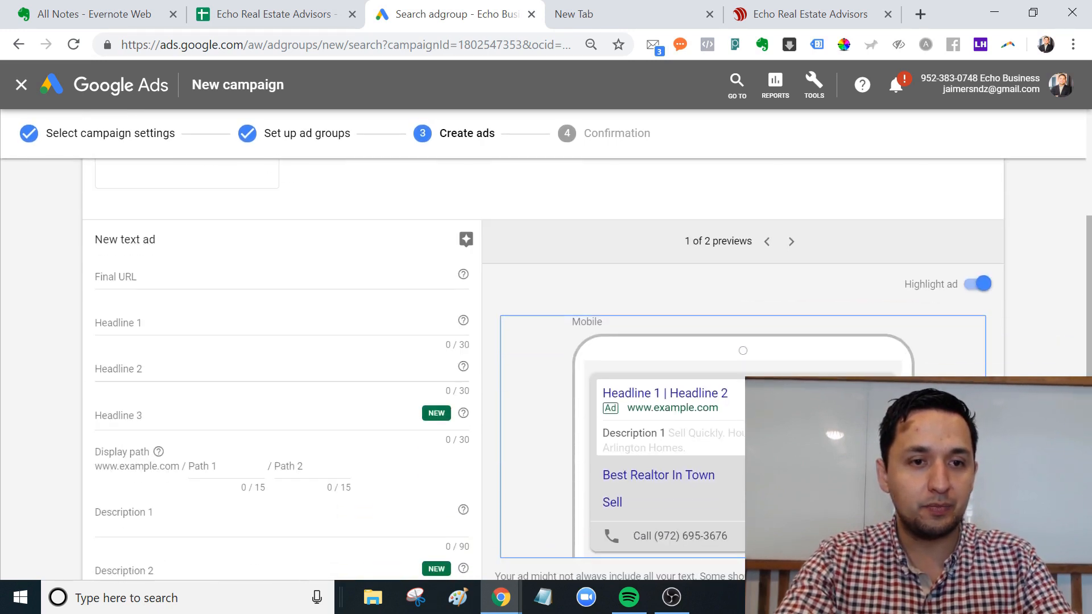
Replace the prefilled Final URL with the pasted echorealadvisors.com address.
{"action": "left_click", "coordinate": [228, 277]}
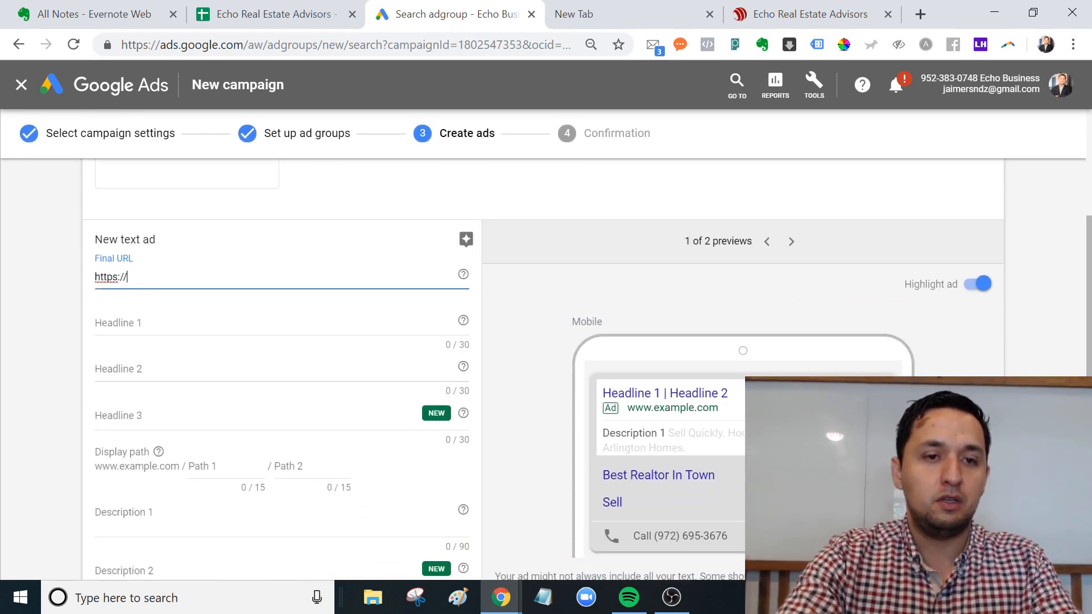
{"action": "key", "text": "ctrl+a"}
{"action": "type", "text": "https://echorealadvisors.com/"}
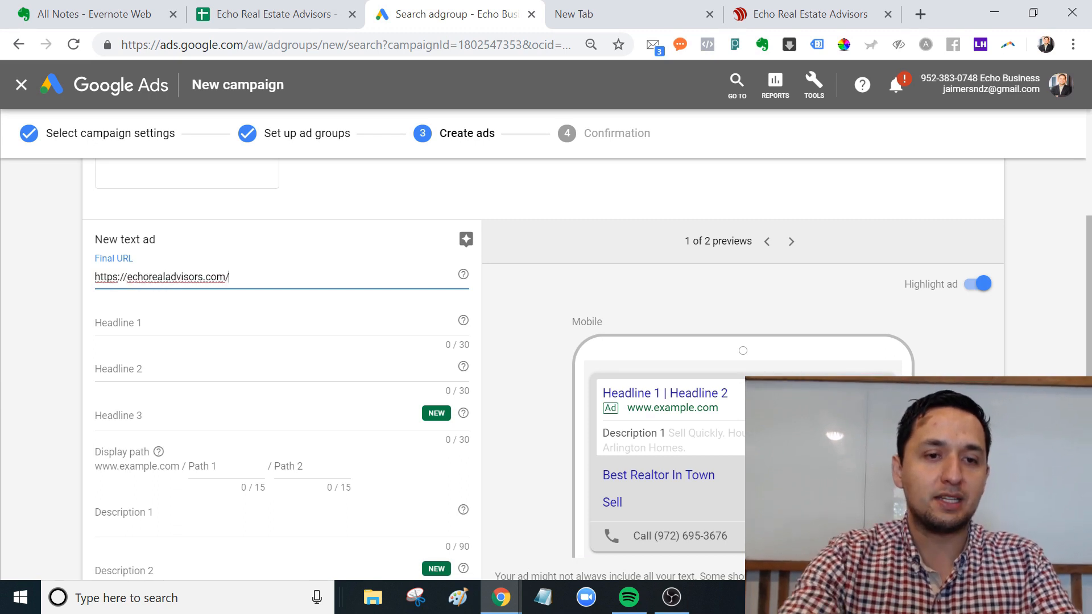
Enter headlines 'Best Realtor In Town' and 'Real Estate Agent of Trust'.
{"action": "left_click", "coordinate": [178, 318]}
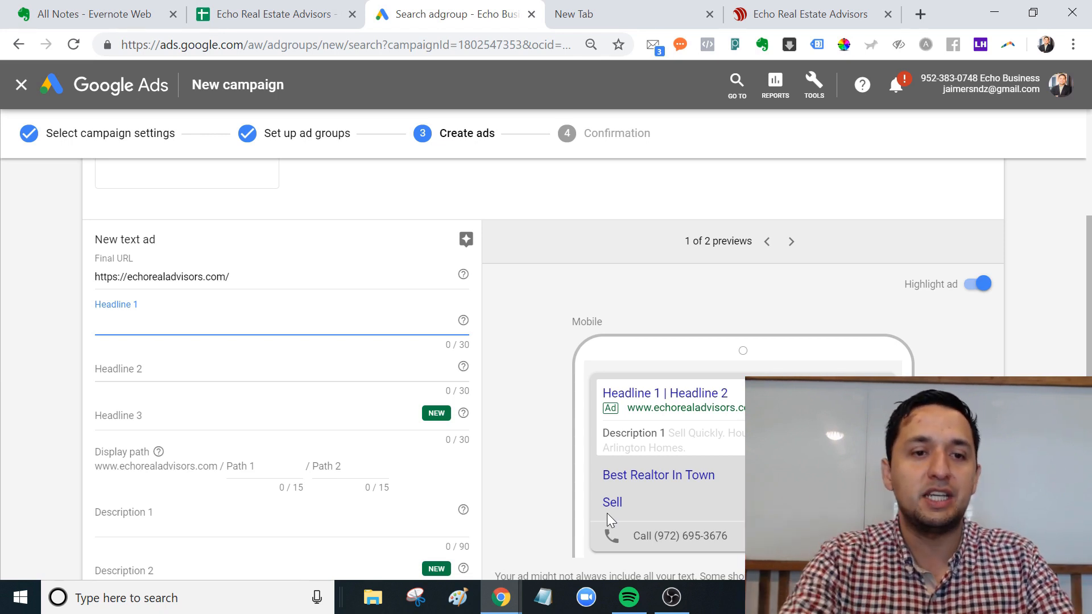
{"action": "type", "text": "Best"}
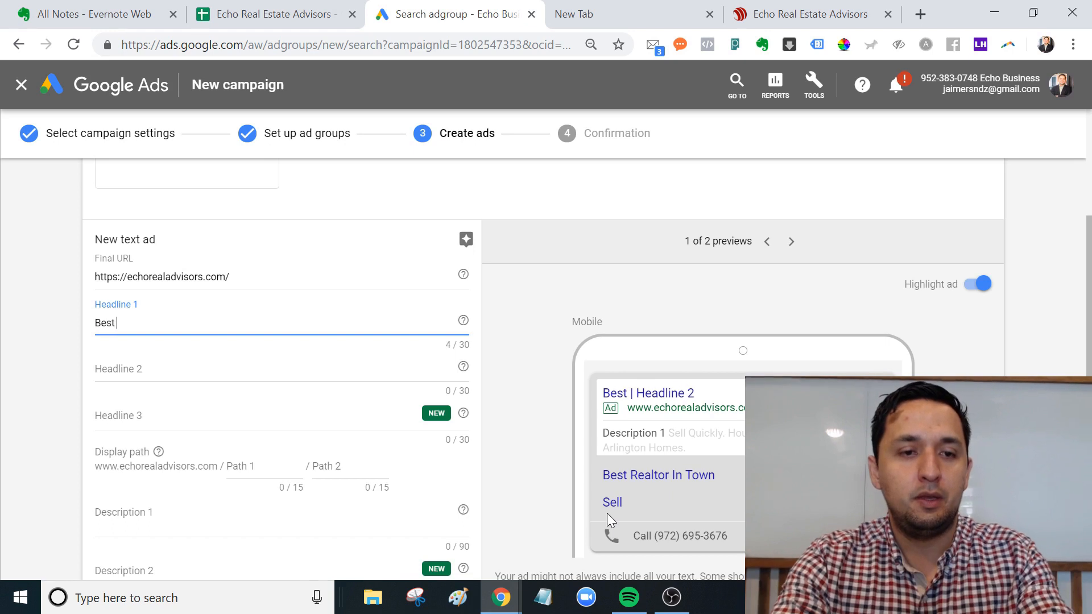
{"action": "type", "text": " Realtor In Town"}
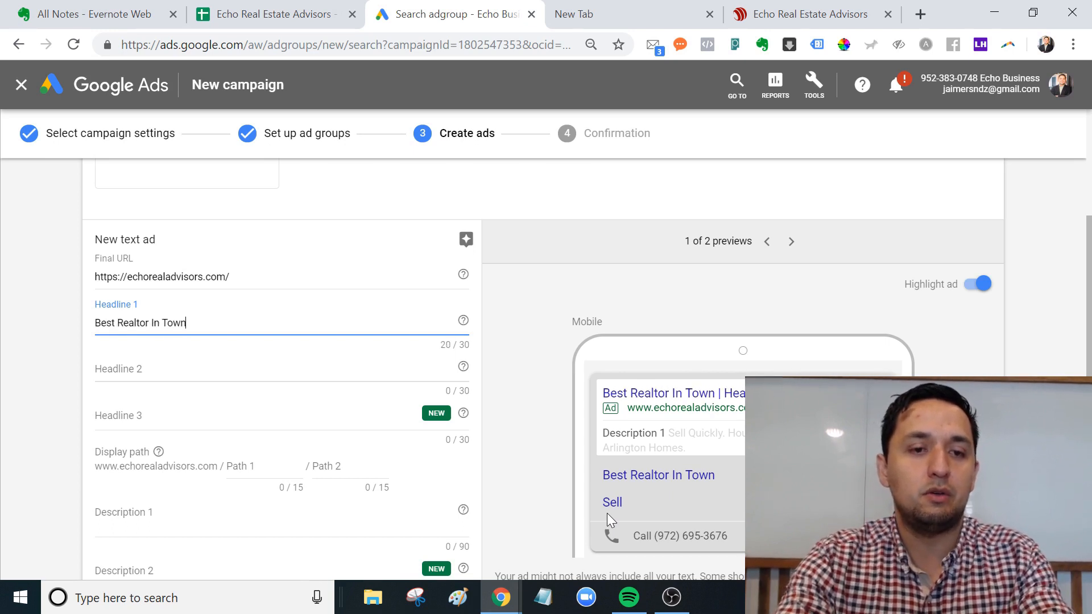
{"action": "key", "text": "Tab"}
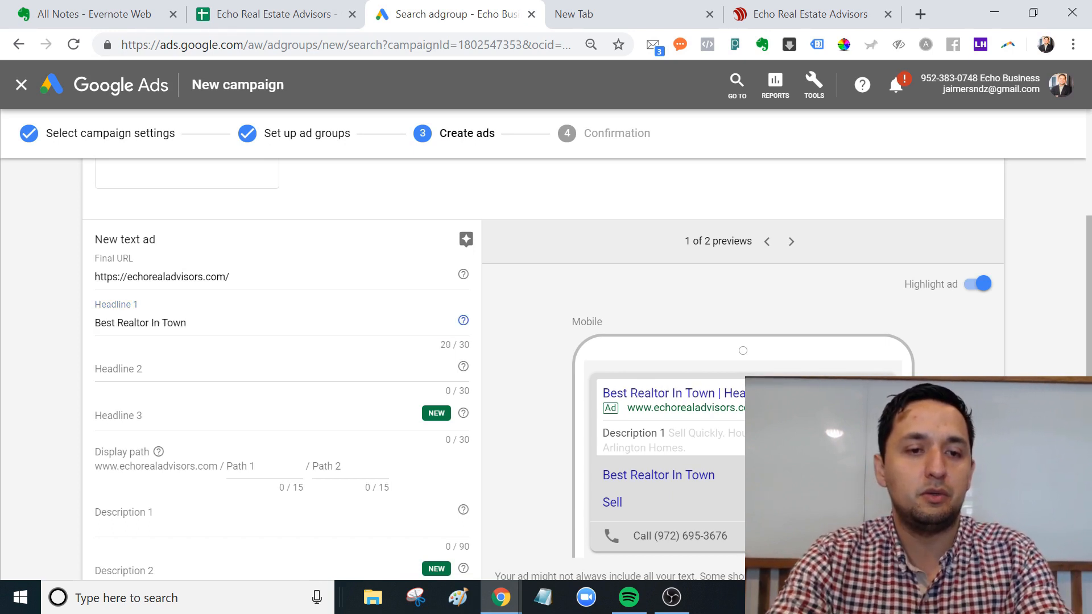
{"action": "key", "text": "Tab"}
{"action": "type", "text": "Real Estate"}
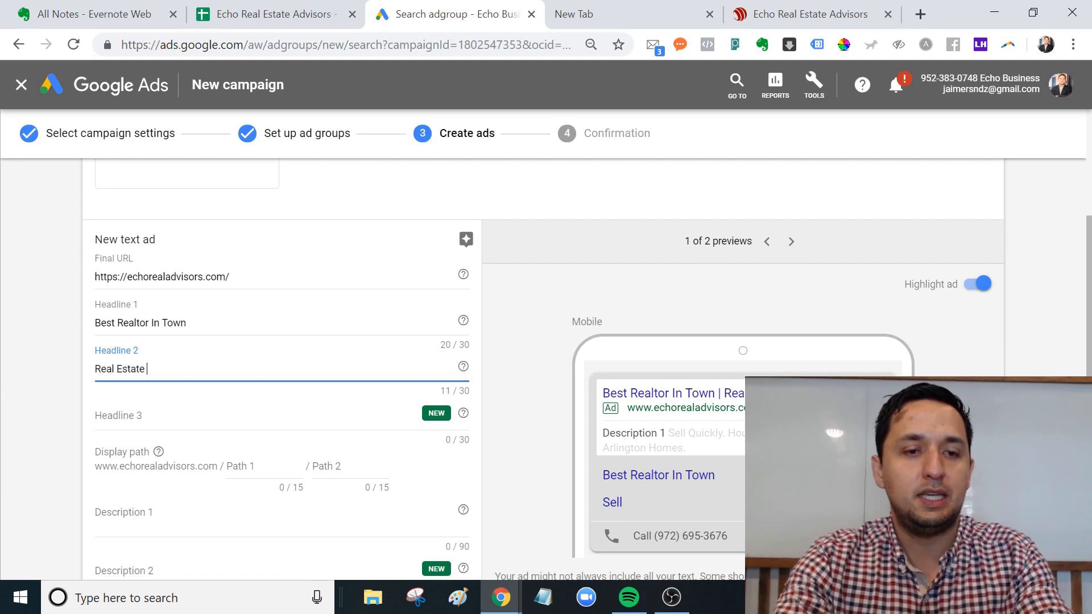
{"action": "type", "text": " Agent of Trust"}
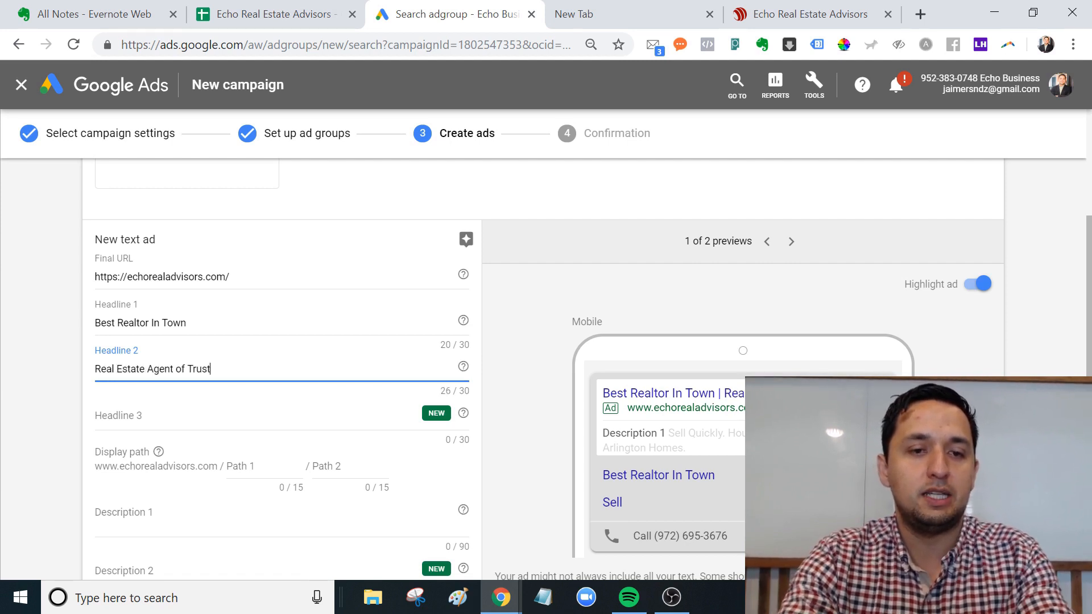
{"action": "key", "text": "Tab"}
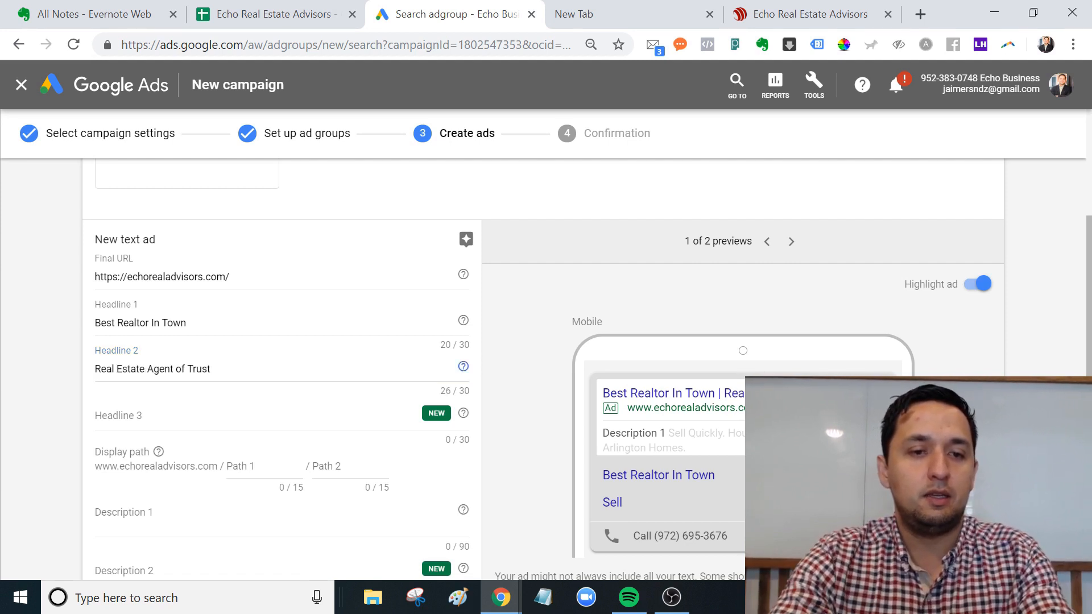
{"action": "key", "text": "Tab"}
Enter the third headline 'Dependable And Hard Working', correcting typos along the way.
{"action": "type", "text": "Dependable"}
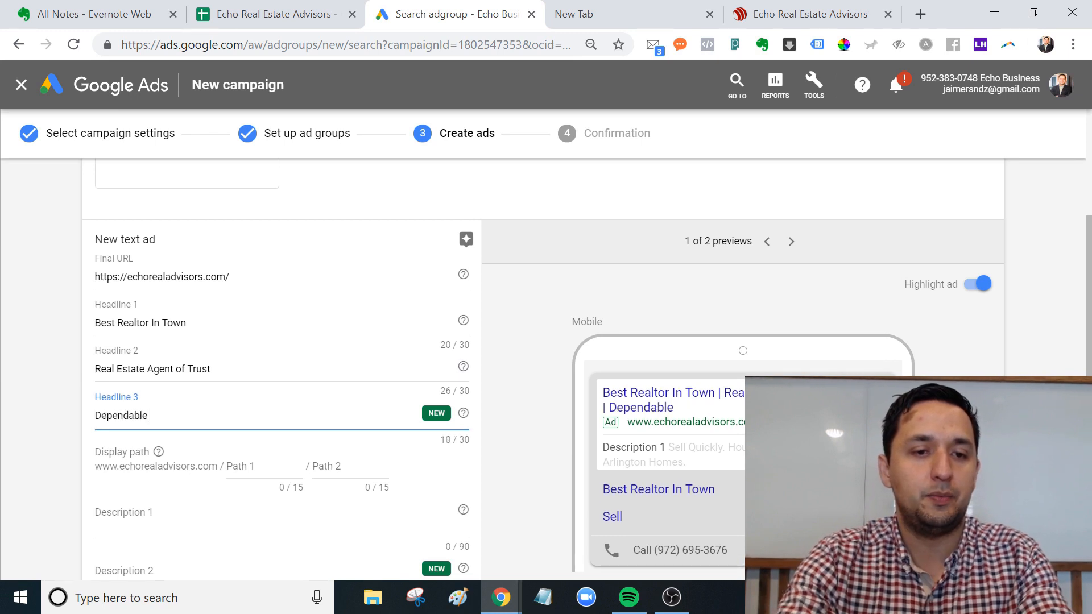
{"action": "type", "text": " Hard"}
{"action": "key", "text": "BackSpace"}
{"action": "key", "text": "BackSpace"}
{"action": "key", "text": "BackSpace"}
{"action": "key", "text": "BackSpace"}
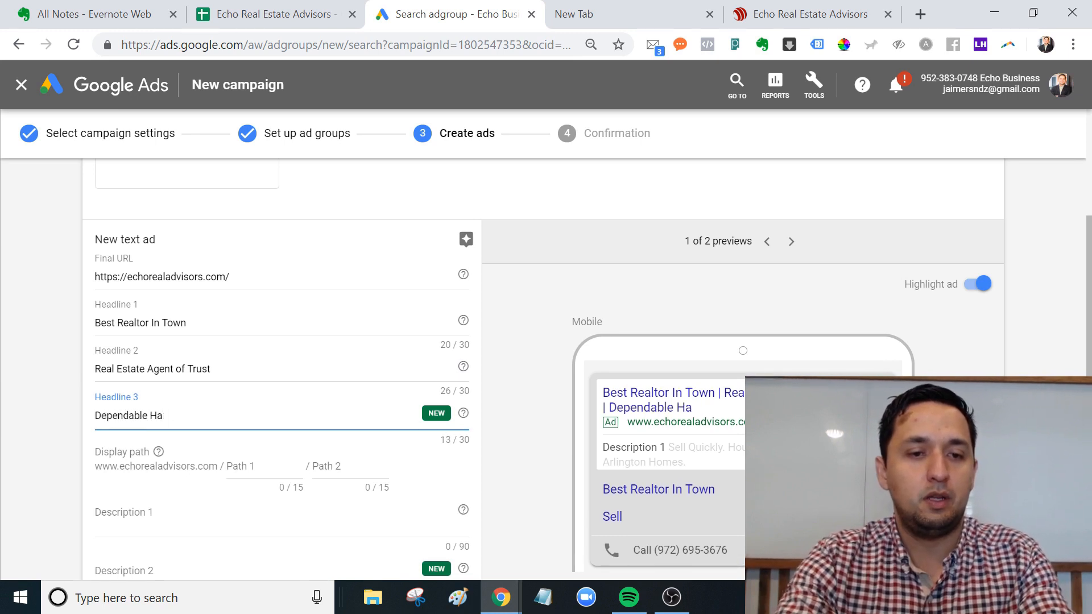
{"action": "type", "text": "& H"}
{"action": "key", "text": "BackSpace"}
{"action": "key", "text": "BackSpace"}
{"action": "key", "text": "BackSpace"}
{"action": "key", "text": "BackSpace"}
{"action": "type", "text": "An"}
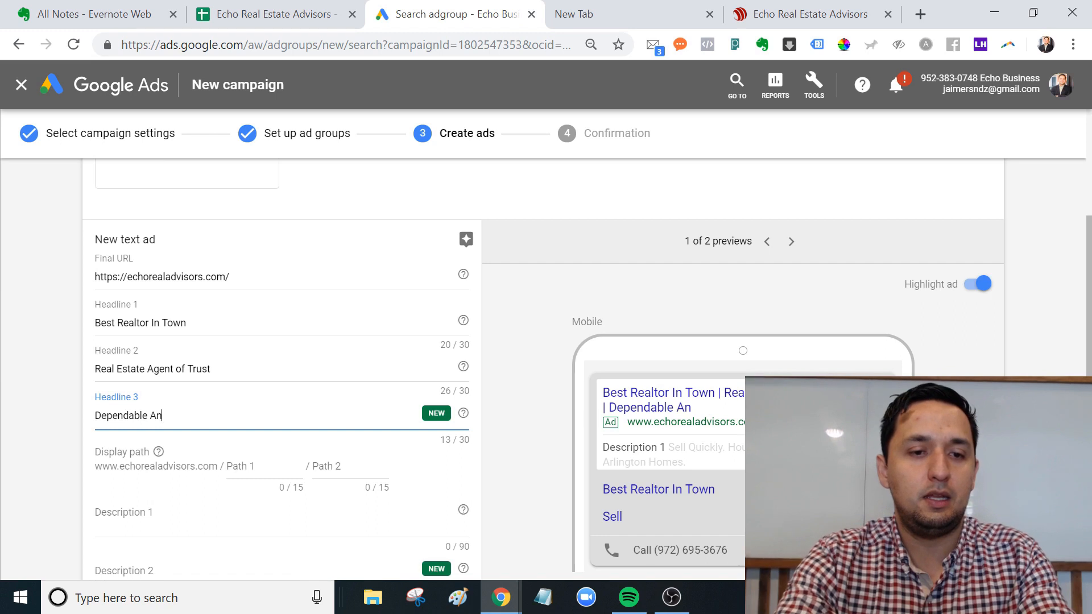
{"action": "type", "text": "d Hart W"}
{"action": "key", "text": "BackSpace"}
{"action": "key", "text": "BackSpace"}
{"action": "key", "text": "BackSpace"}
{"action": "type", "text": "d"}
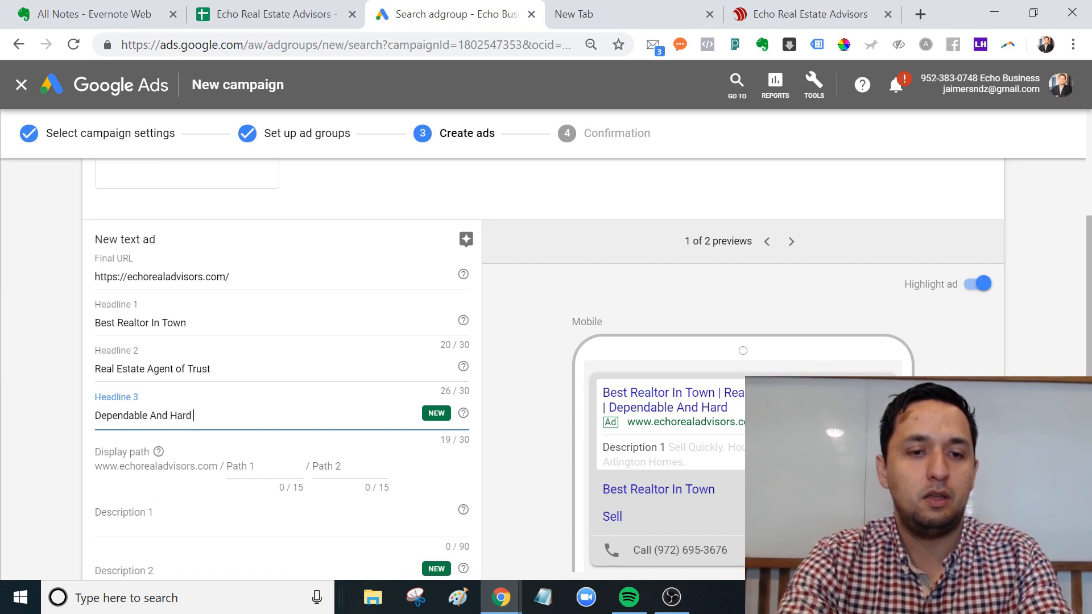
{"action": "type", "text": " Working"}
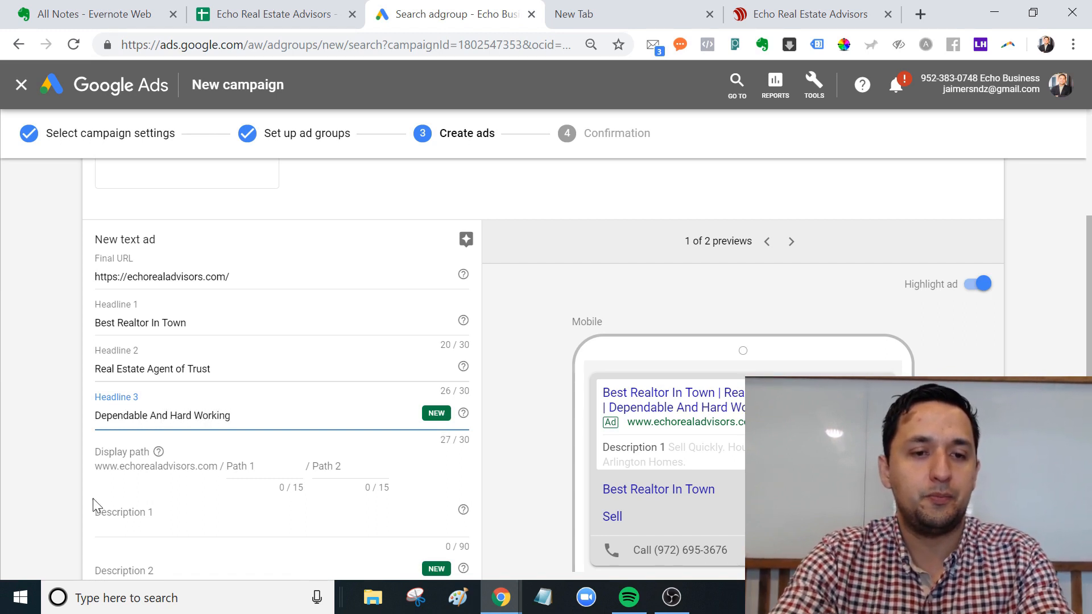
{"action": "left_click", "coordinate": [250, 478]}
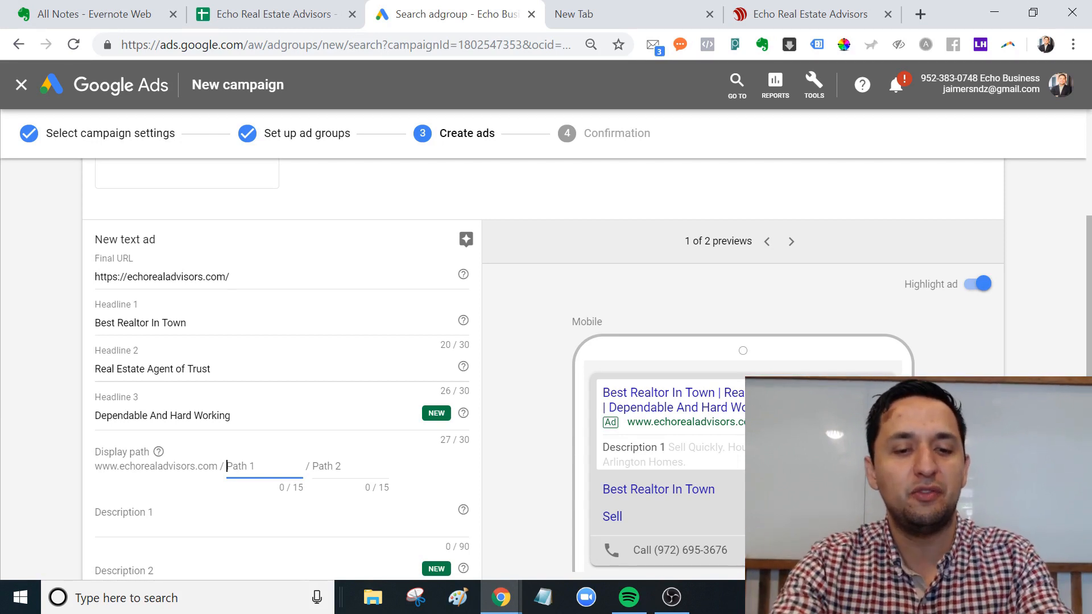
Set display path 1 to 'arlington' and type Description 1 'Looking To Buy Or Sell Your Home? Check Us Out! We Live For This!'.
{"action": "type", "text": "arlington"}
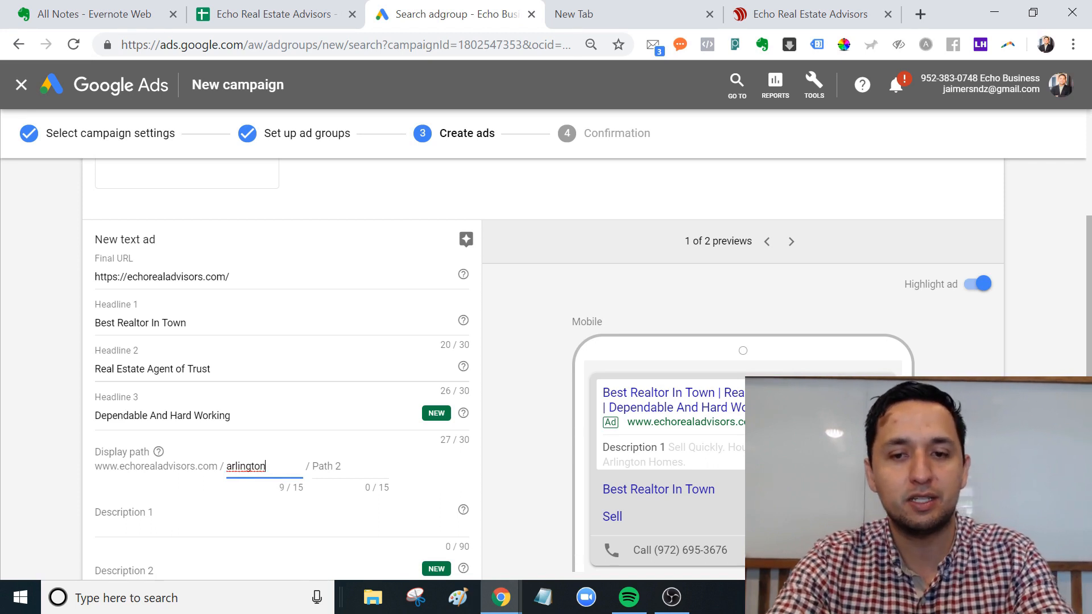
{"action": "left_click", "coordinate": [270, 497]}
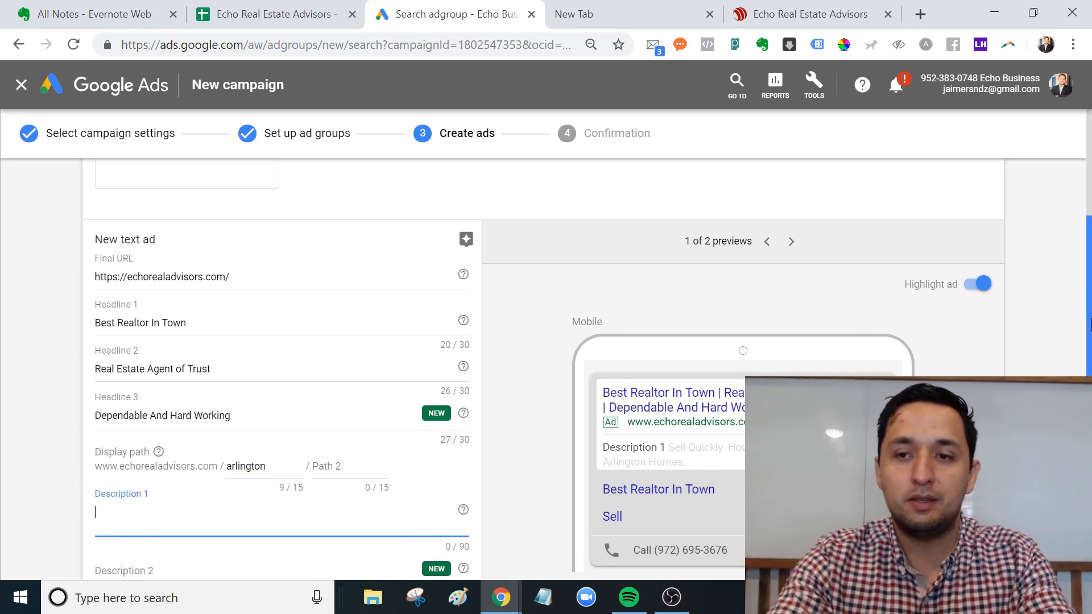
{"action": "left_click_drag", "start_coordinate": [1089, 386], "coordinate": [1088, 458]}
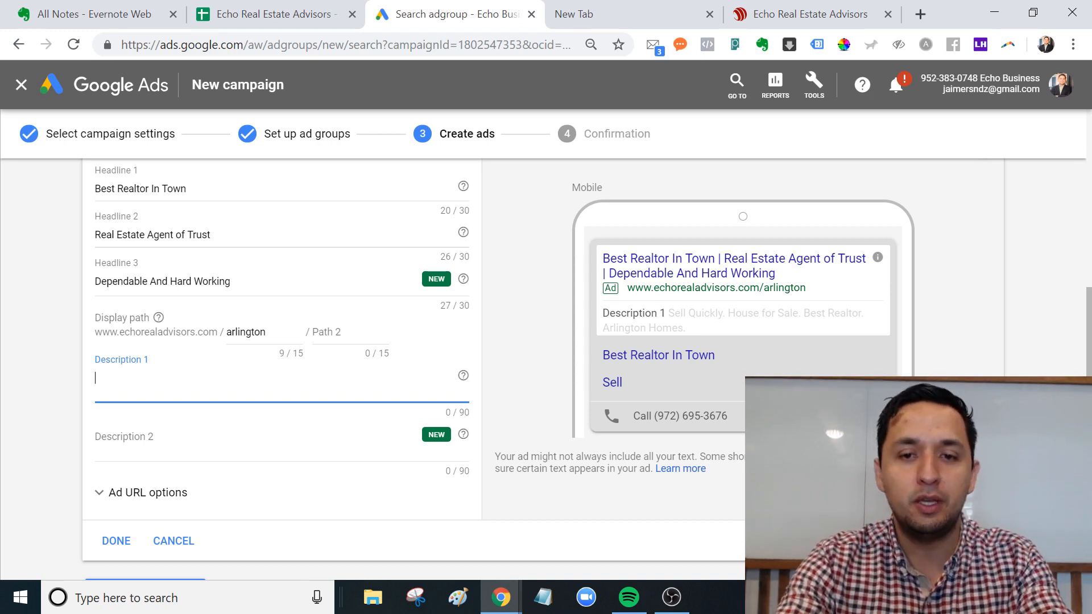
{"action": "type", "text": "L"}
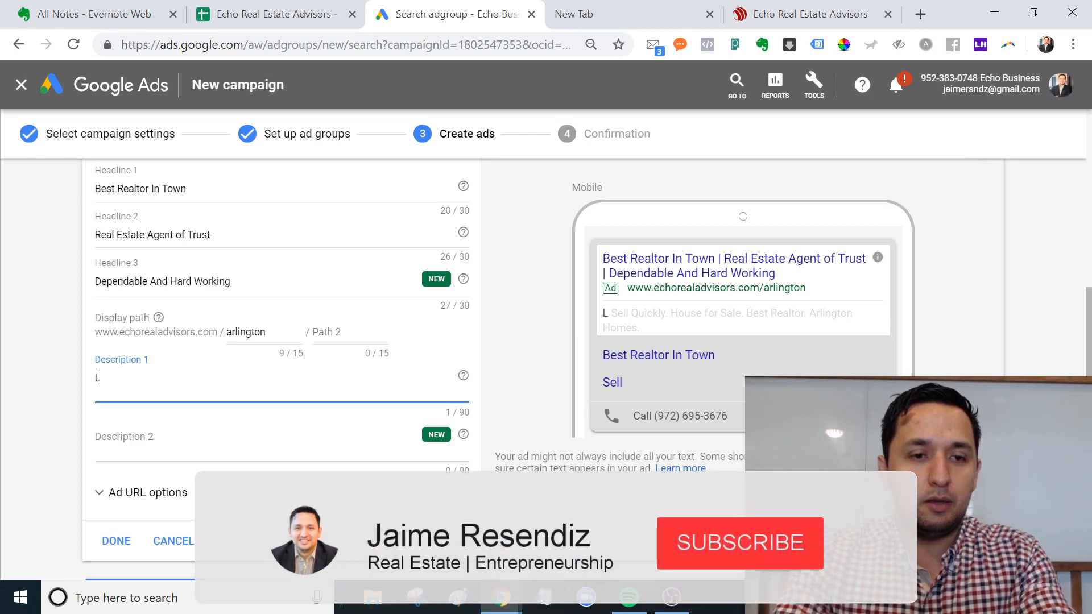
{"action": "type", "text": "ooking to bu"}
{"action": "key", "text": "BackSpace"}
{"action": "key", "text": "BackSpace"}
{"action": "key", "text": "BackSpace"}
{"action": "key", "text": "BackSpace"}
{"action": "key", "text": "BackSpace"}
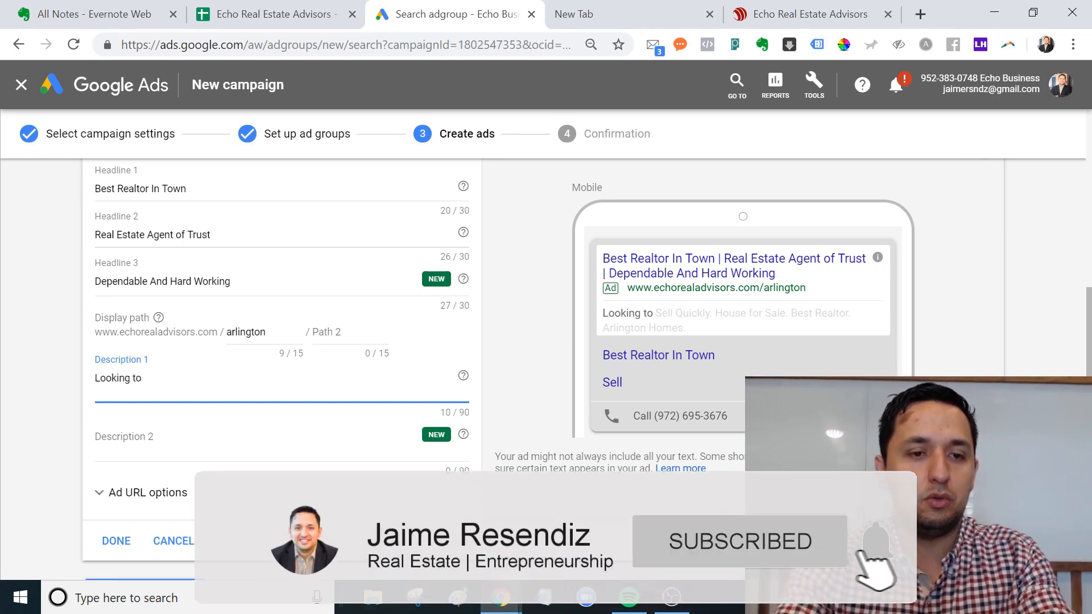
{"action": "type", "text": "To Buy Or"}
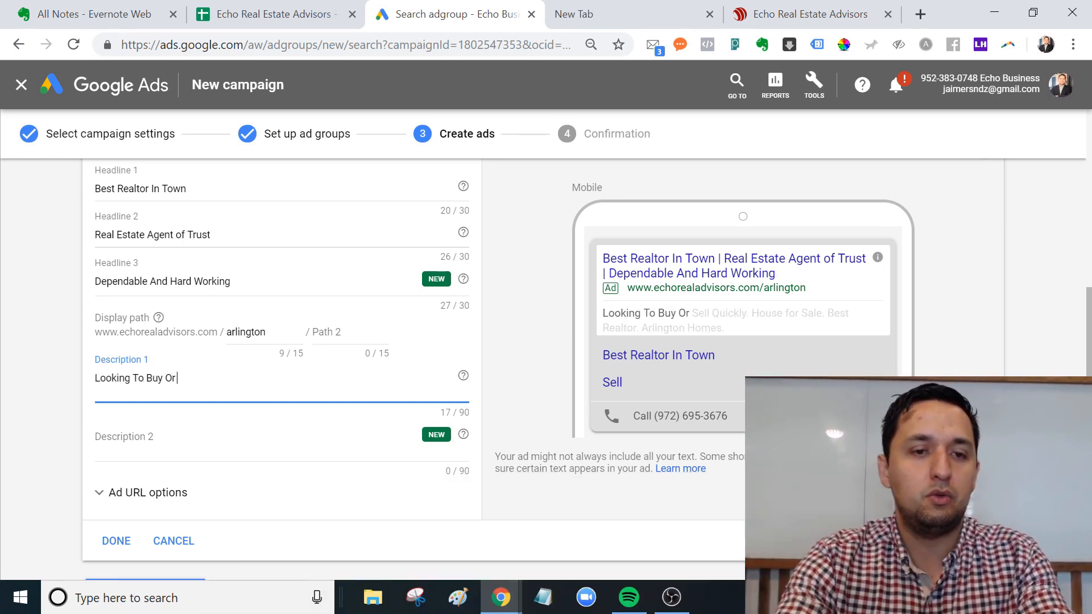
{"action": "type", "text": " Sell A Home?"}
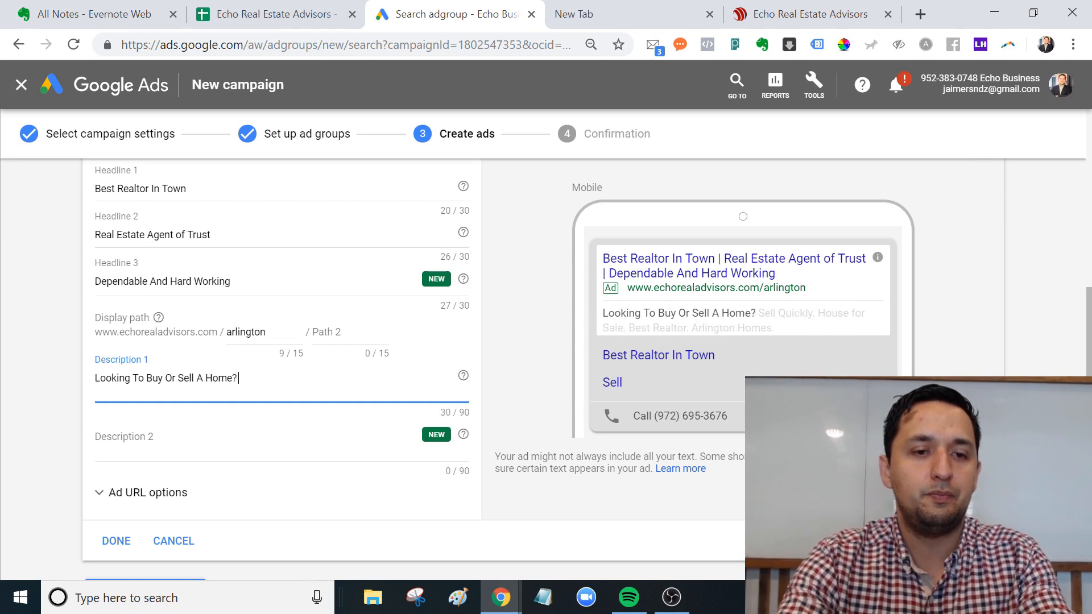
{"action": "key", "text": "BackSpace"}
{"action": "key", "text": "BackSpace"}
{"action": "key", "text": "BackSpace"}
{"action": "key", "text": "BackSpace"}
{"action": "key", "text": "BackSpace"}
{"action": "key", "text": "BackSpace"}
{"action": "key", "text": "BackSpace"}
{"action": "type", "text": "Your Ho"}
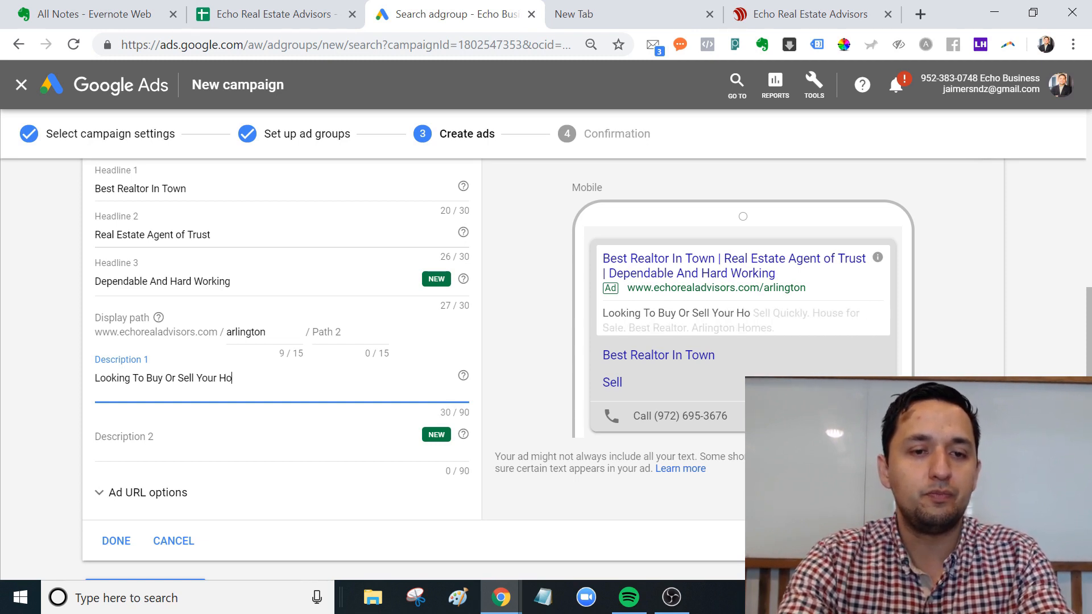
{"action": "type", "text": "me?  C"}
{"action": "key", "text": "BackSpace"}
{"action": "key", "text": "BackSpace"}
{"action": "key", "text": "BackSpace"}
{"action": "key", "text": "BackSpace"}
{"action": "key", "text": "BackSpace"}
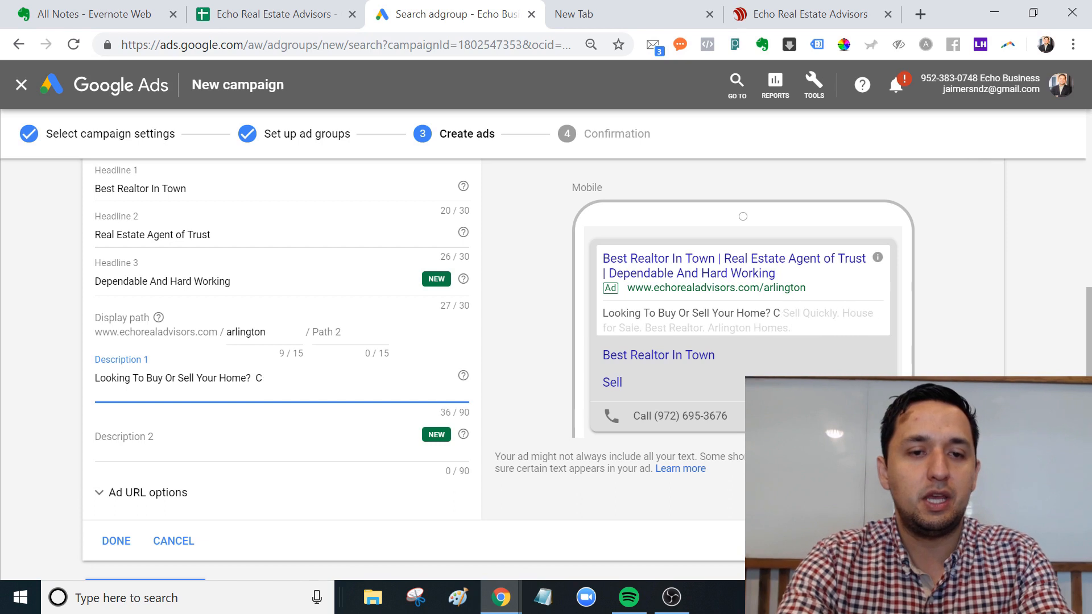
{"action": "type", "text": "Check Us"}
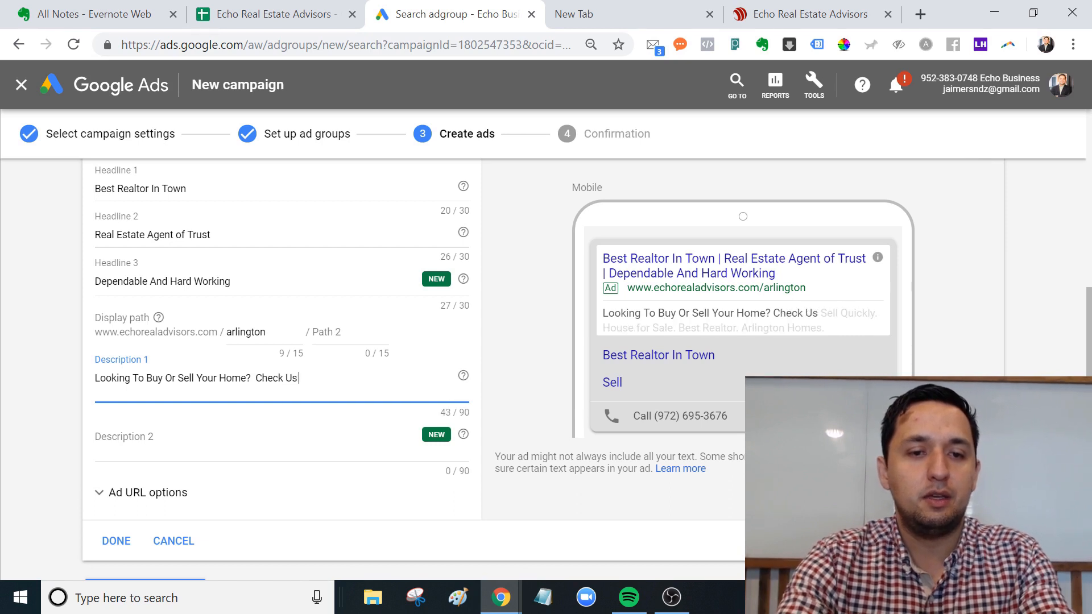
{"action": "type", "text": " Out!  We"}
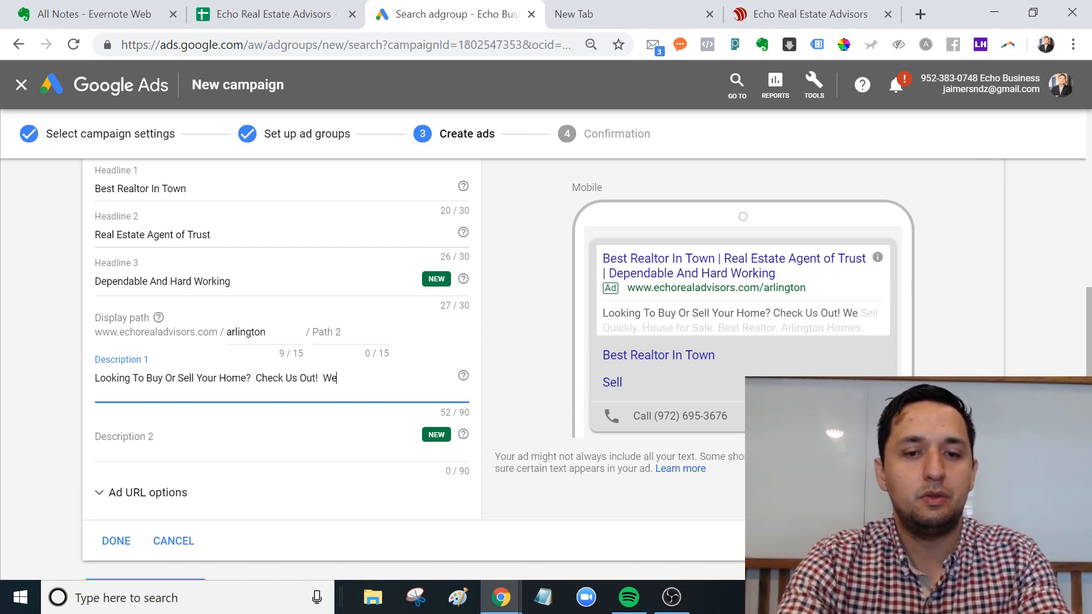
{"action": "type", "text": " Li"}
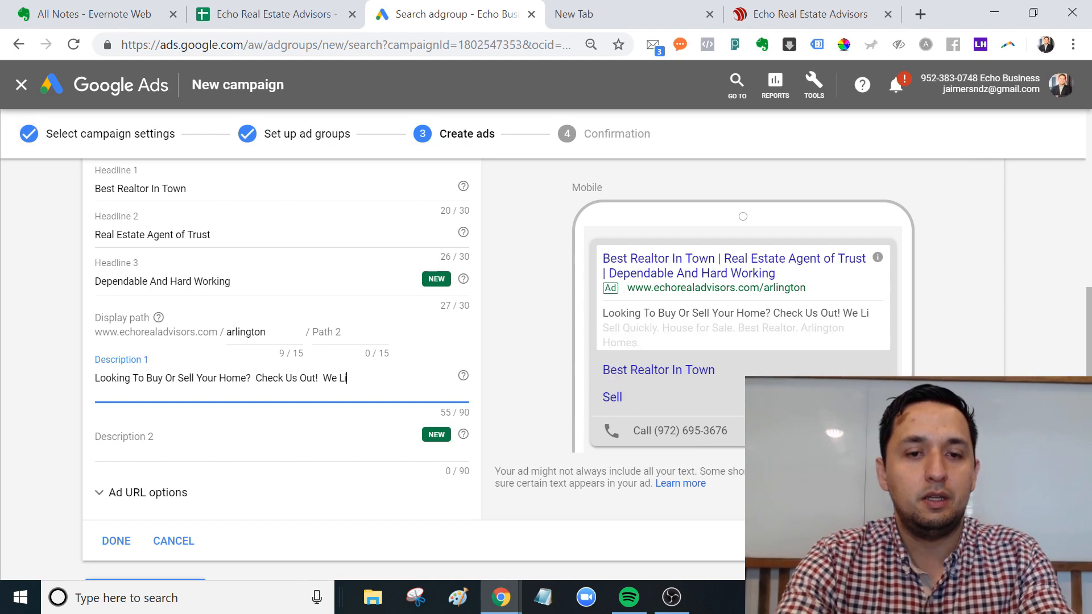
{"action": "type", "text": "ve For This!"}
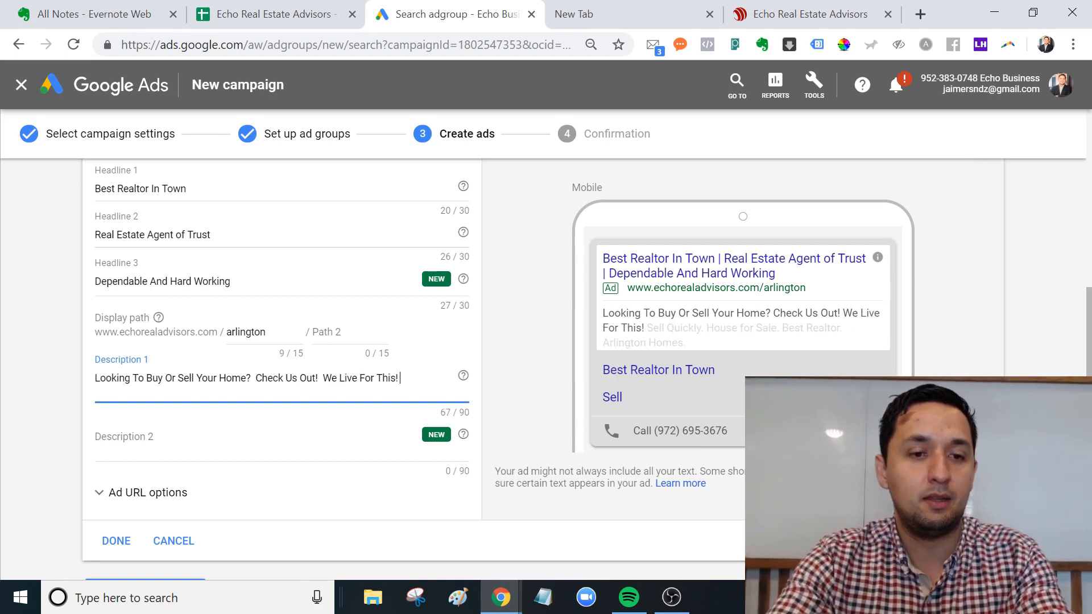
Type Description 2 'Sell For Top Dollar. Work With The Best!', fixing typos.
{"action": "left_click", "coordinate": [315, 449]}
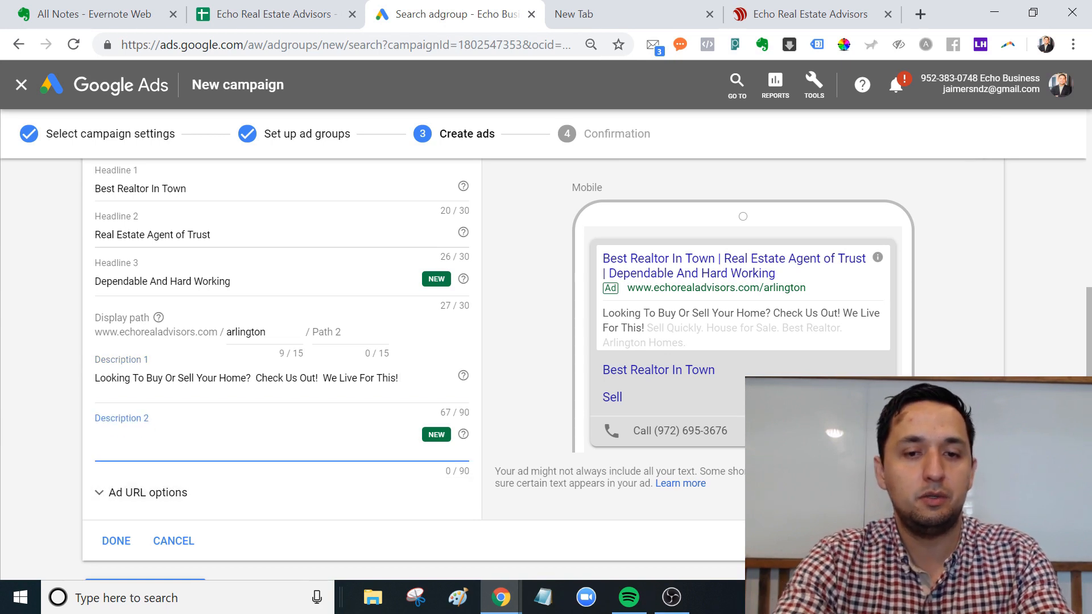
{"action": "type", "text": "Sell"}
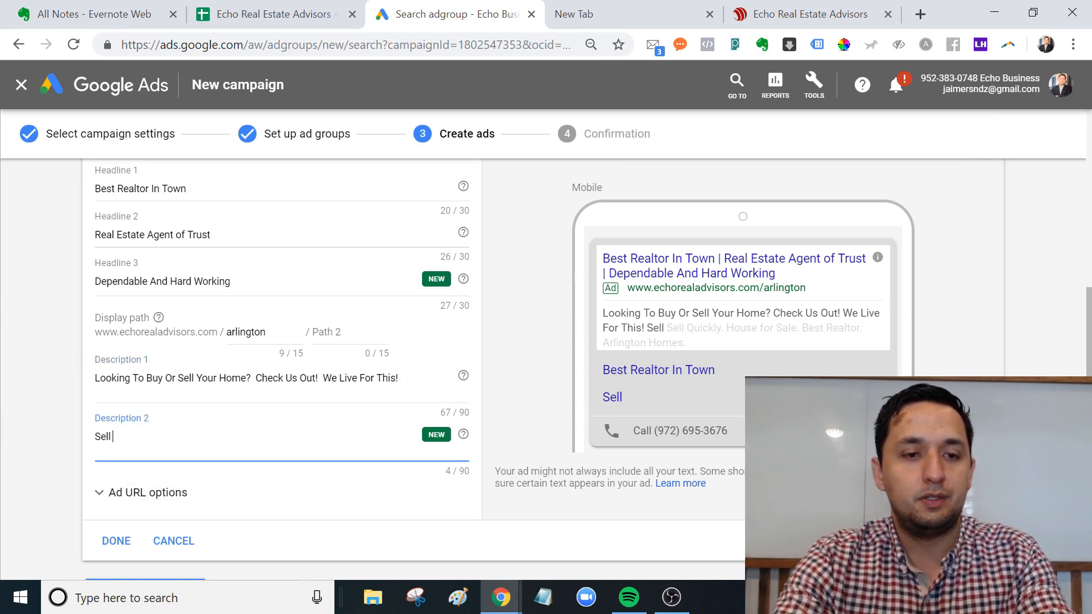
{"action": "type", "text": " For the"}
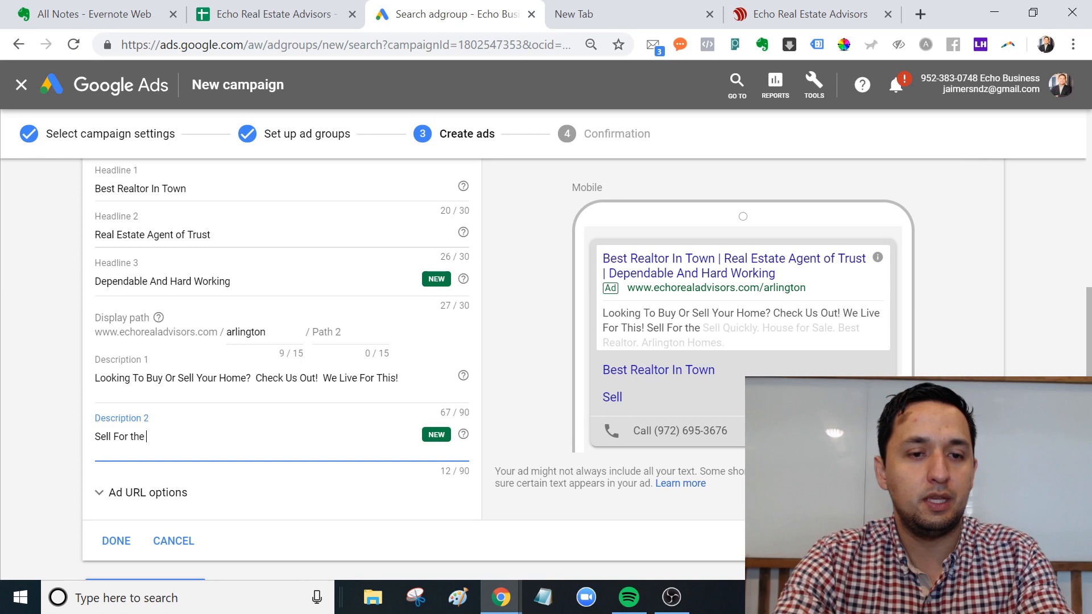
{"action": "key", "text": "BackSpace"}
{"action": "key", "text": "BackSpace"}
{"action": "key", "text": "BackSpace"}
{"action": "type", "text": "The T"}
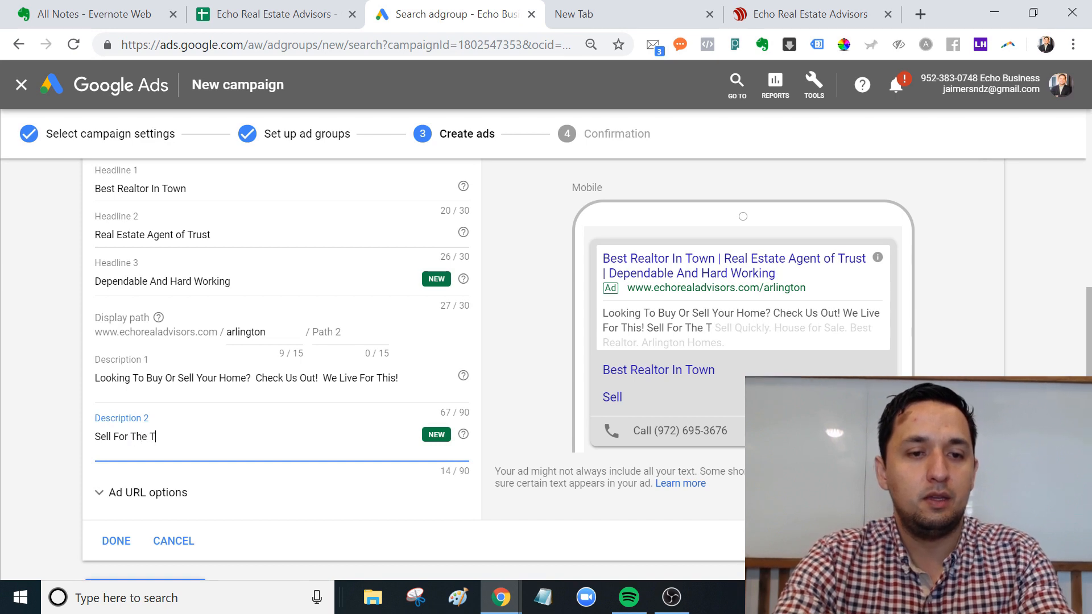
{"action": "key", "text": "BackSpace"}
{"action": "key", "text": "BackSpace"}
{"action": "key", "text": "BackSpace"}
{"action": "key", "text": "BackSpace"}
{"action": "key", "text": "BackSpace"}
{"action": "type", "text": "Top Do"}
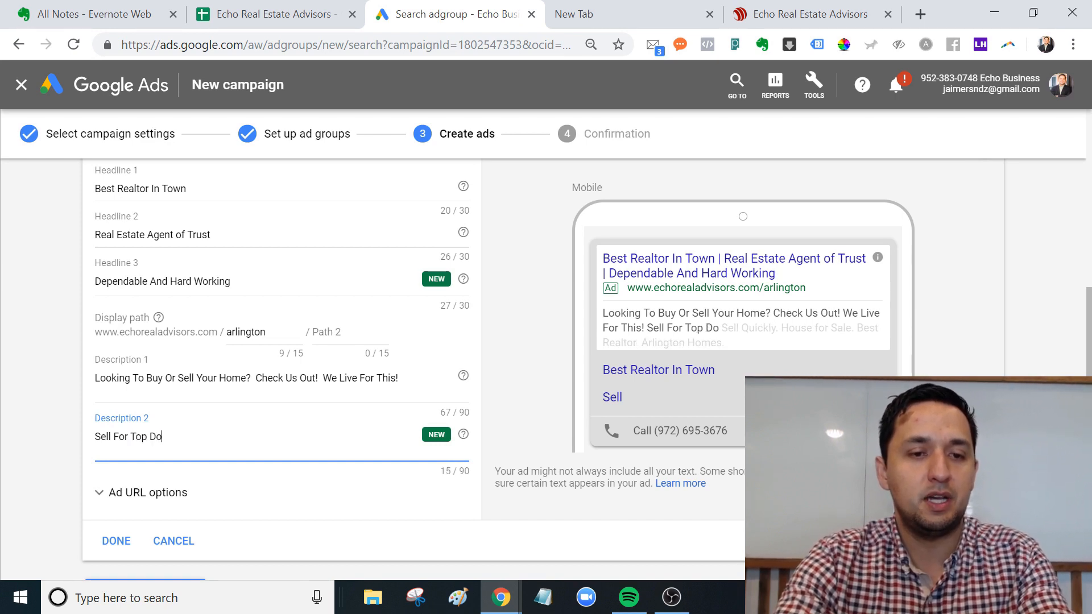
{"action": "type", "text": "llar"}
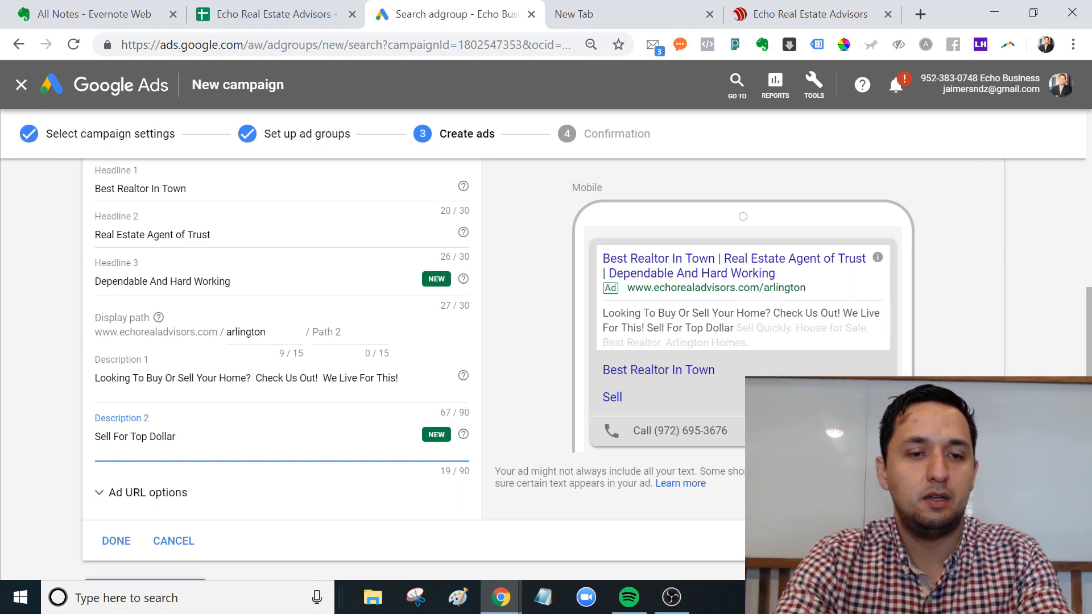
{"action": "type", "text": ". Work"}
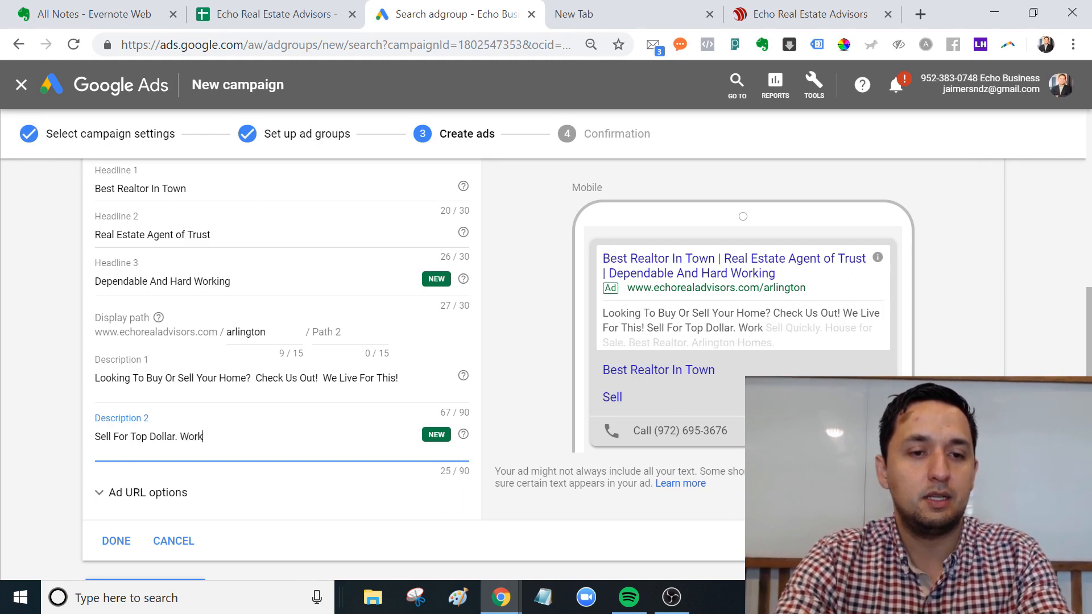
{"action": "type", "text": " With The Best"}
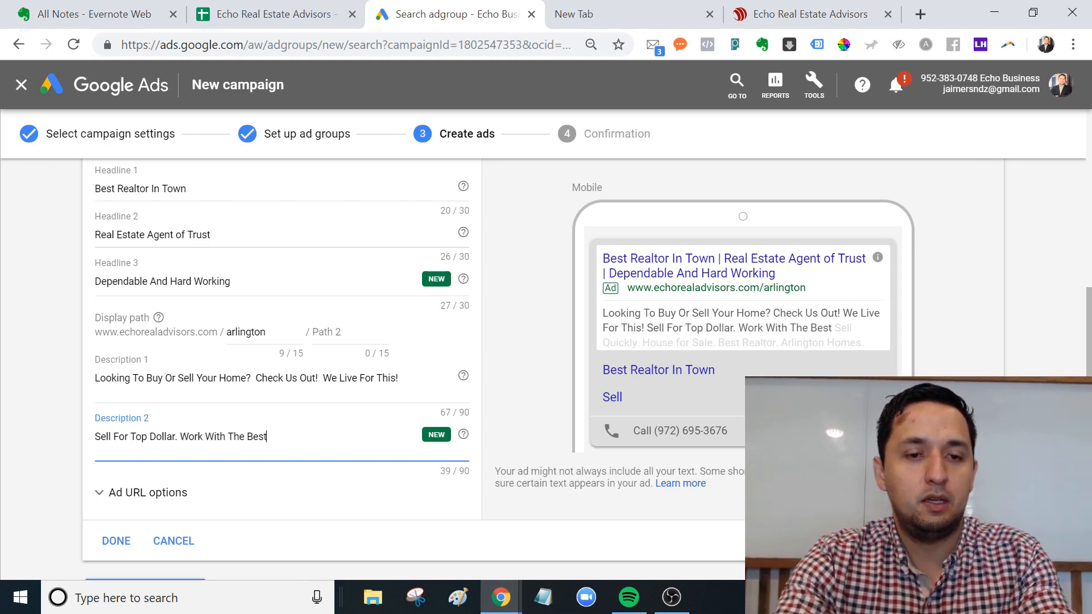
{"action": "type", "text": "!"}
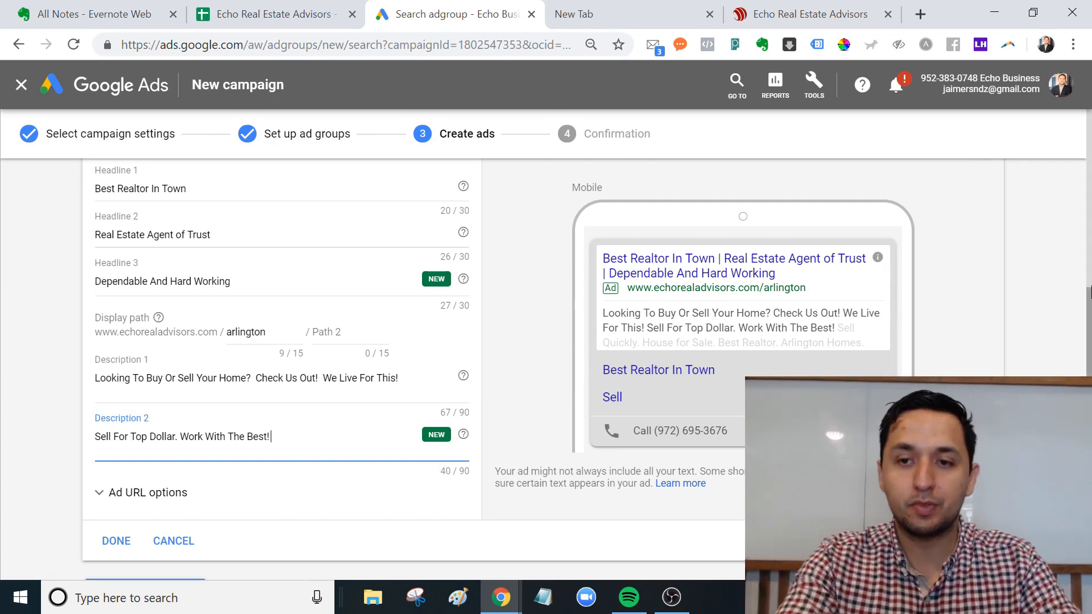
{"action": "scroll", "coordinate": [267, 438], "scroll_direction": "down", "scroll_amount": 2}
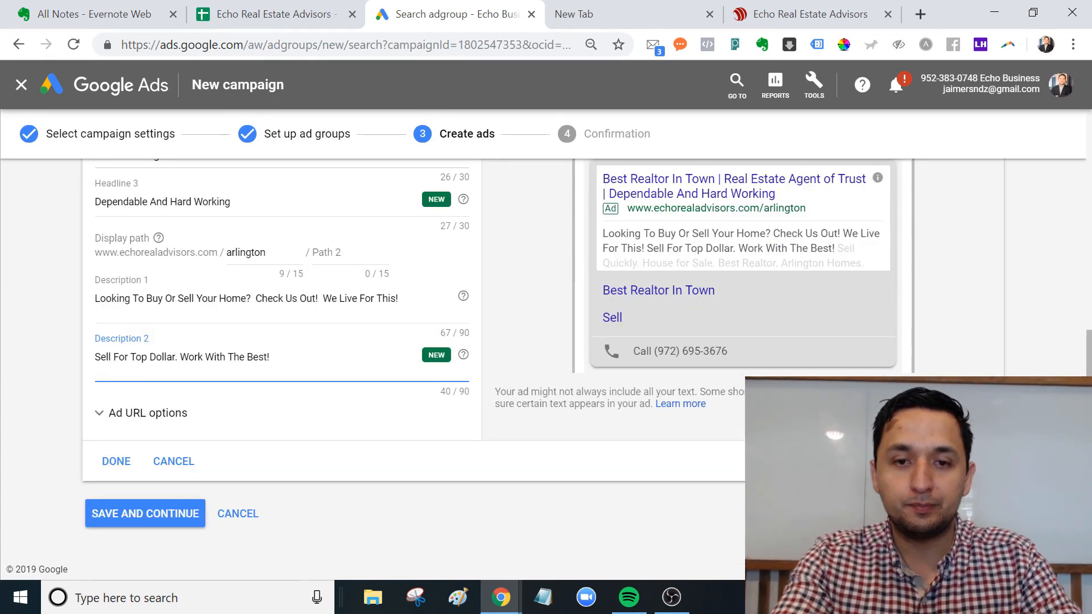
Finish the Realtor text ad, save and continue, then continue to the ready campaign.
{"action": "left_click", "coordinate": [121, 467]}
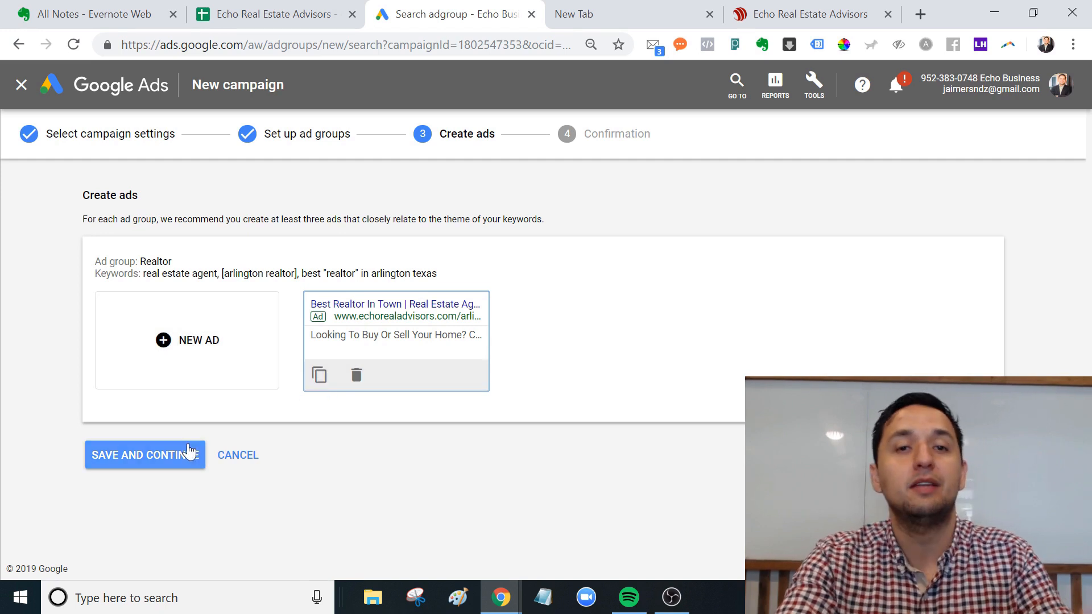
{"action": "left_click", "coordinate": [126, 454]}
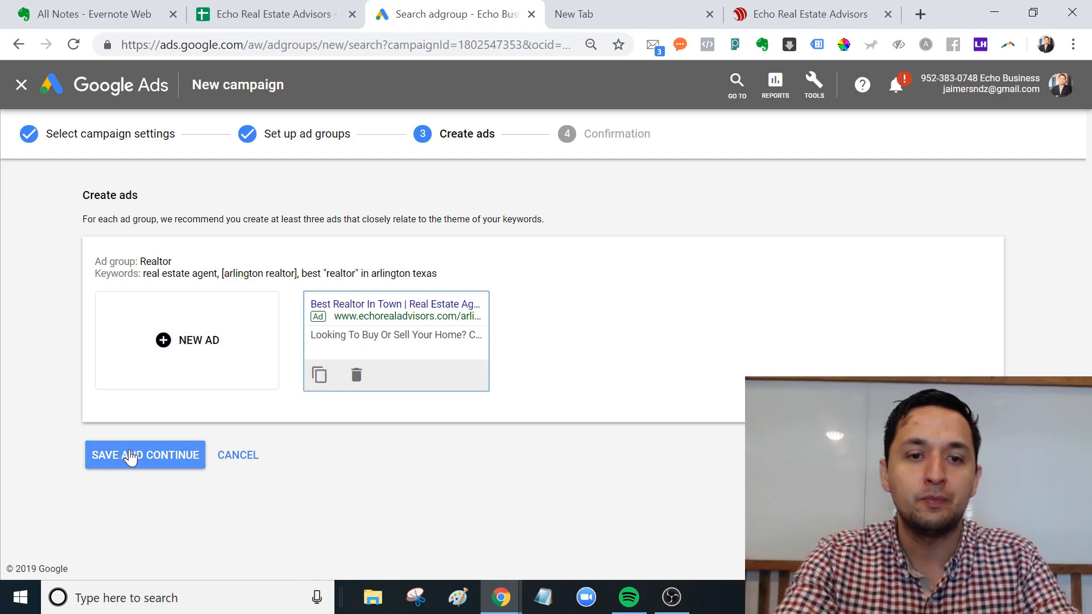
{"action": "left_click", "coordinate": [130, 456]}
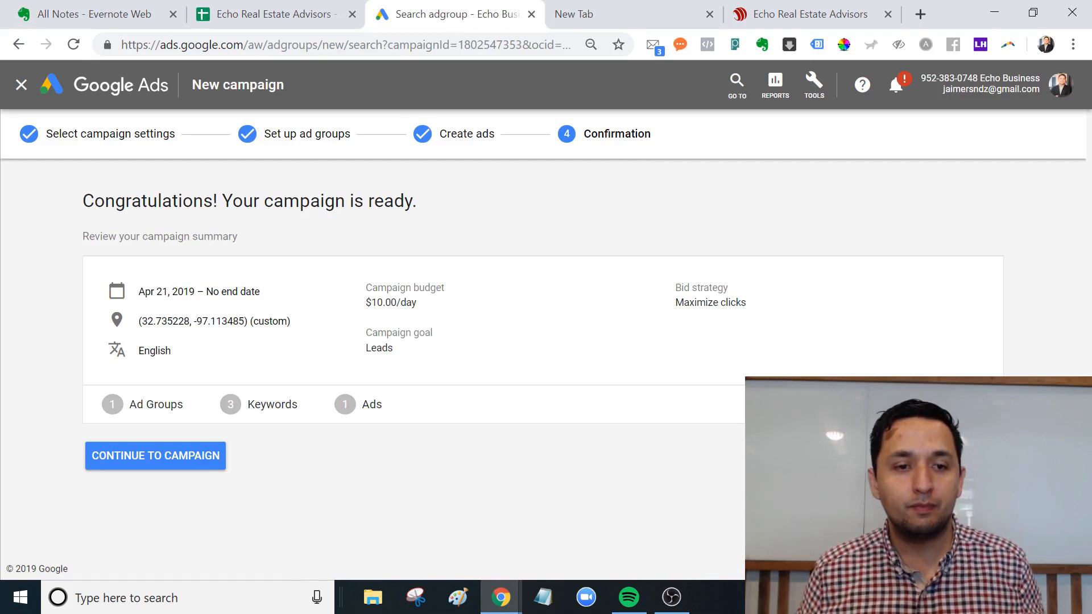
{"action": "left_click", "coordinate": [147, 466]}
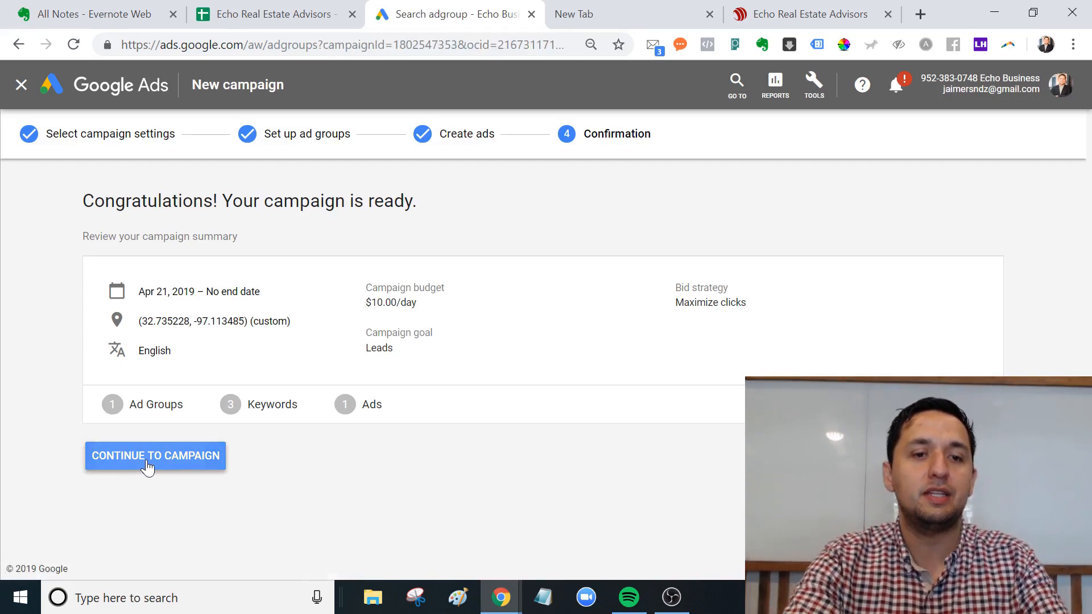